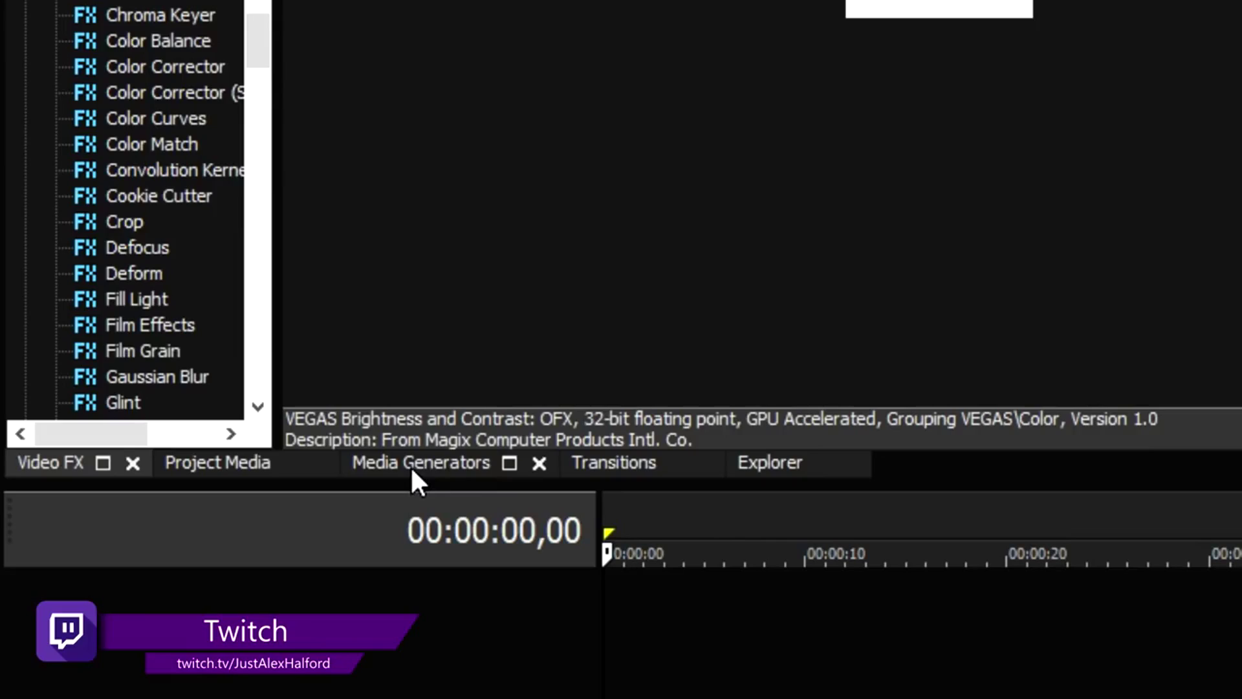
# - Place a green Solid Color media generator clip at the start of the timeline
pyautogui.click(165, 395)
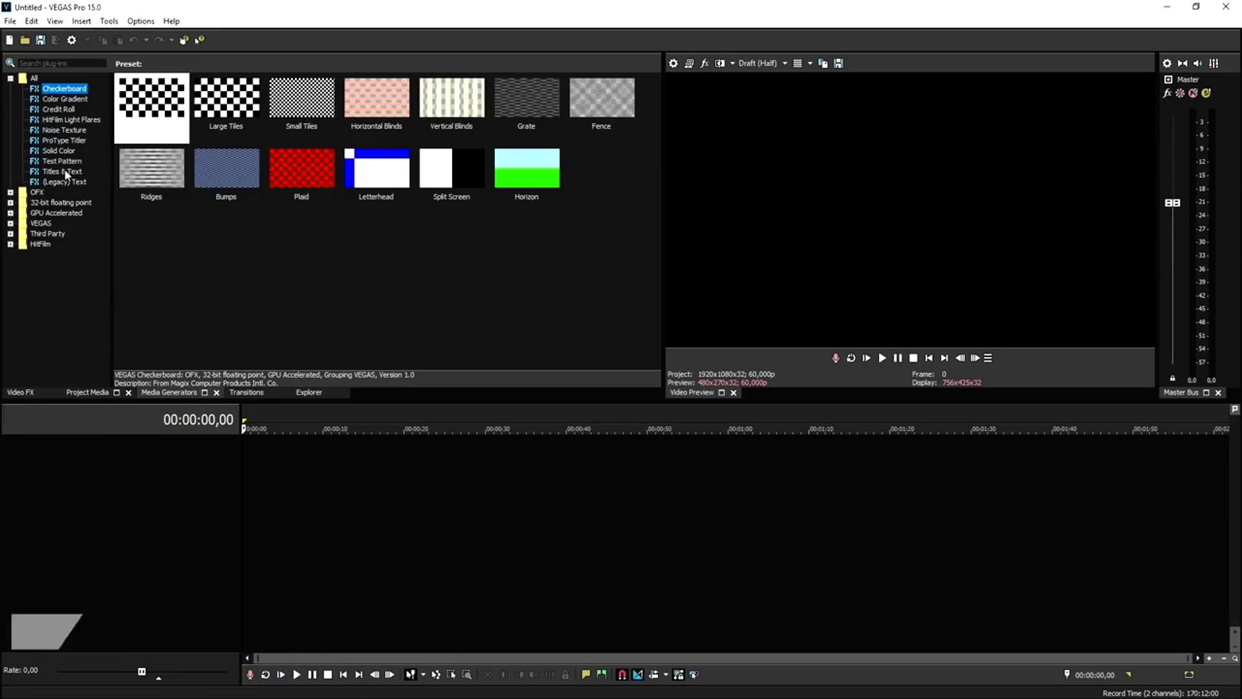
pyautogui.click(71, 156)
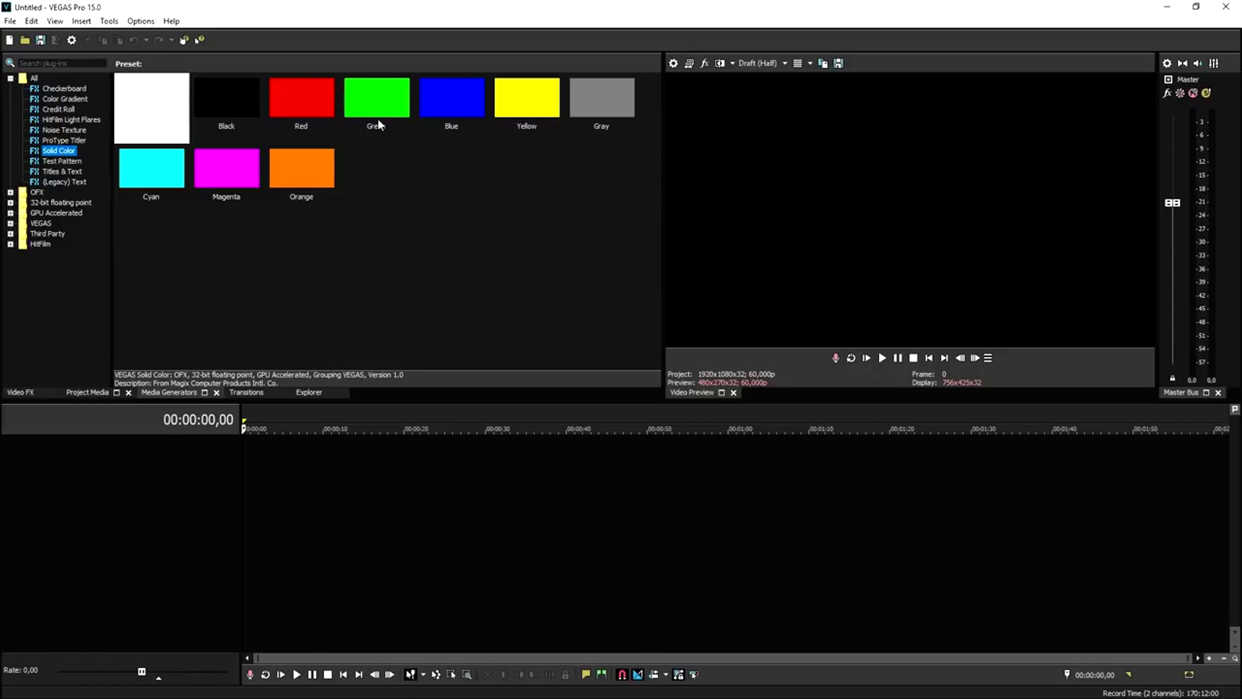
pyautogui.moveTo(378, 119); pyautogui.dragTo(244, 475)
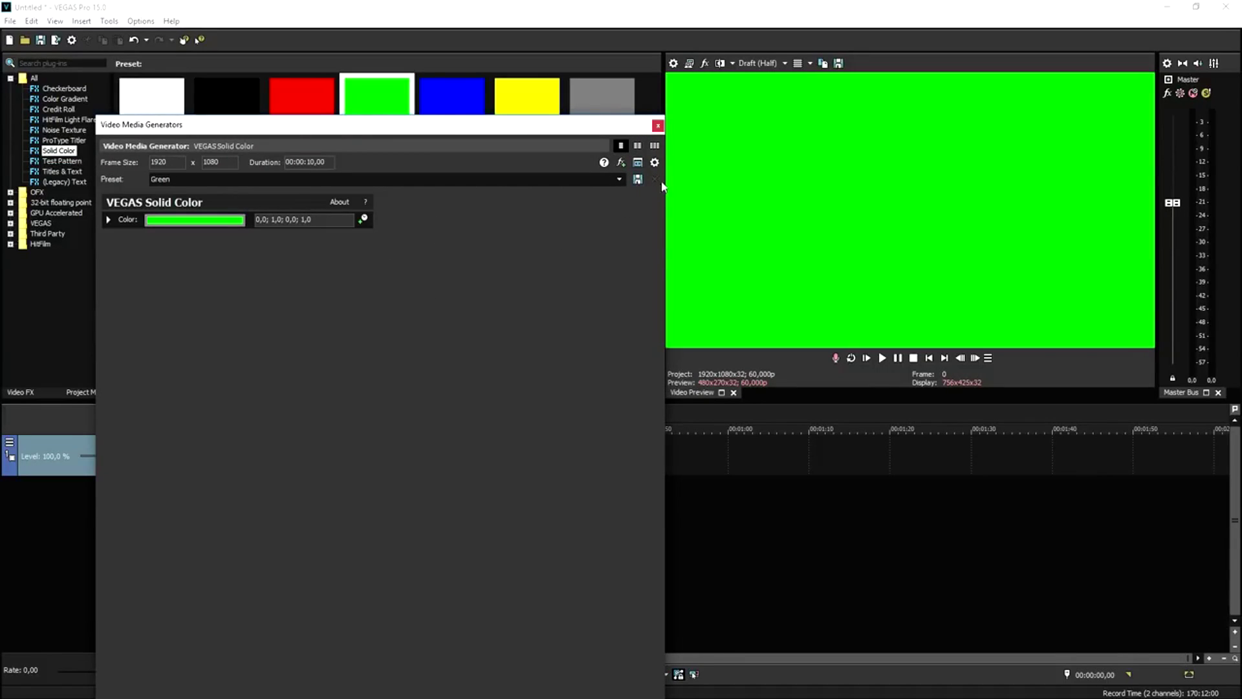
pyautogui.click(656, 127)
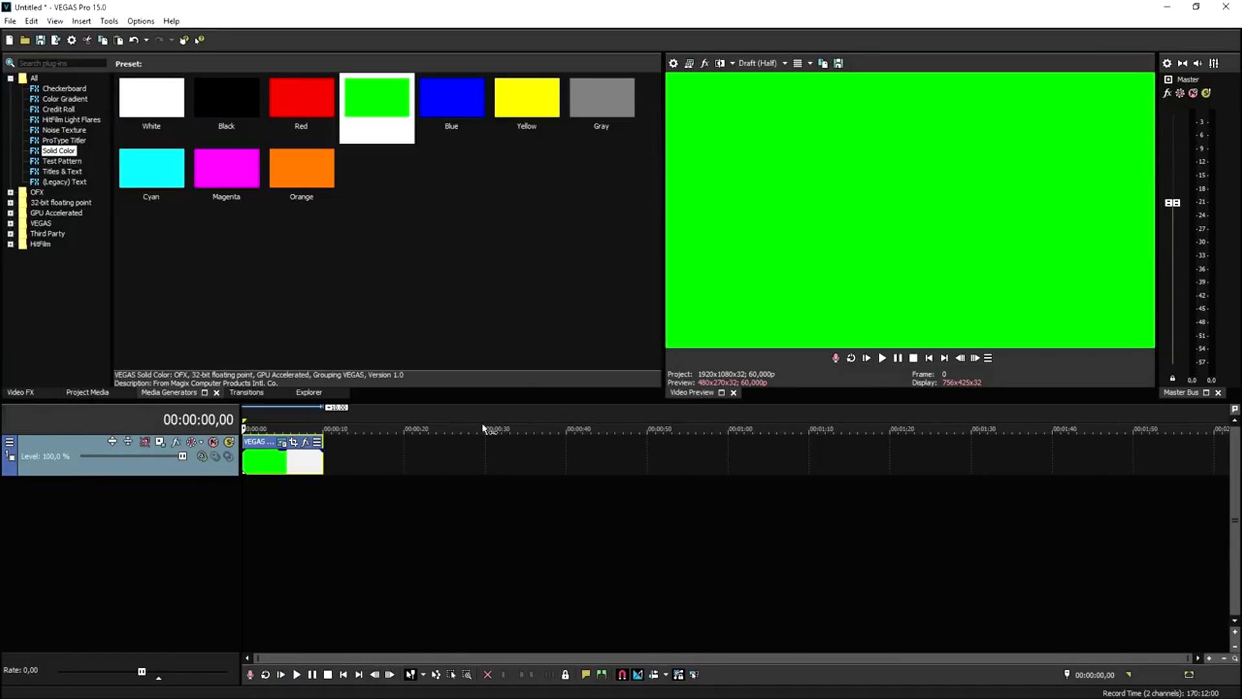
# - Insert a new video track above the green clip and add a default Titles & Text clip to it
pyautogui.rightClick(391, 455)
pyautogui.click(435, 560)
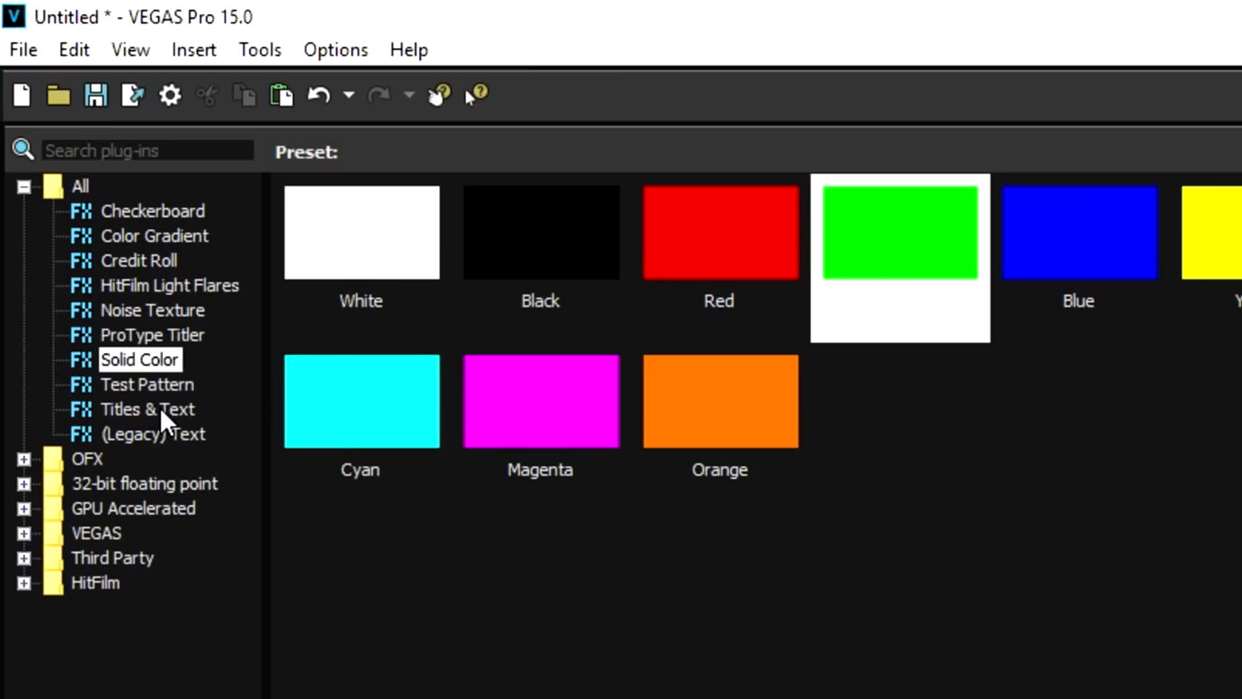
pyautogui.click(68, 170)
pyautogui.moveTo(151, 104); pyautogui.dragTo(251, 453)
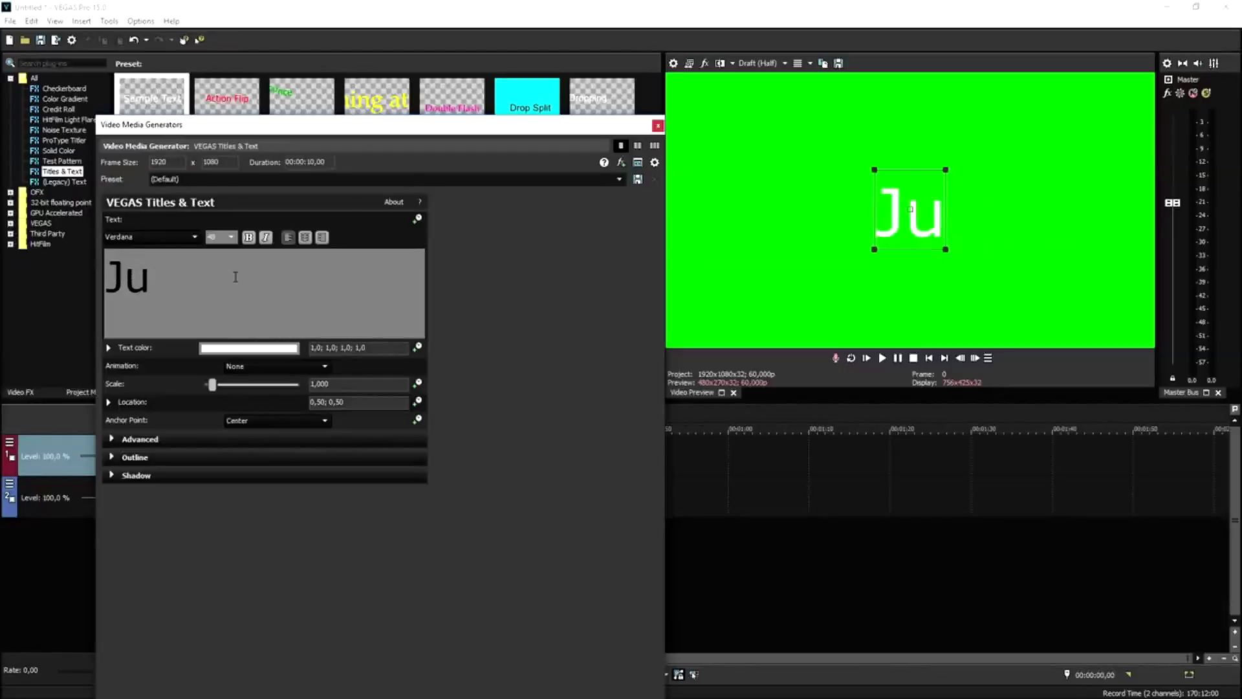
# - Replace the title's sample text with the creator's full name and shrink it to a smaller size
pyautogui.press('BackSpace')
pyautogui.press('BackSpace')
pyautogui.write('Alex Halfor')
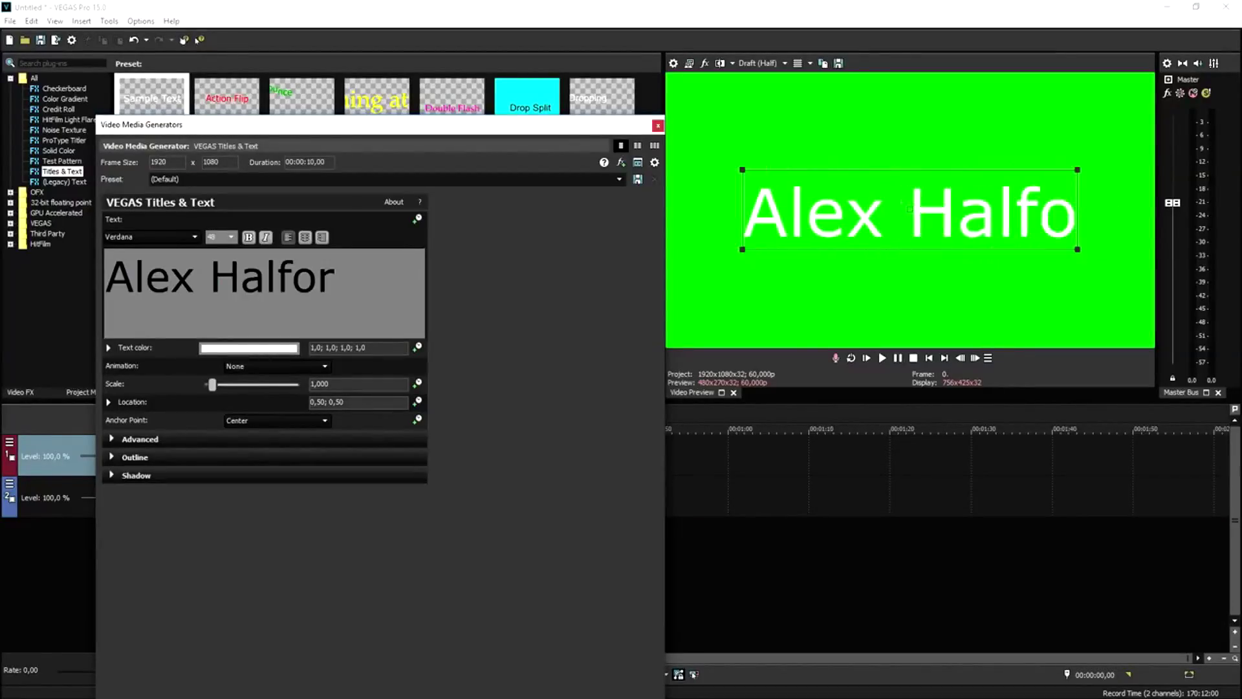
pyautogui.write('d')
pyautogui.moveTo(702, 254); pyautogui.dragTo(783, 239)
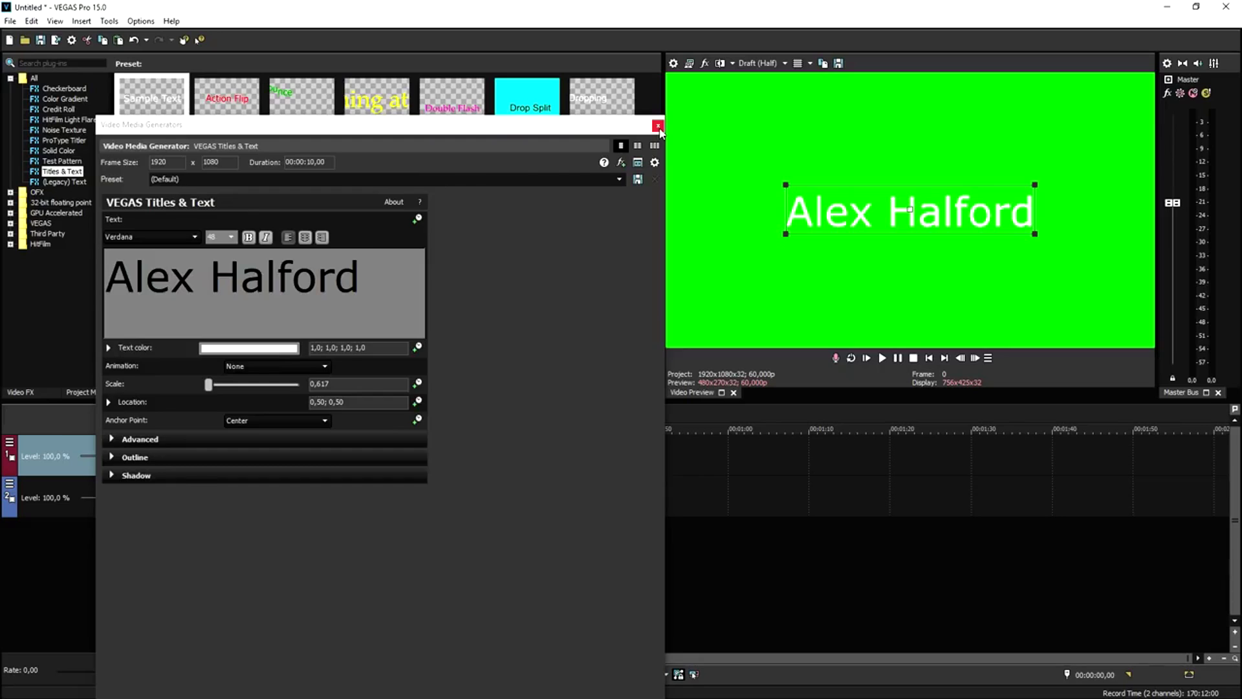
pyautogui.click(657, 122)
pyautogui.scroll(4, 400, 475)
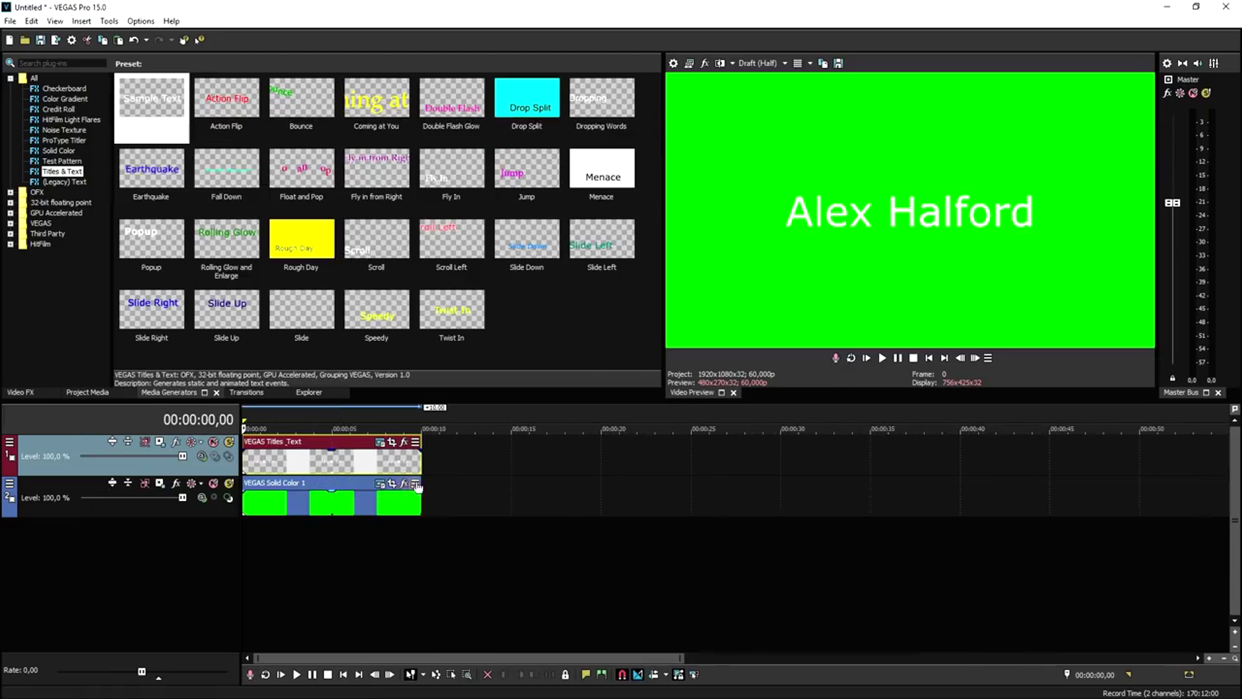
# - Insert a third video track at the top of the timeline
pyautogui.rightClick(517, 452)
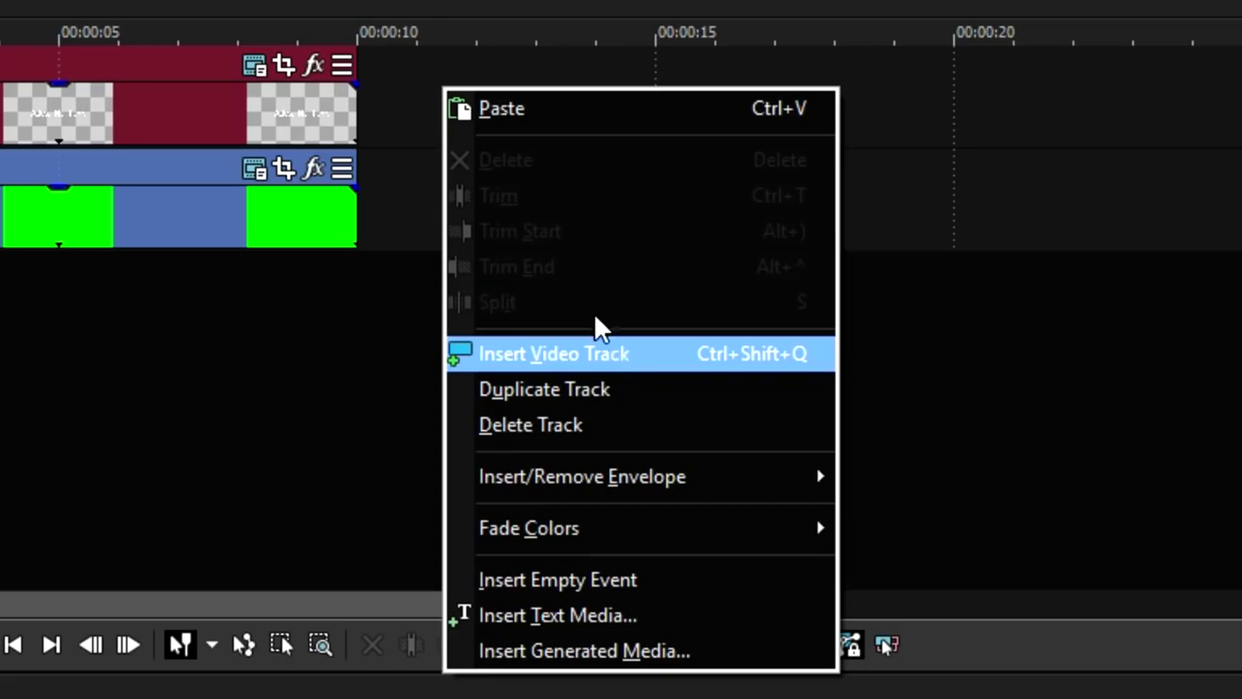
pyautogui.click(494, 456)
pyautogui.rightClick(383, 90)
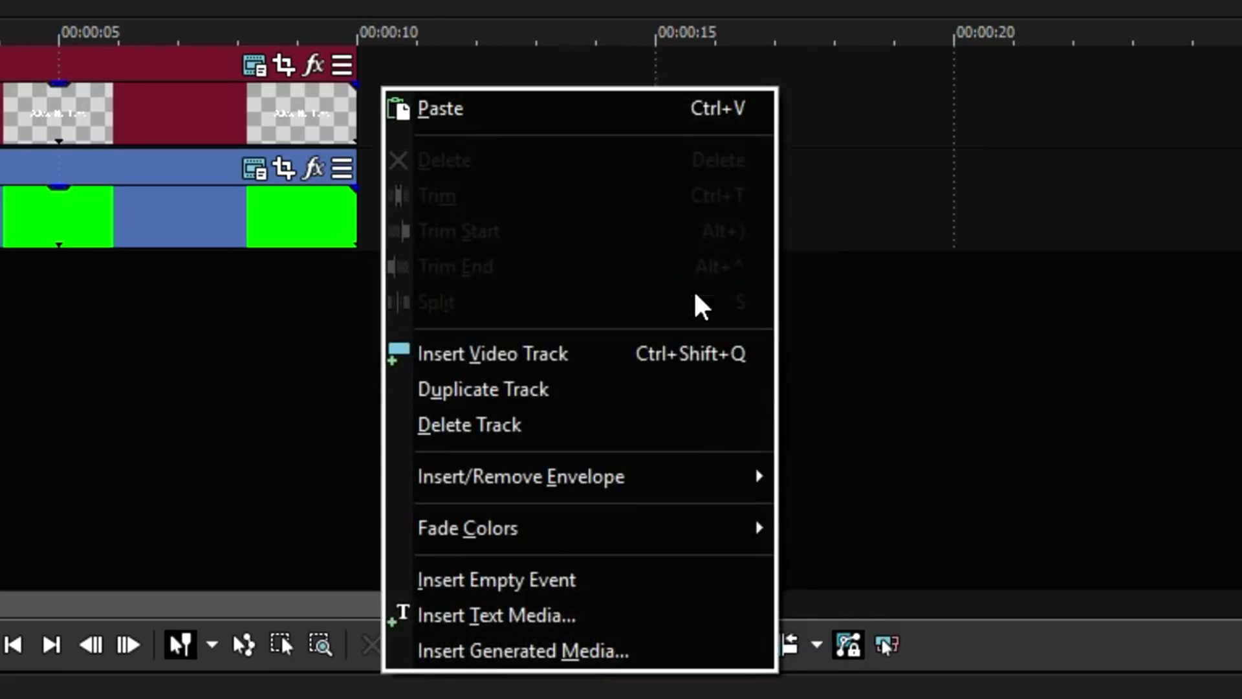
pyautogui.click(617, 362)
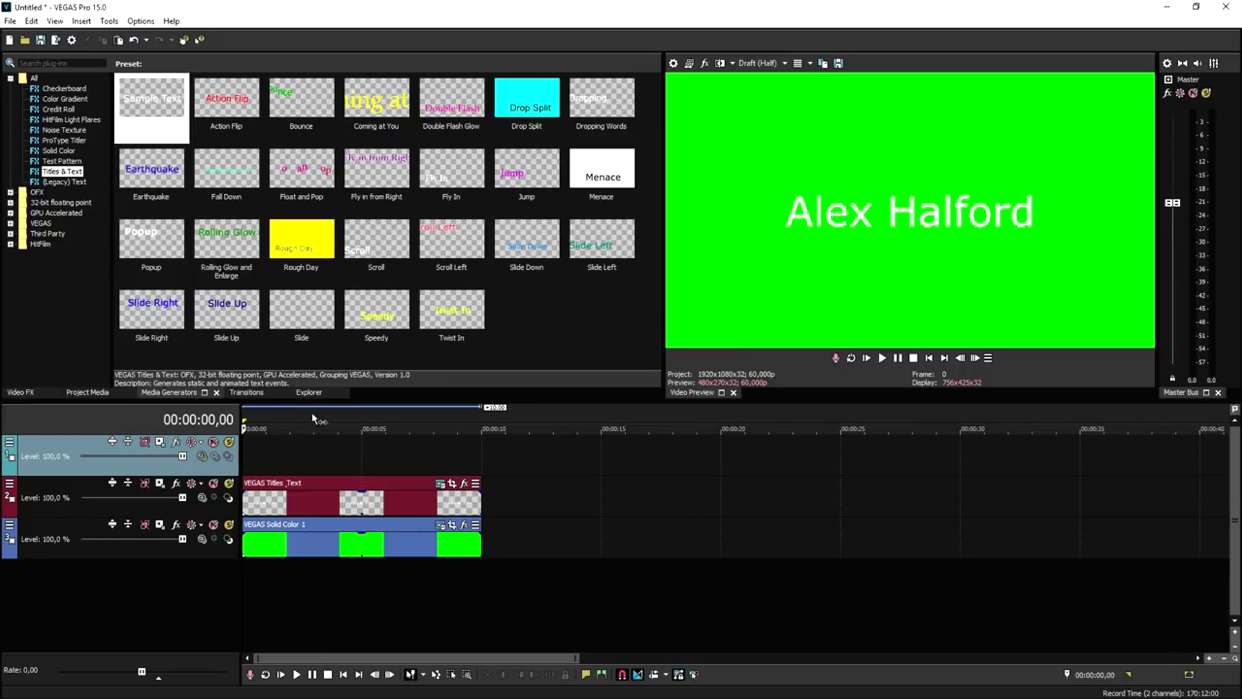
# - Add a White solid colour clip to the top track and trim it to end at 00:00:10
pyautogui.click(69, 142)
pyautogui.click(155, 360)
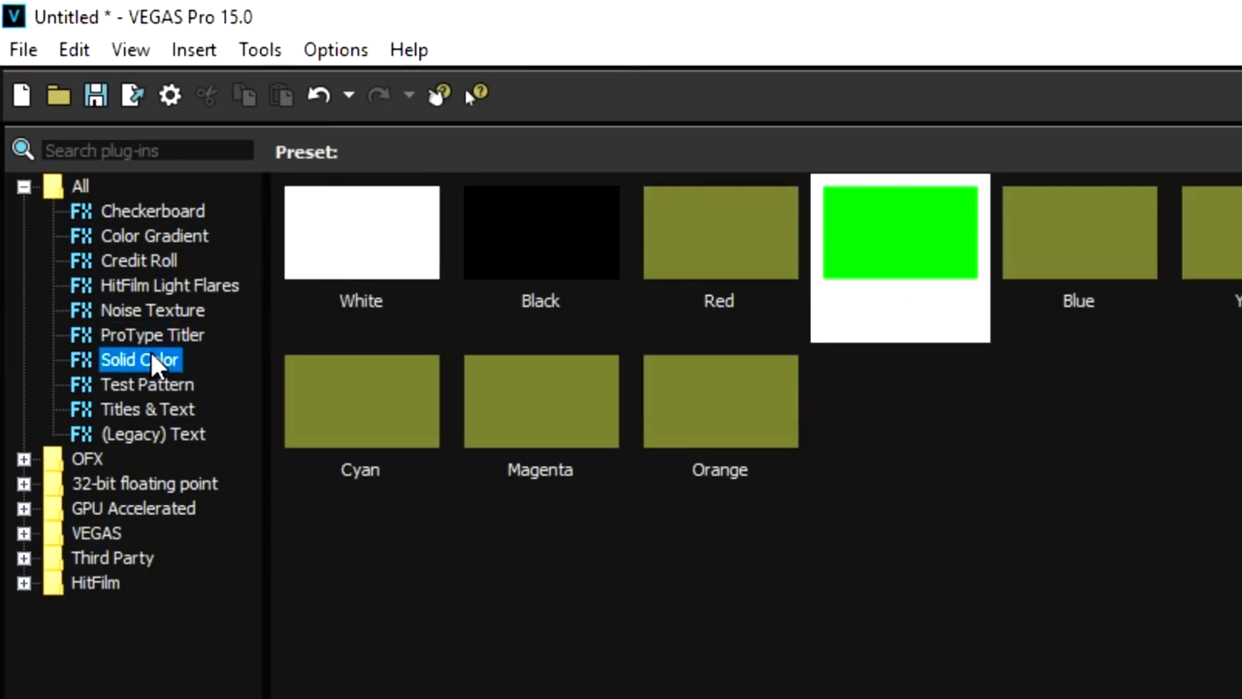
pyautogui.click(381, 238)
pyautogui.doubleClick(381, 238)
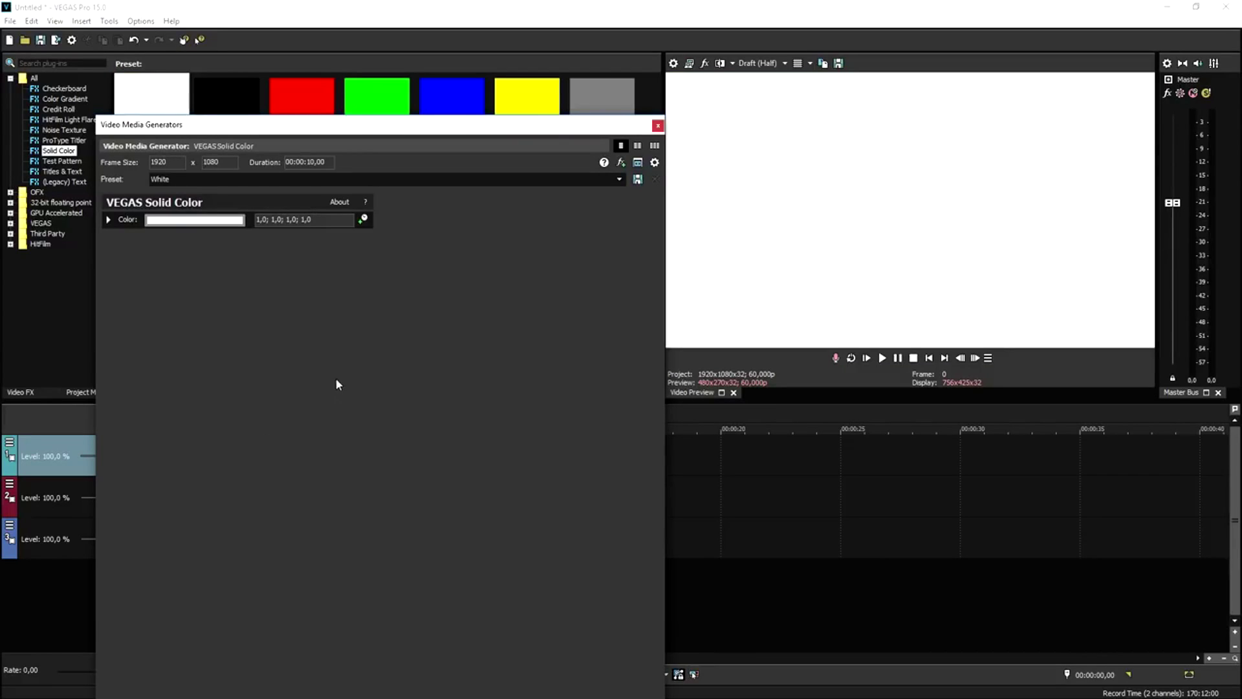
pyautogui.click(658, 127)
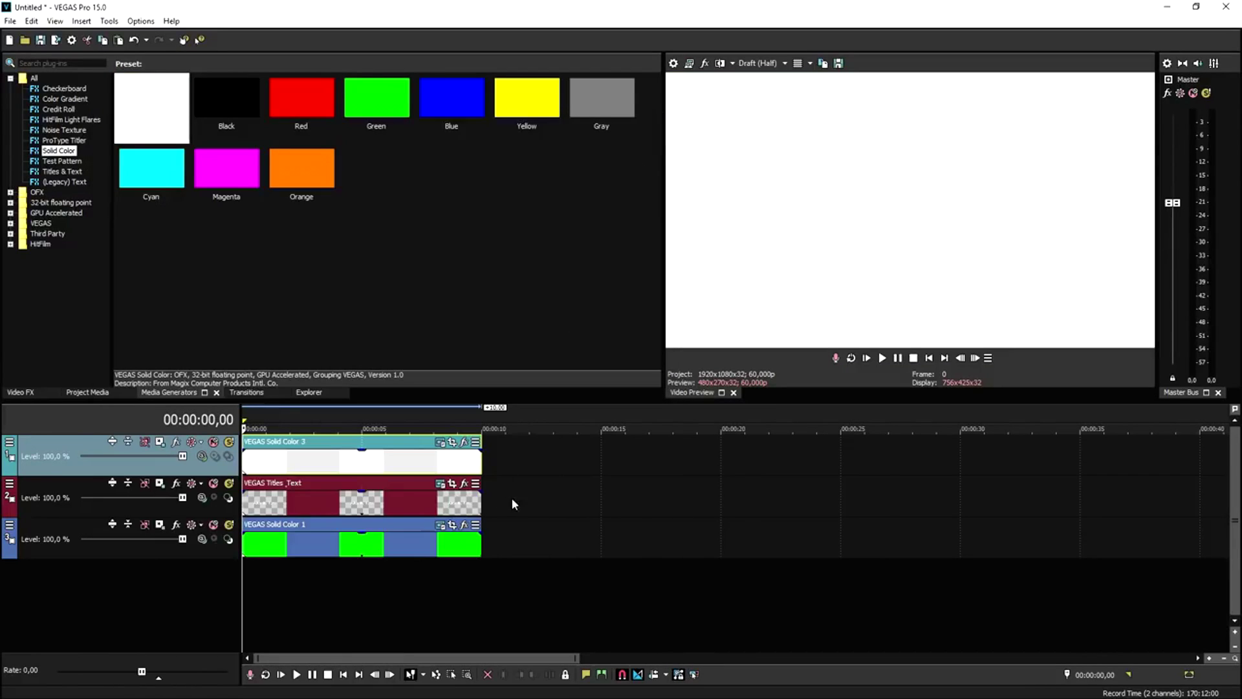
pyautogui.moveTo(482, 499); pyautogui.dragTo(600, 498)
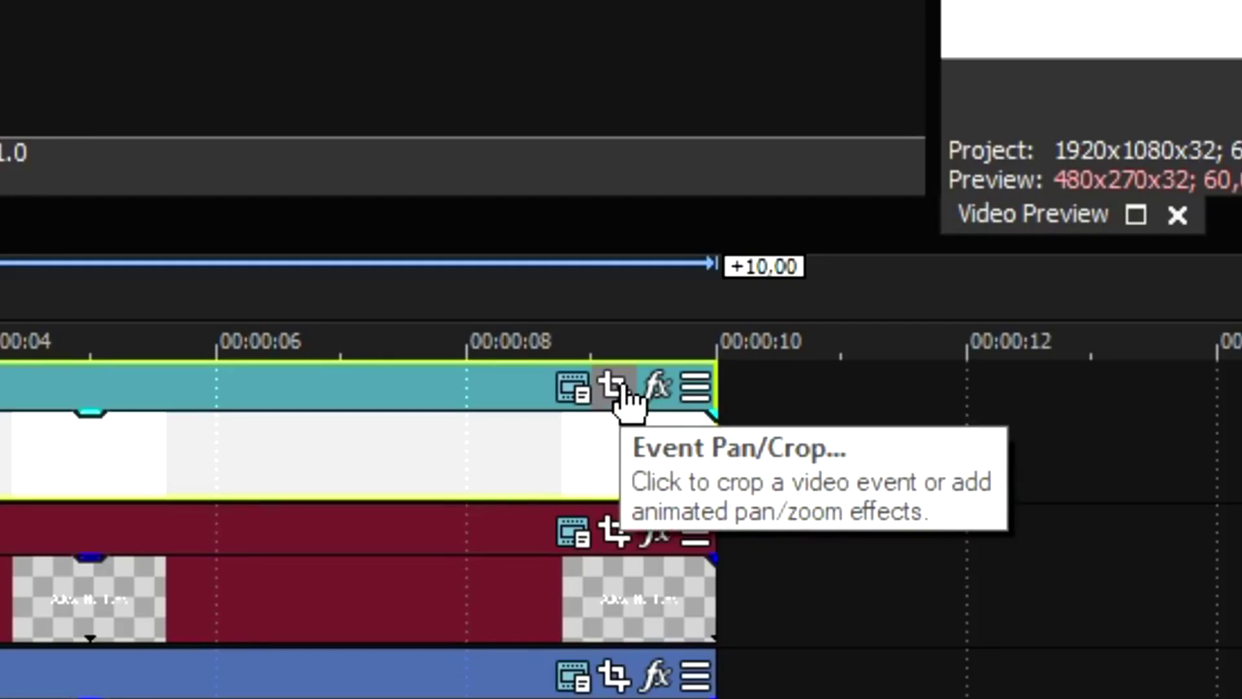
# - Enable a Pan/Crop mask on the white clip and draw a thin rectangle across the frame
pyautogui.click(620, 389)
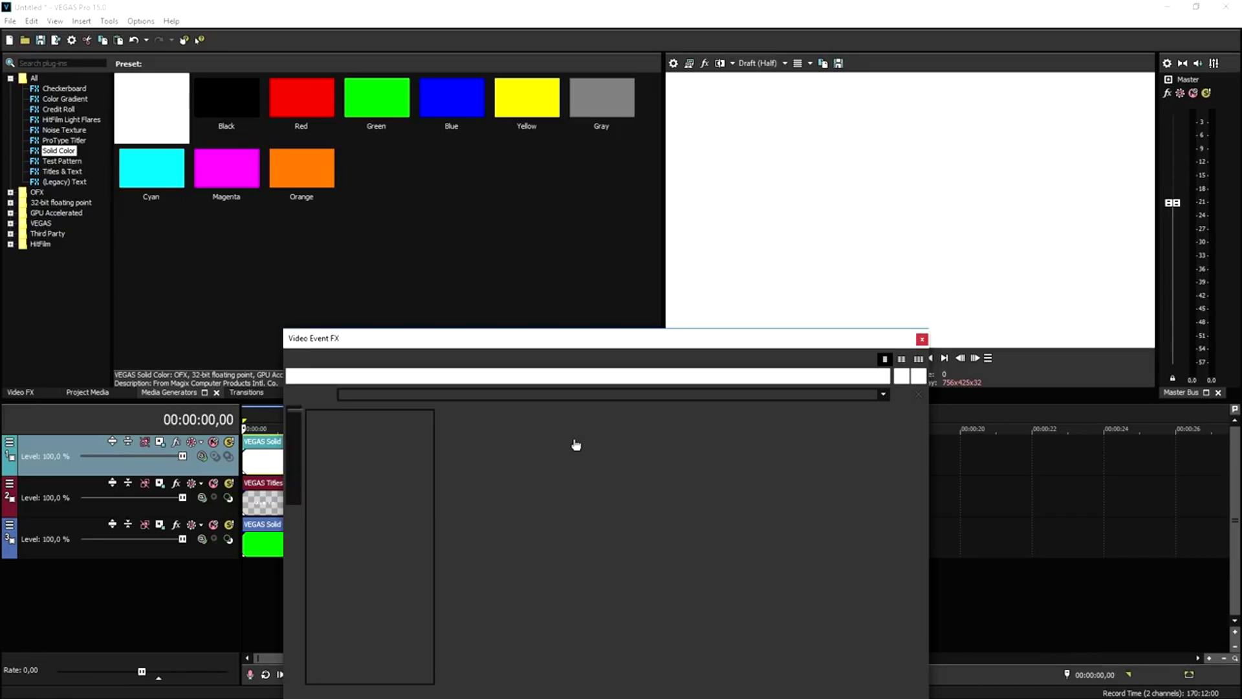
pyautogui.moveTo(557, 340); pyautogui.dragTo(286, 41)
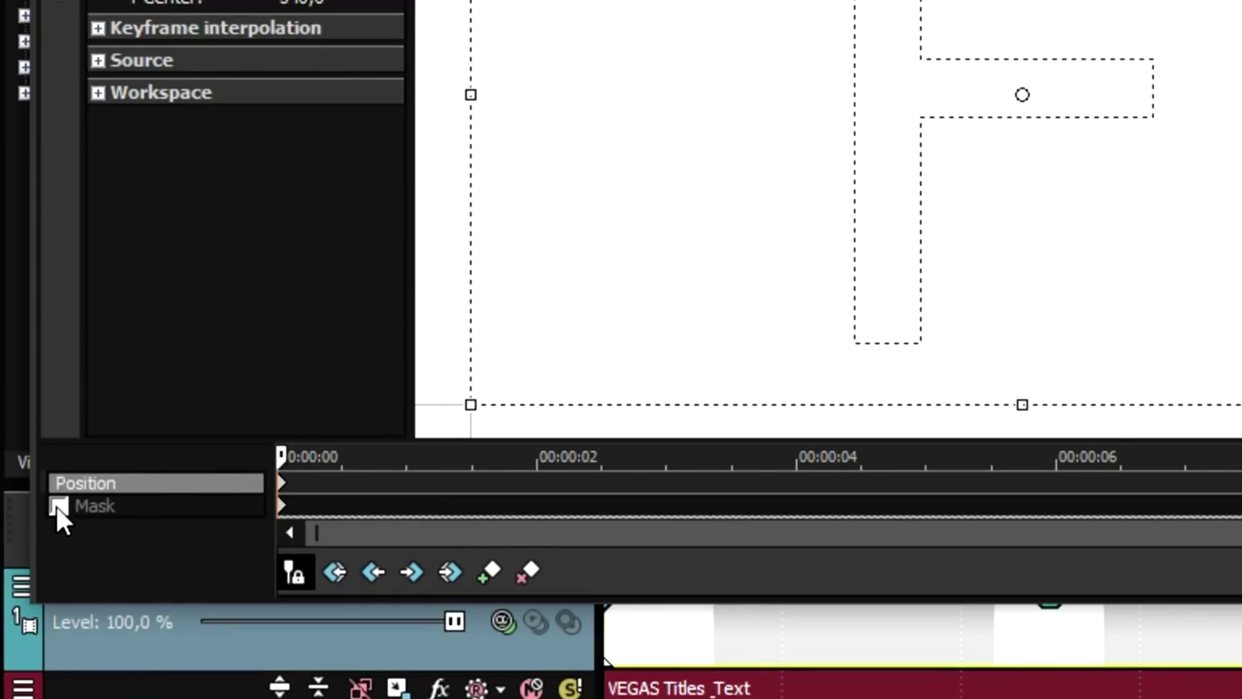
pyautogui.click(58, 505)
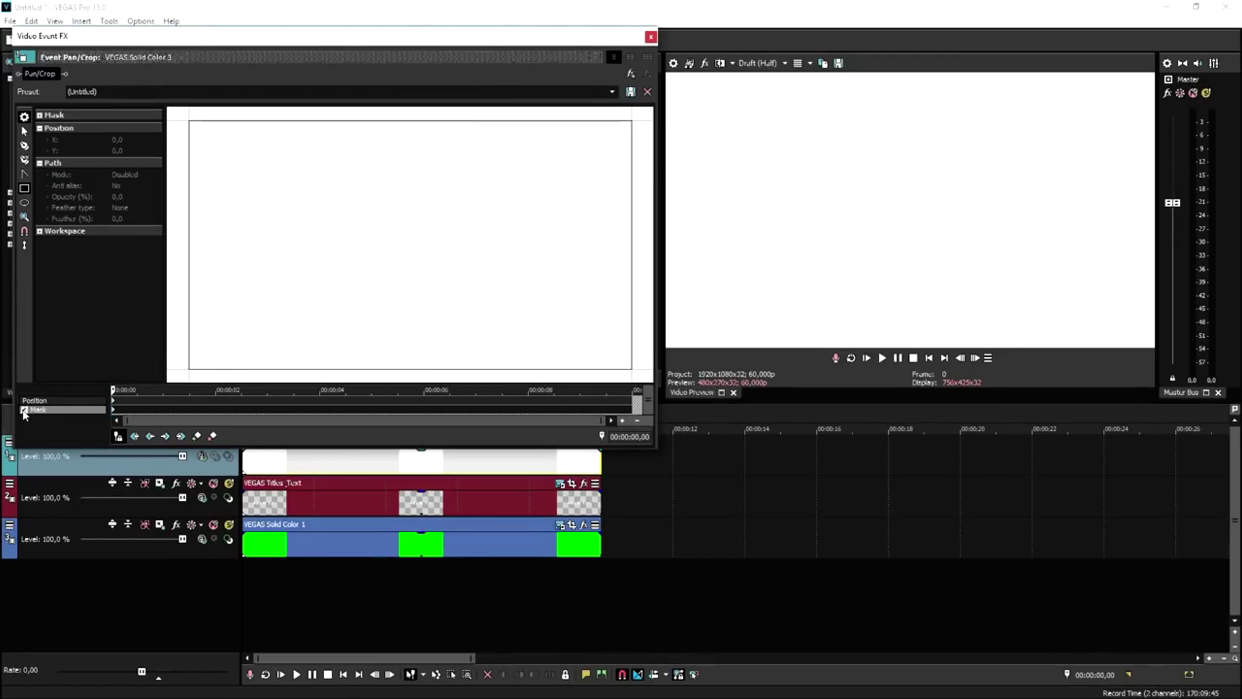
pyautogui.moveTo(246, 170); pyautogui.dragTo(578, 173)
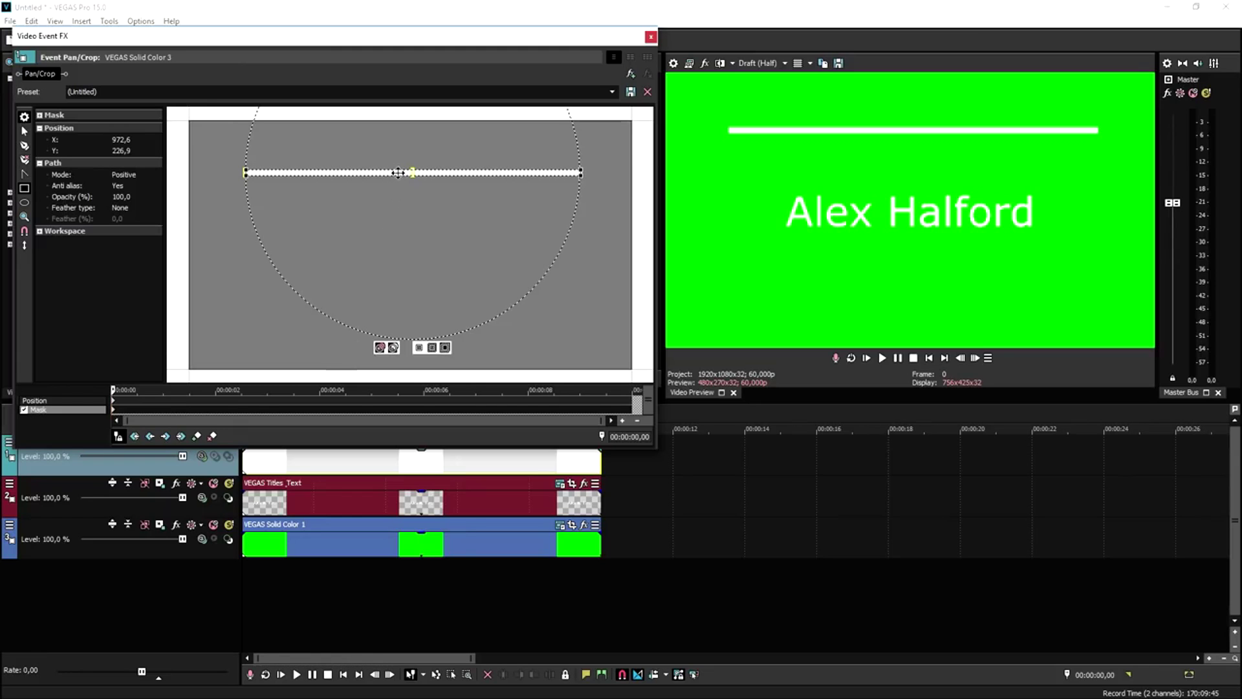
# - Lower and shorten the mask line so it sits just above the title text
pyautogui.scroll(1, 447, 212)
pyautogui.scroll(-1, 447, 212)
pyautogui.moveTo(445, 146); pyautogui.dragTo(438, 215)
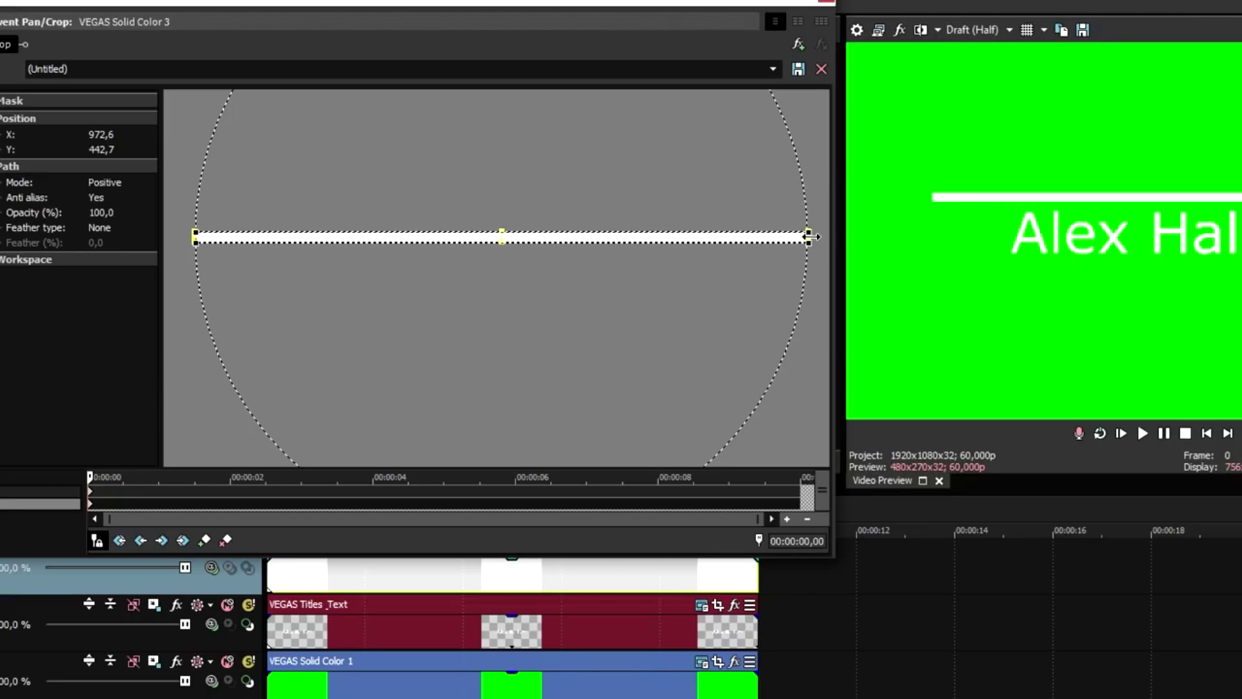
pyautogui.moveTo(810, 237); pyautogui.dragTo(737, 237)
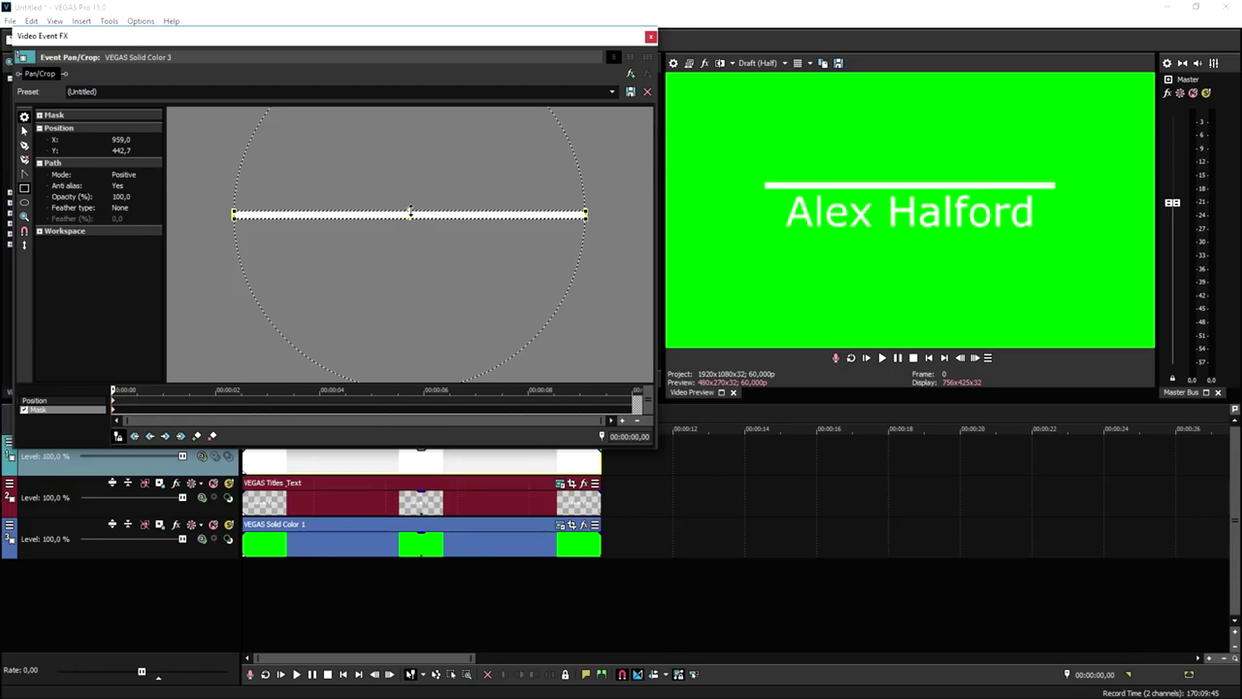
pyautogui.moveTo(411, 212); pyautogui.dragTo(411, 214)
pyautogui.click(411, 213)
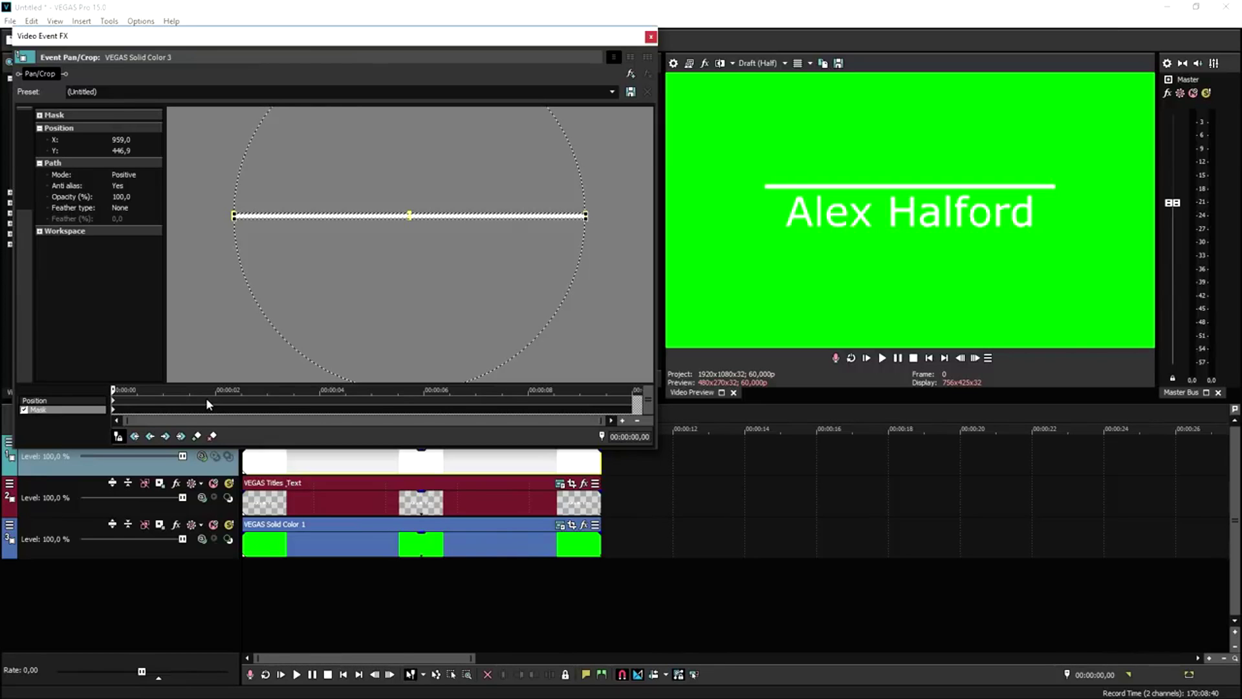
# - Keyframe the white line sliding down below the name near 2 seconds, then preview it
pyautogui.click(207, 400)
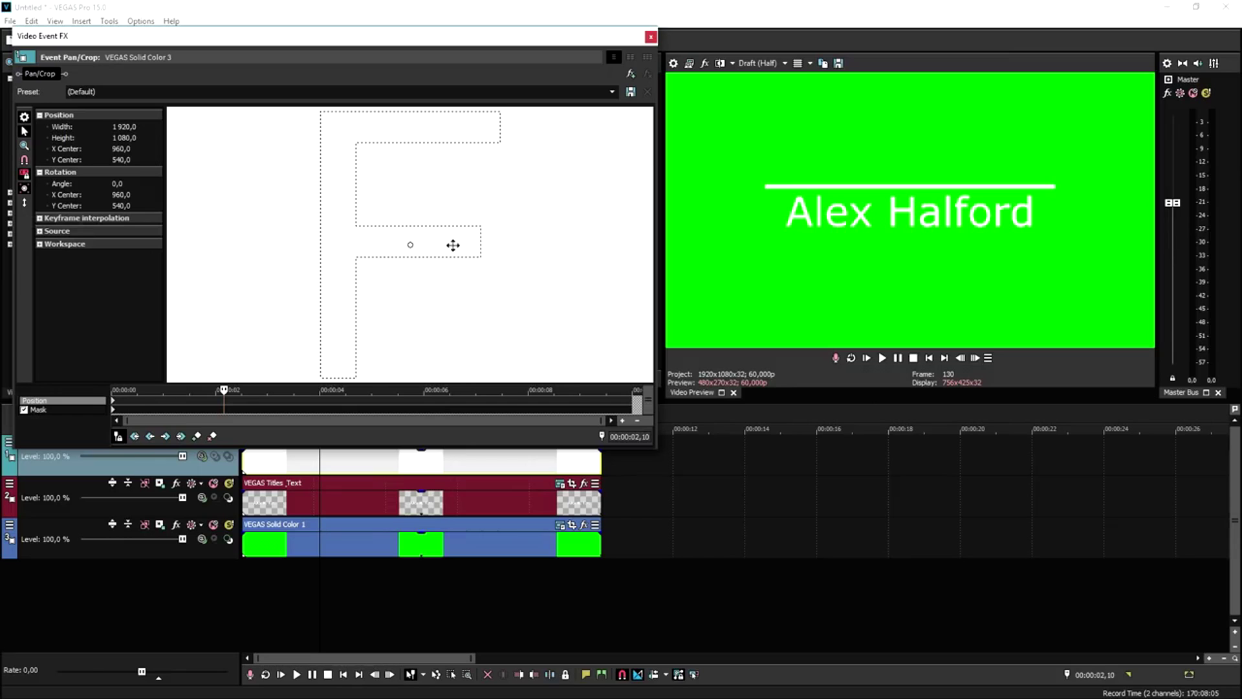
pyautogui.moveTo(453, 245); pyautogui.dragTo(436, 205)
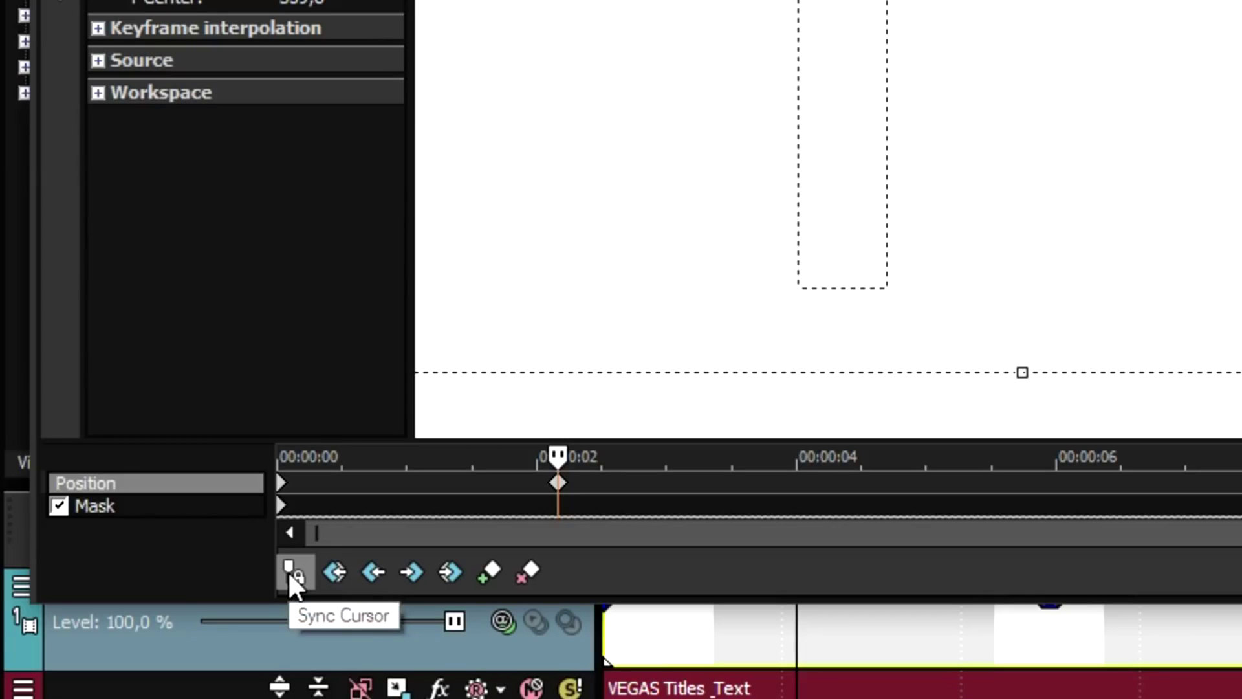
pyautogui.click(289, 572)
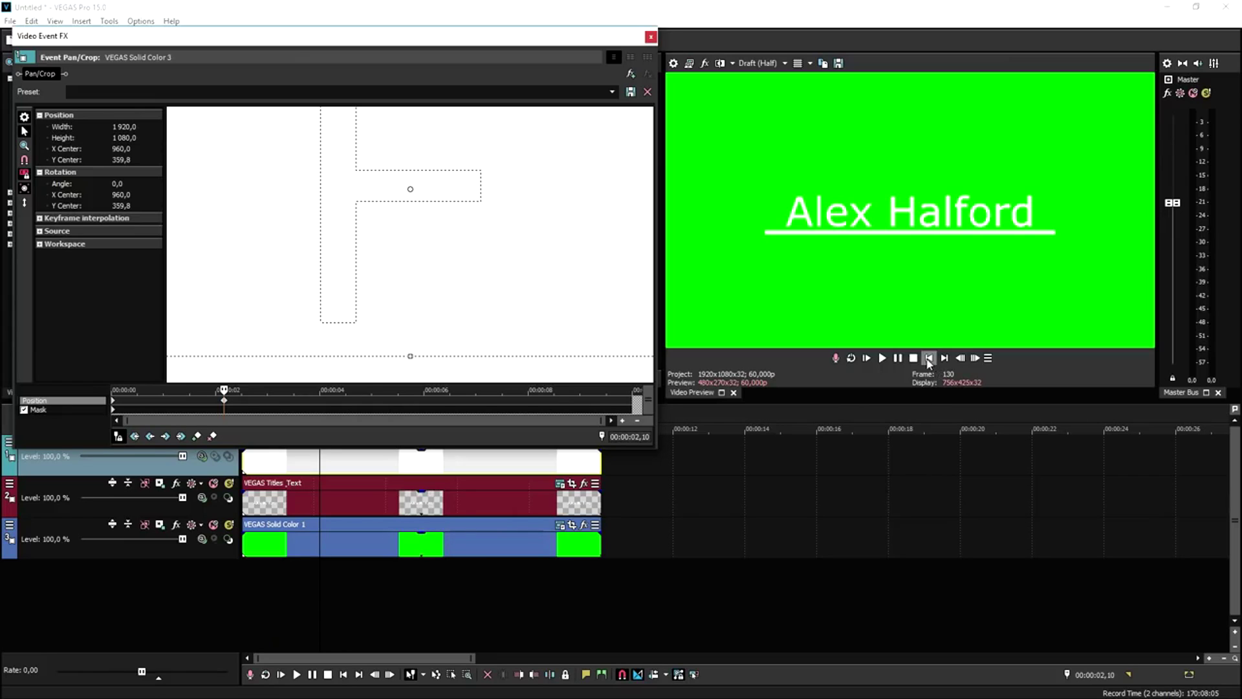
pyautogui.press('space')
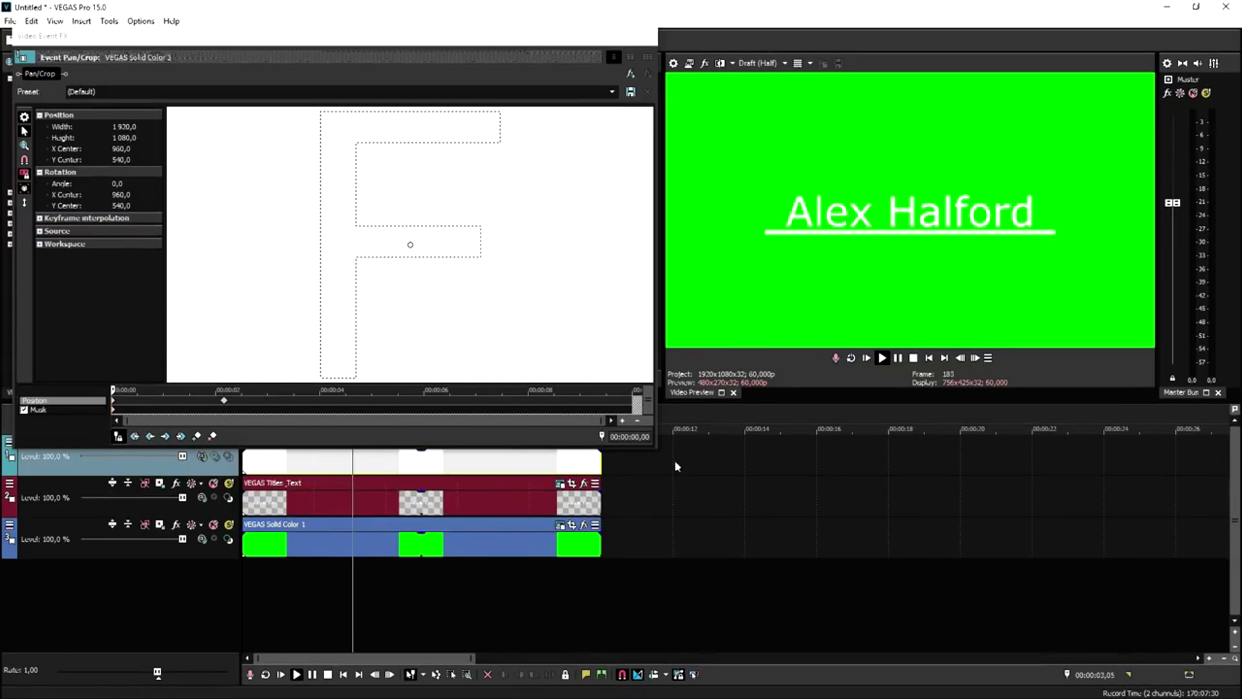
pyautogui.press('space')
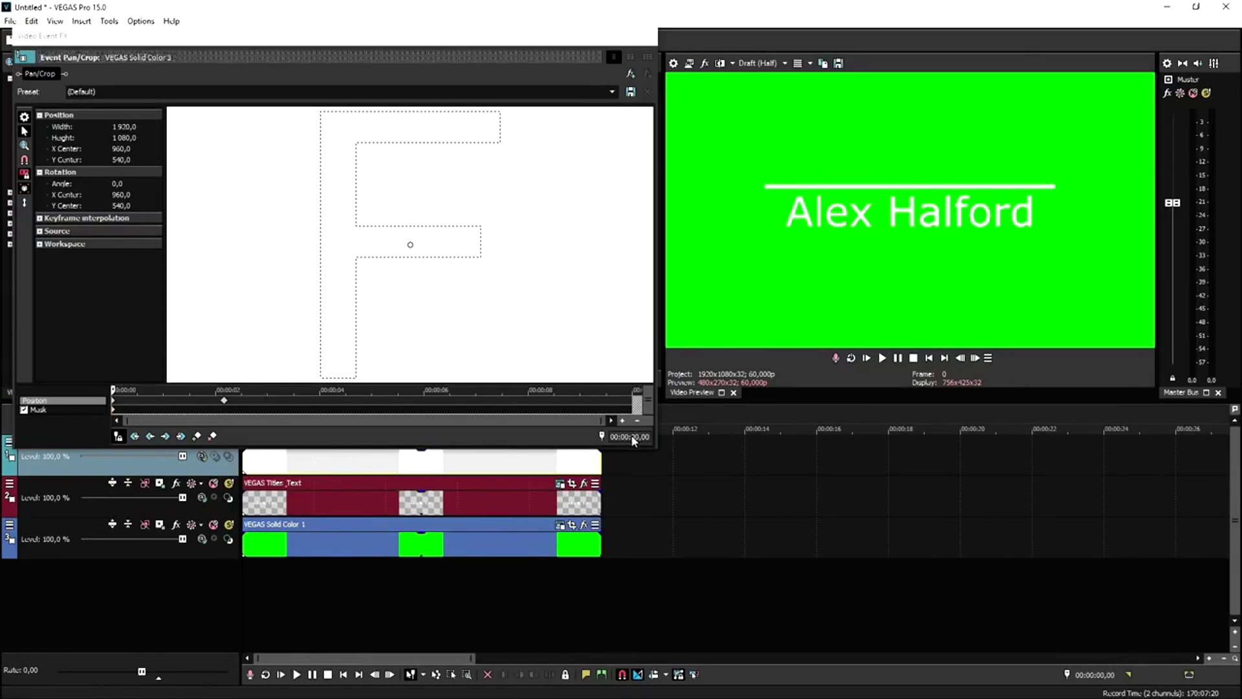
# - Add a new track with a Blue solid colour clip, positioned directly below the white line track
pyautogui.click(651, 37)
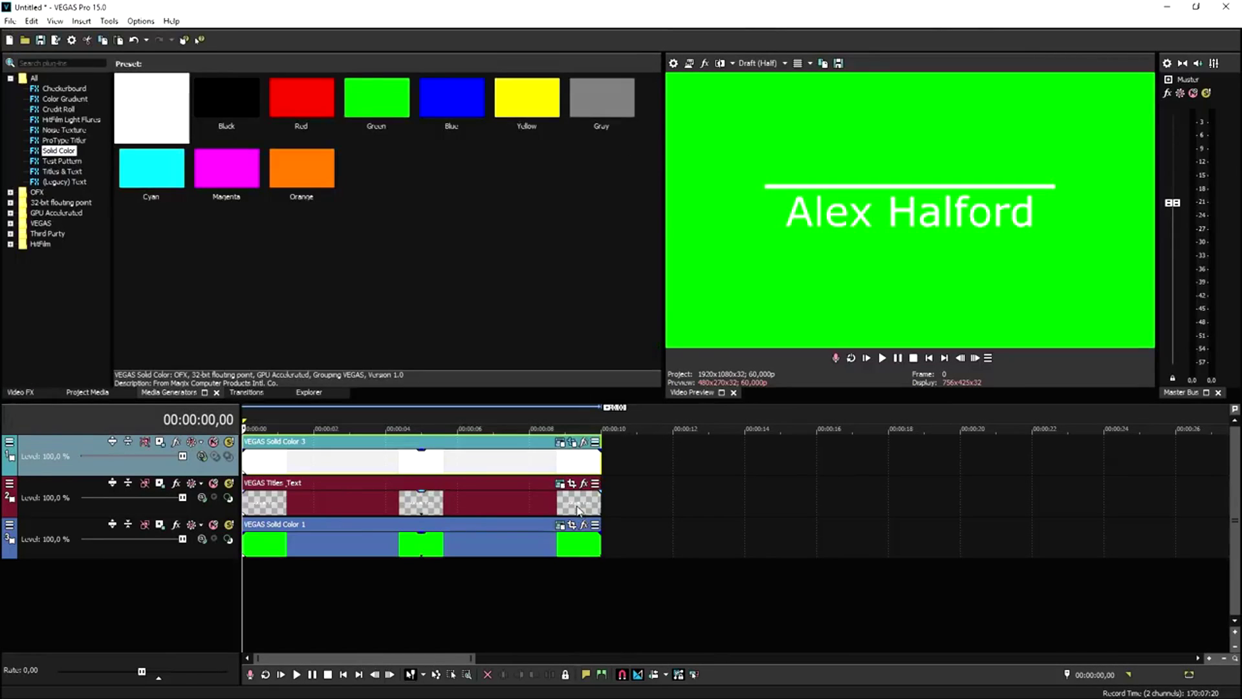
pyautogui.rightClick(627, 455)
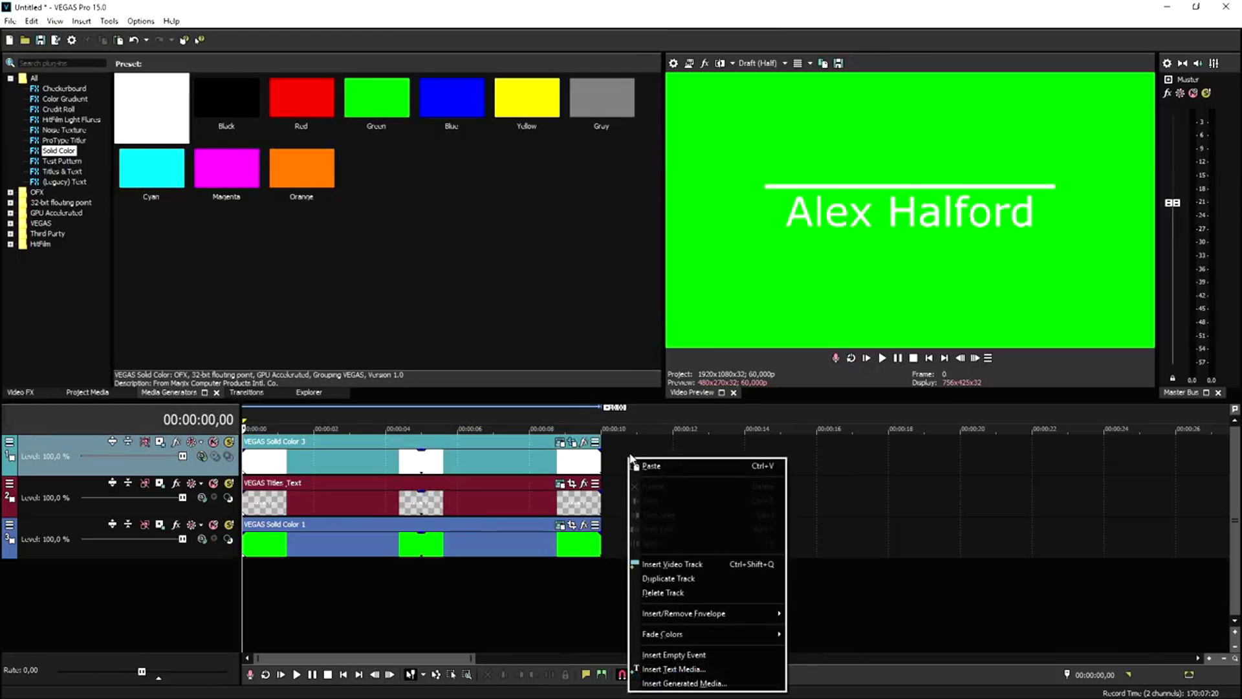
pyautogui.click(672, 560)
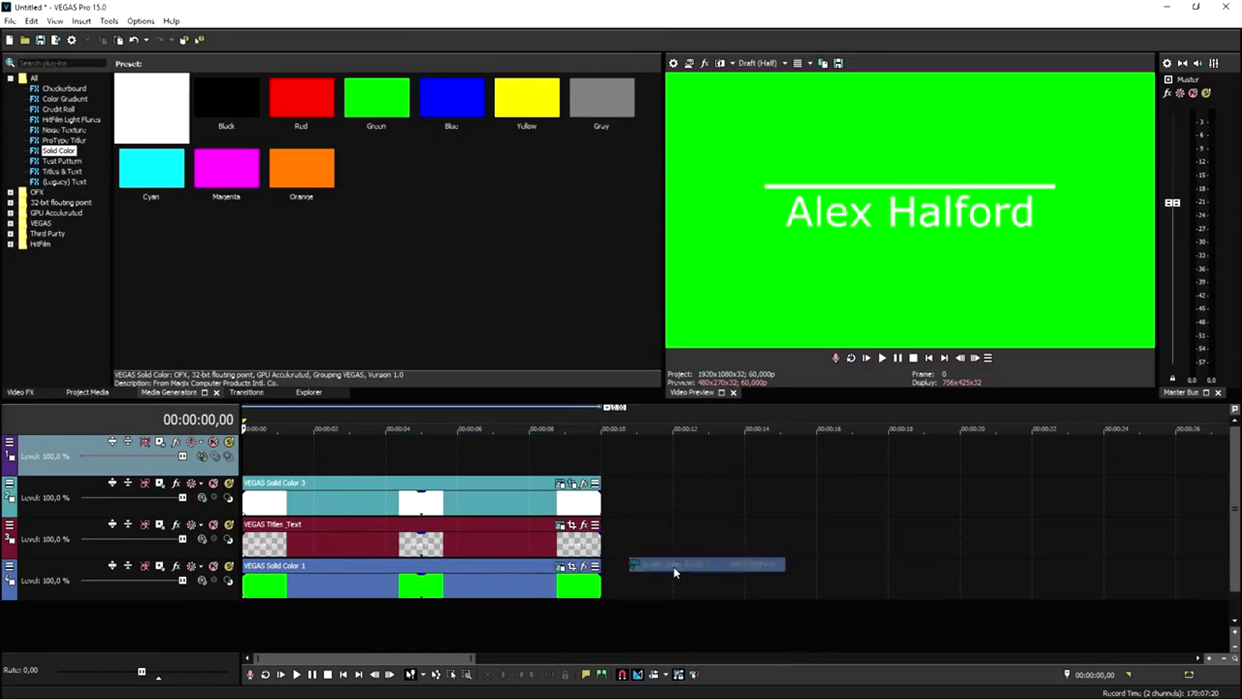
pyautogui.click(446, 97)
pyautogui.moveTo(447, 97); pyautogui.dragTo(249, 456)
pyautogui.click(657, 125)
pyautogui.moveTo(59, 456); pyautogui.dragTo(58, 508)
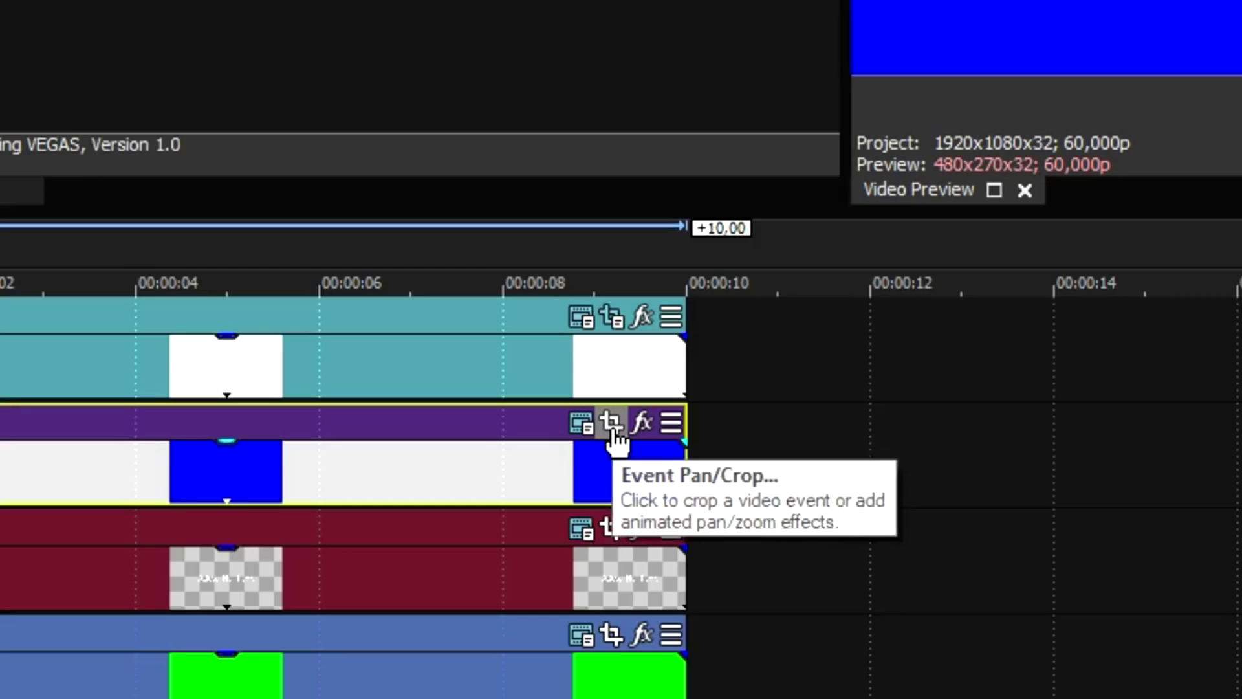
# - Mask the blue solid with a rectangle covering the title area beside the white line
pyautogui.click(572, 483)
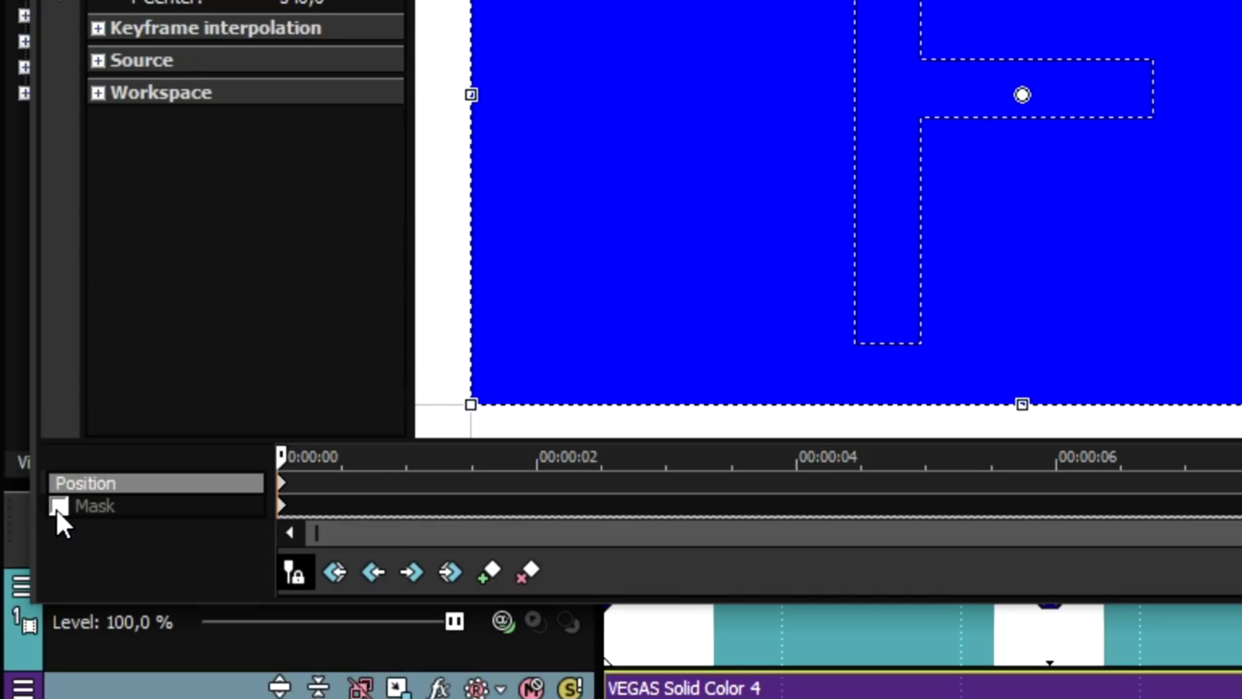
pyautogui.click(58, 506)
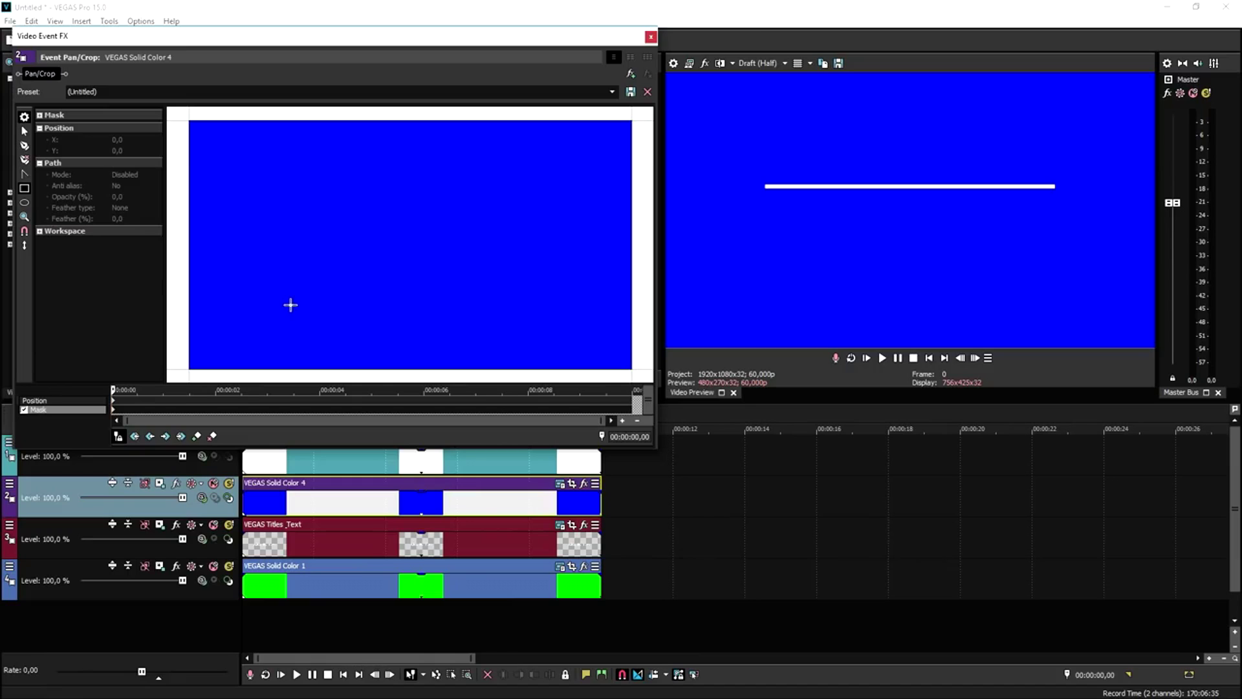
pyautogui.moveTo(279, 290); pyautogui.dragTo(541, 228)
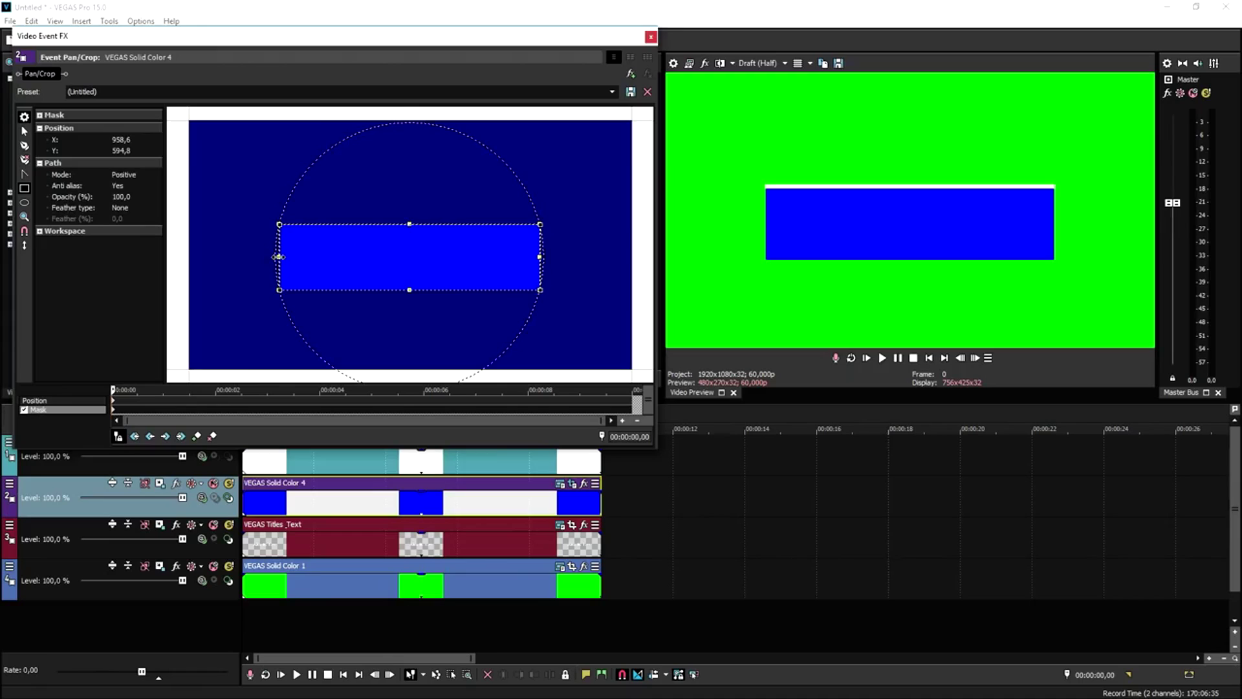
pyautogui.moveTo(278, 257); pyautogui.dragTo(277, 257)
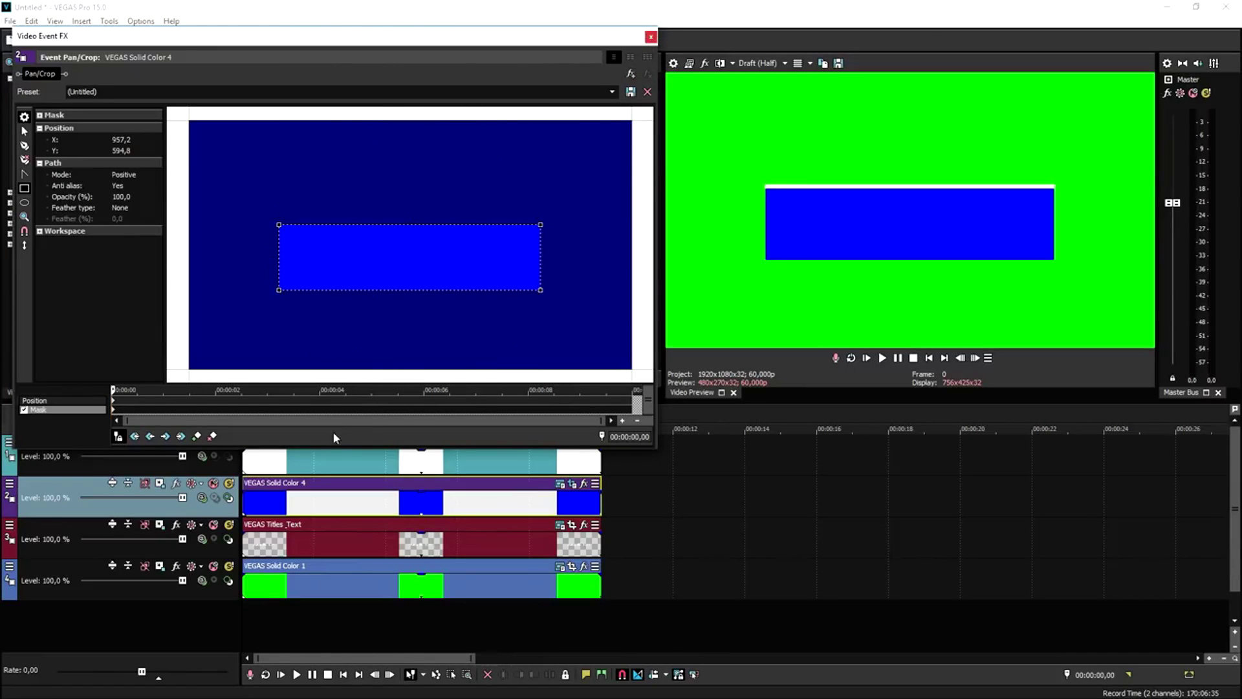
pyautogui.click(651, 37)
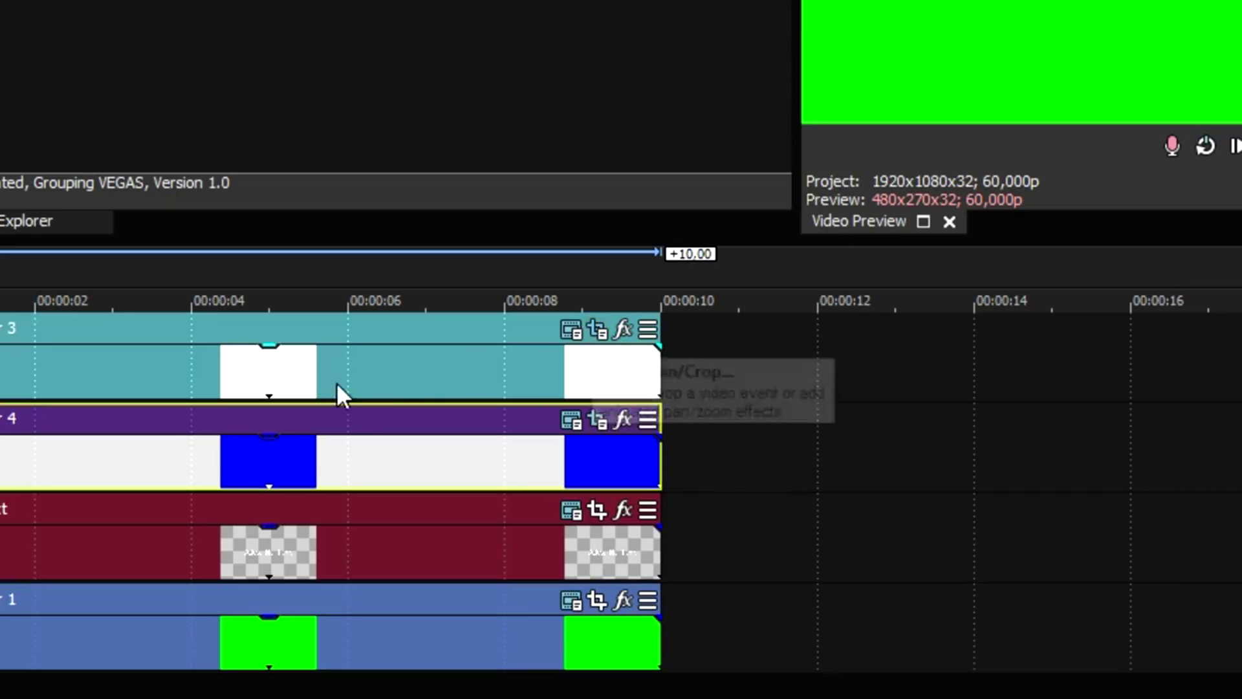
# - Check the white line's Pan/Crop keyframe time at 00:00:02,10
pyautogui.click(598, 331)
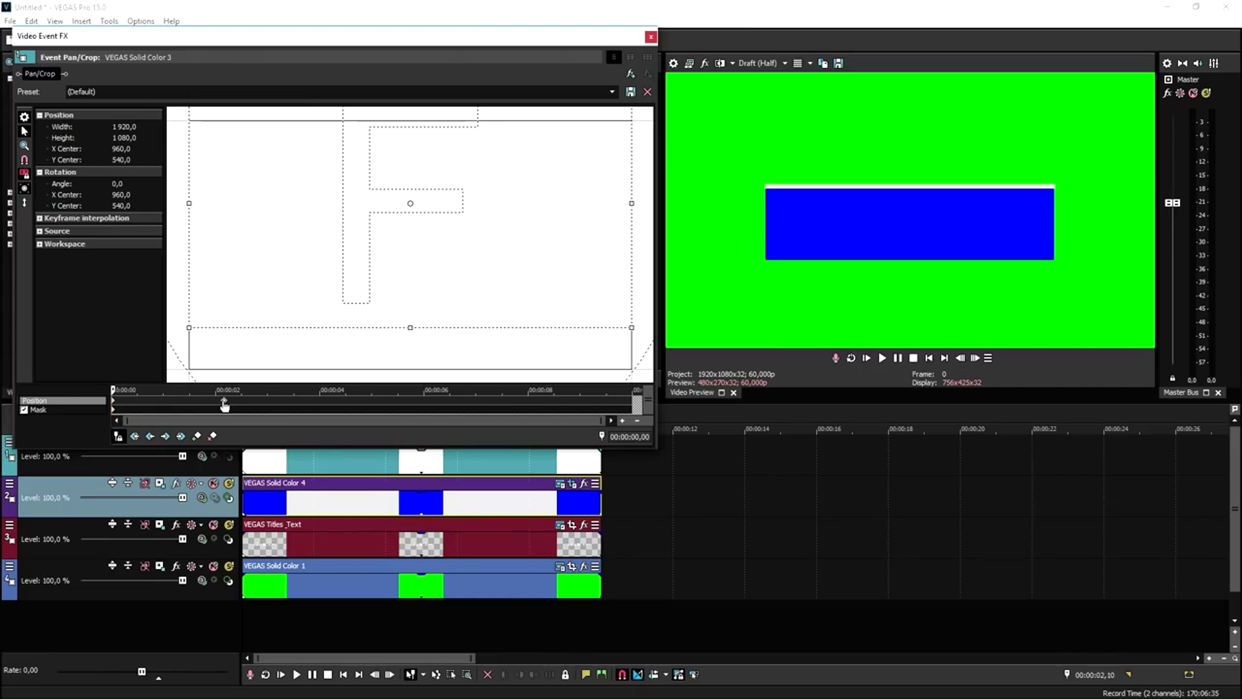
pyautogui.click(557, 378)
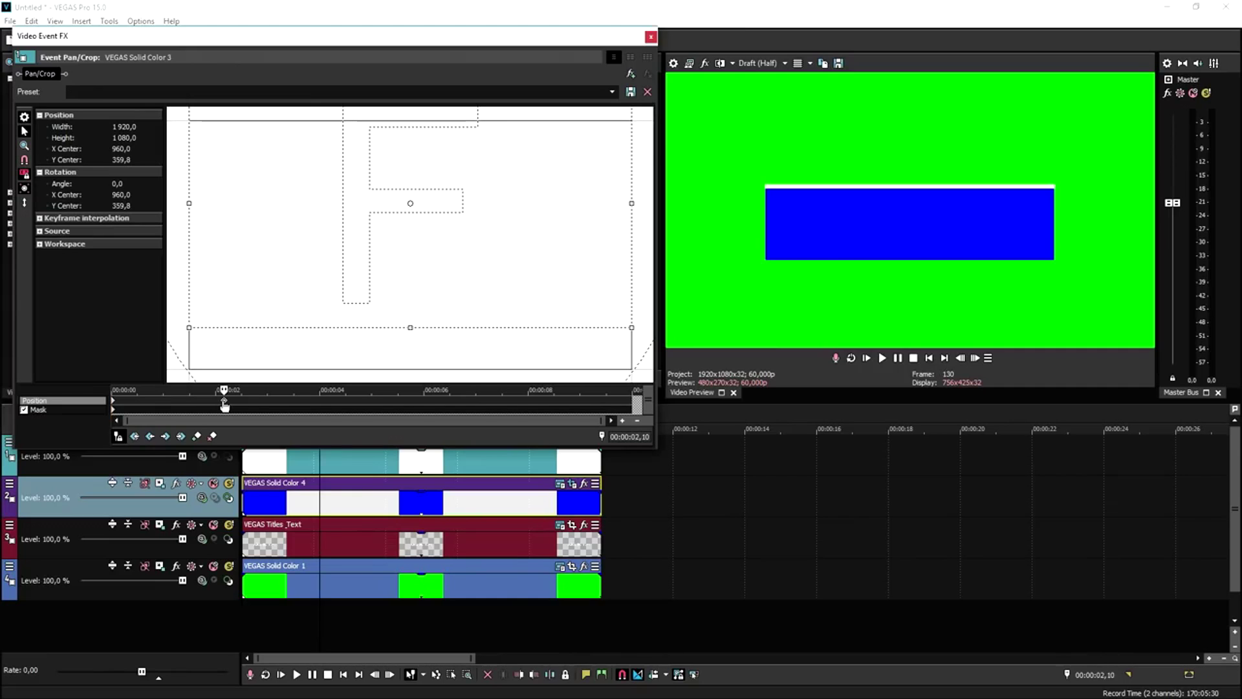
pyautogui.click(650, 37)
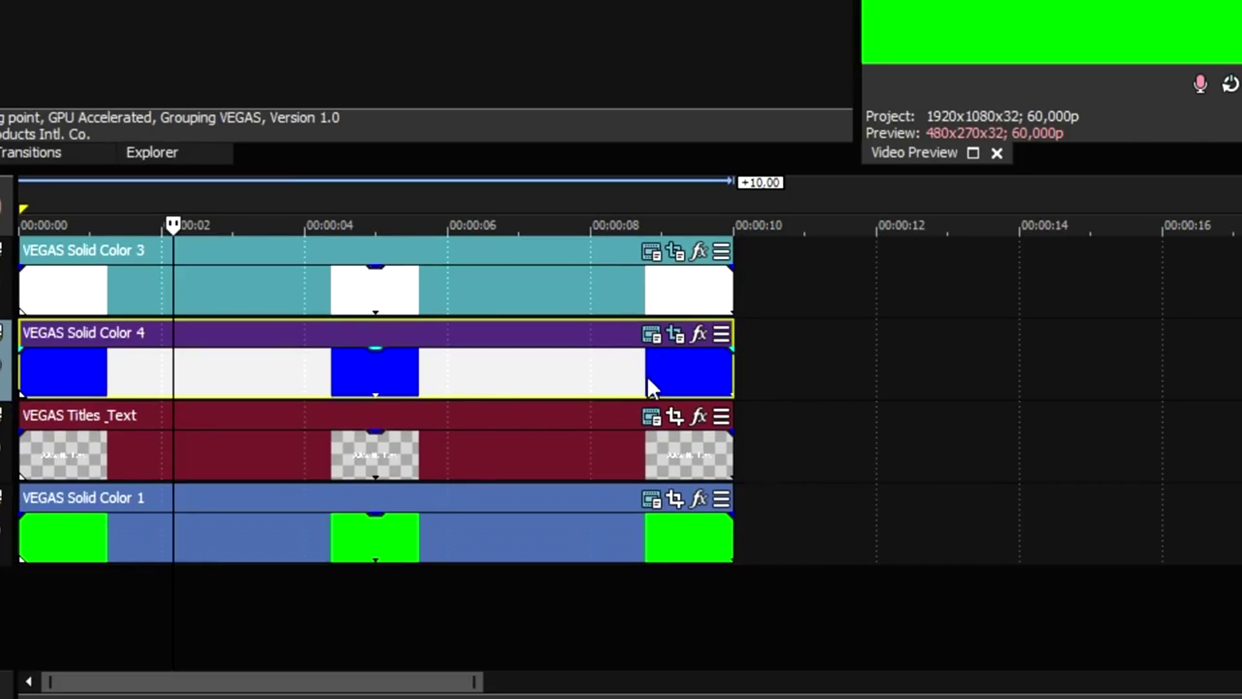
# - At 00:00:02,10, slide the blue mask rectangle down below the white line
pyautogui.click(676, 341)
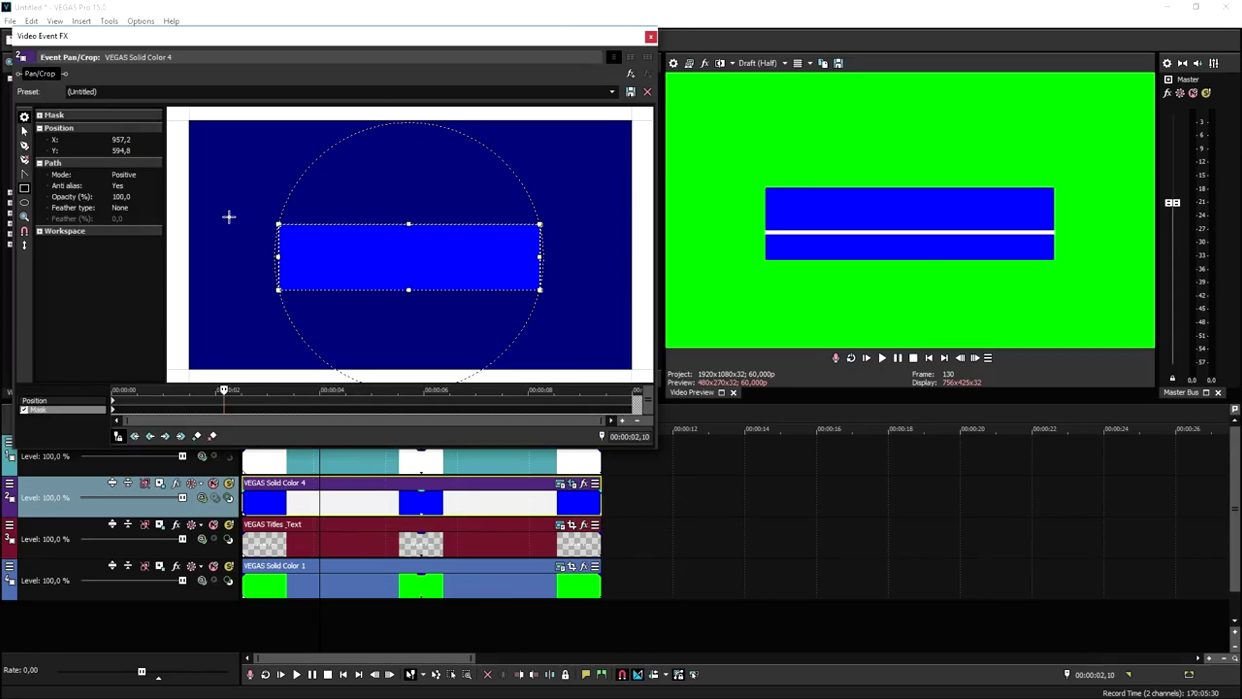
pyautogui.moveTo(386, 245); pyautogui.dragTo(386, 287)
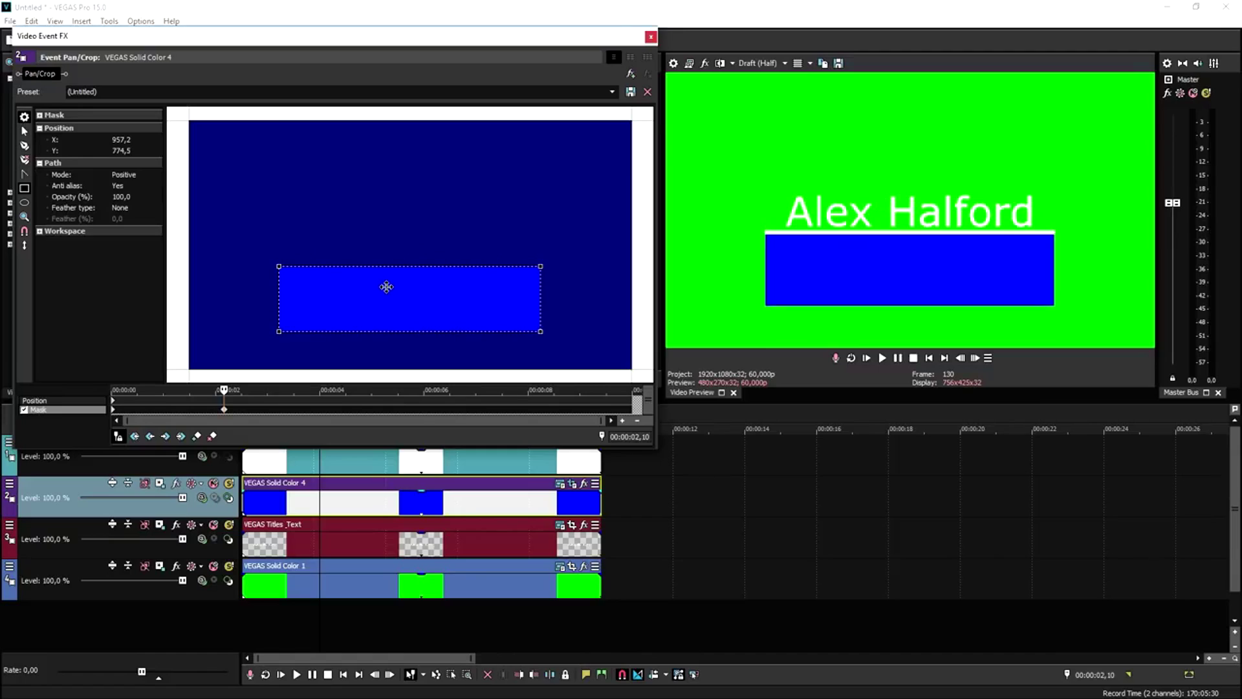
pyautogui.click(651, 36)
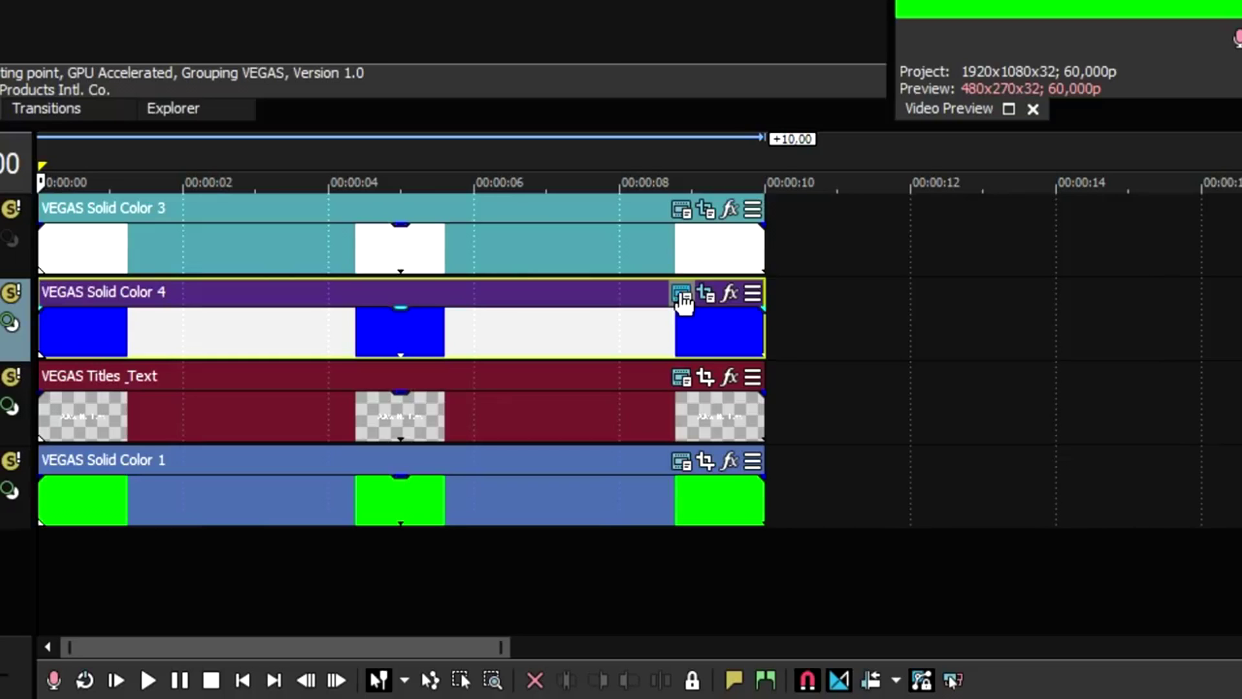
pyautogui.click(682, 299)
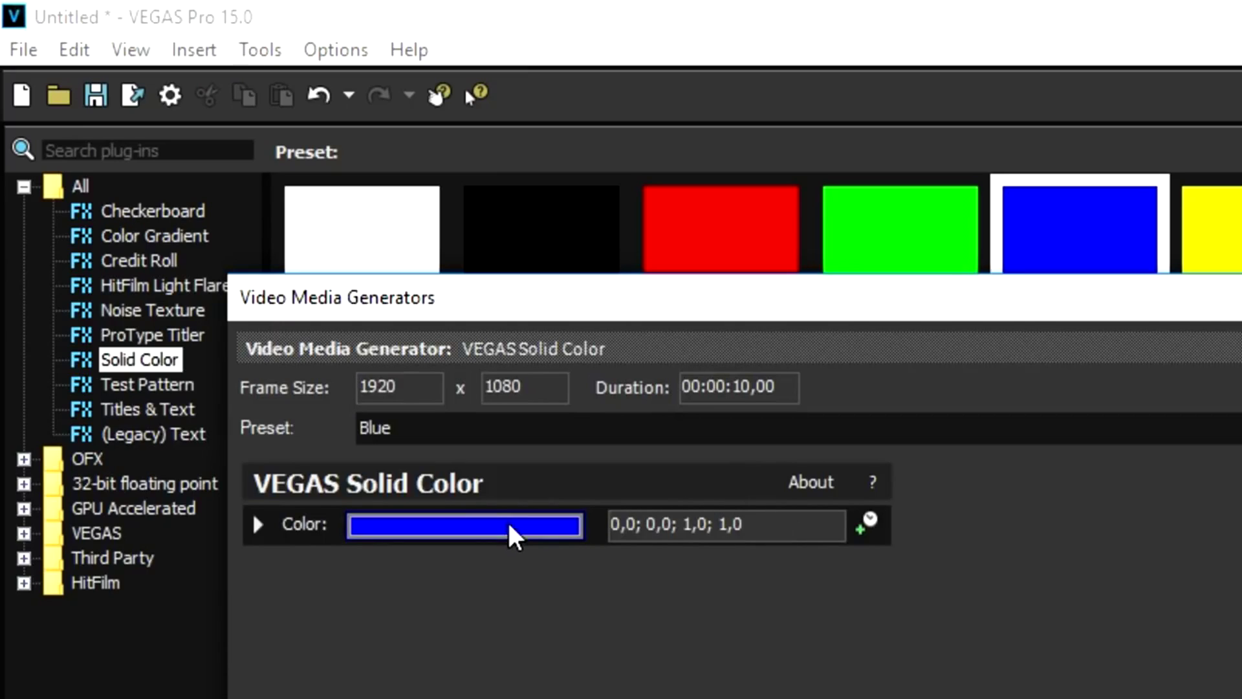
# - Recolour the blue solid by sampling the background green with the eyedropper
pyautogui.click(510, 532)
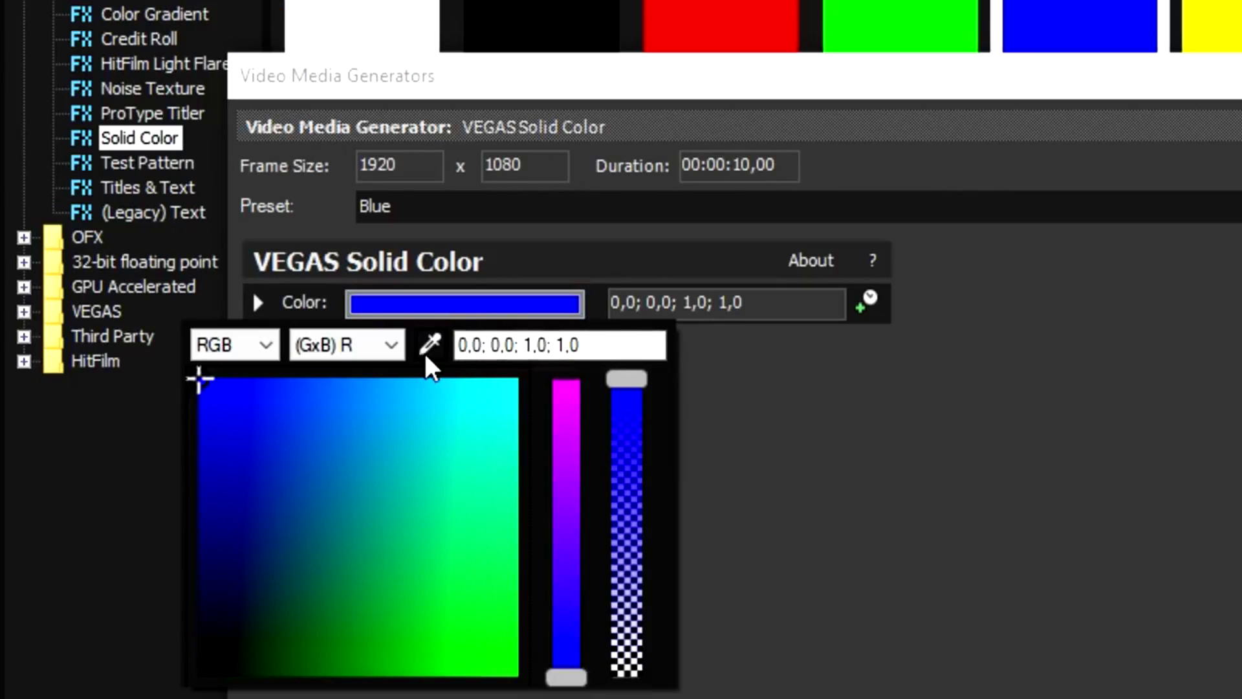
pyautogui.click(430, 344)
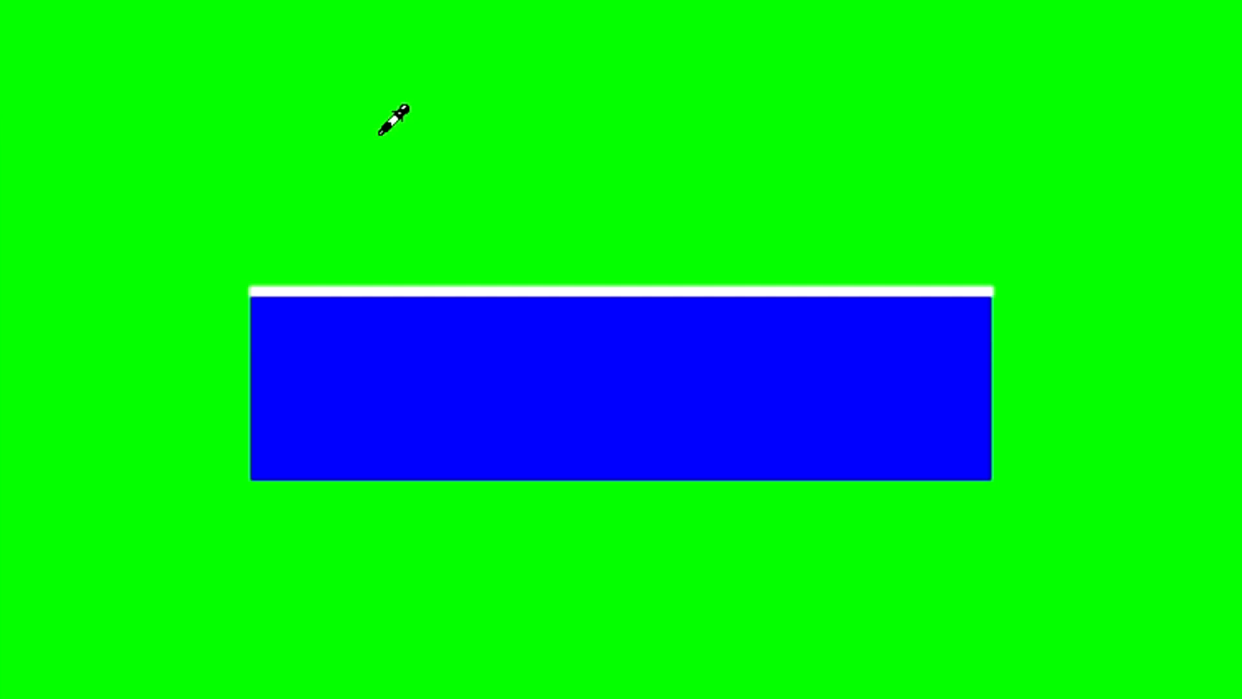
pyautogui.click(380, 134)
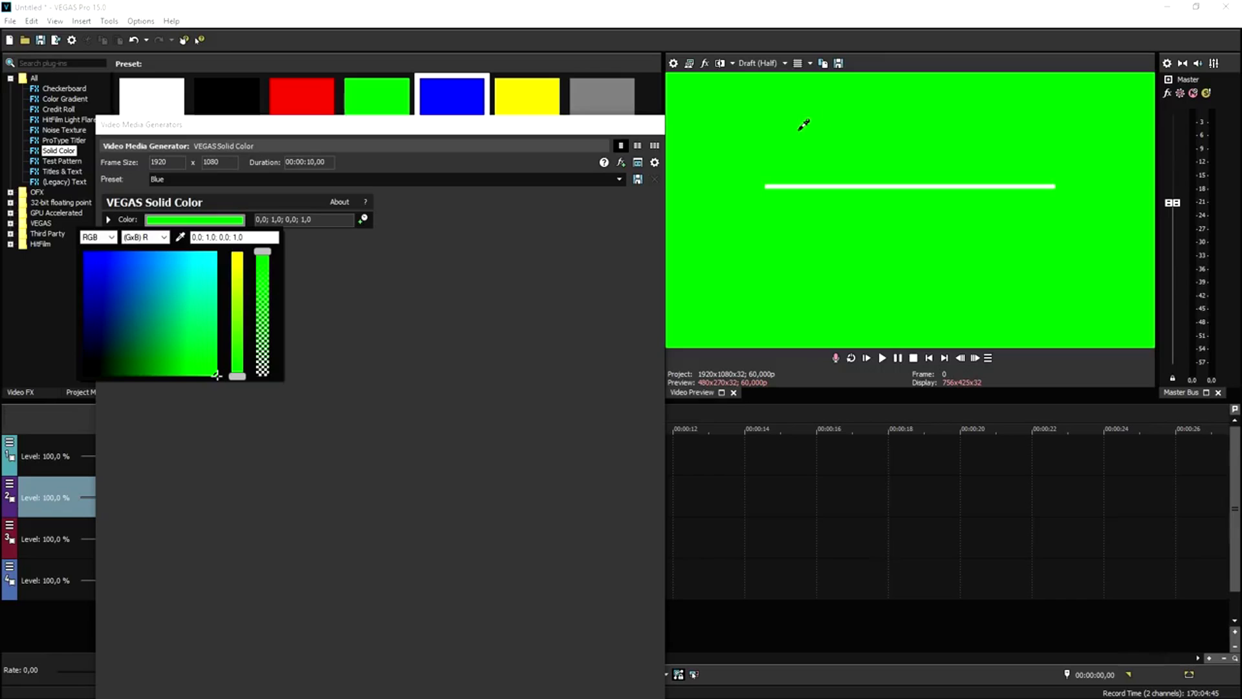
pyautogui.click(657, 127)
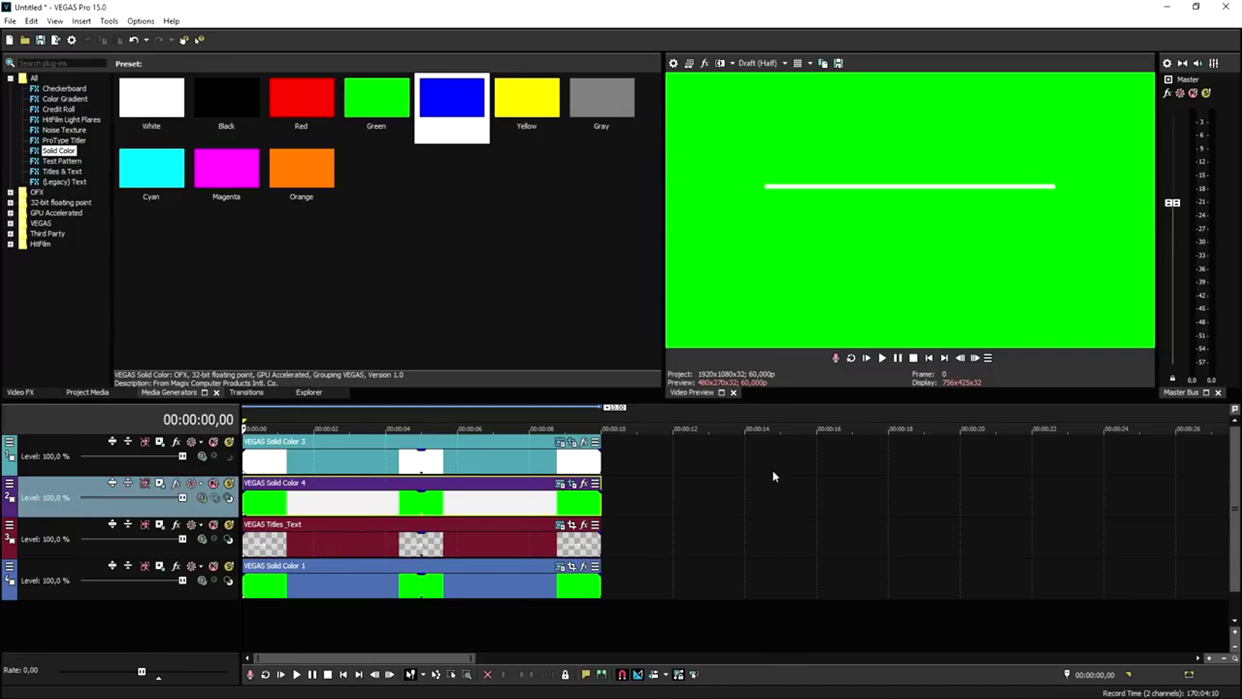
# - Play back the title reveal, then park the playhead at 00:00:03,10
pyautogui.press('space')
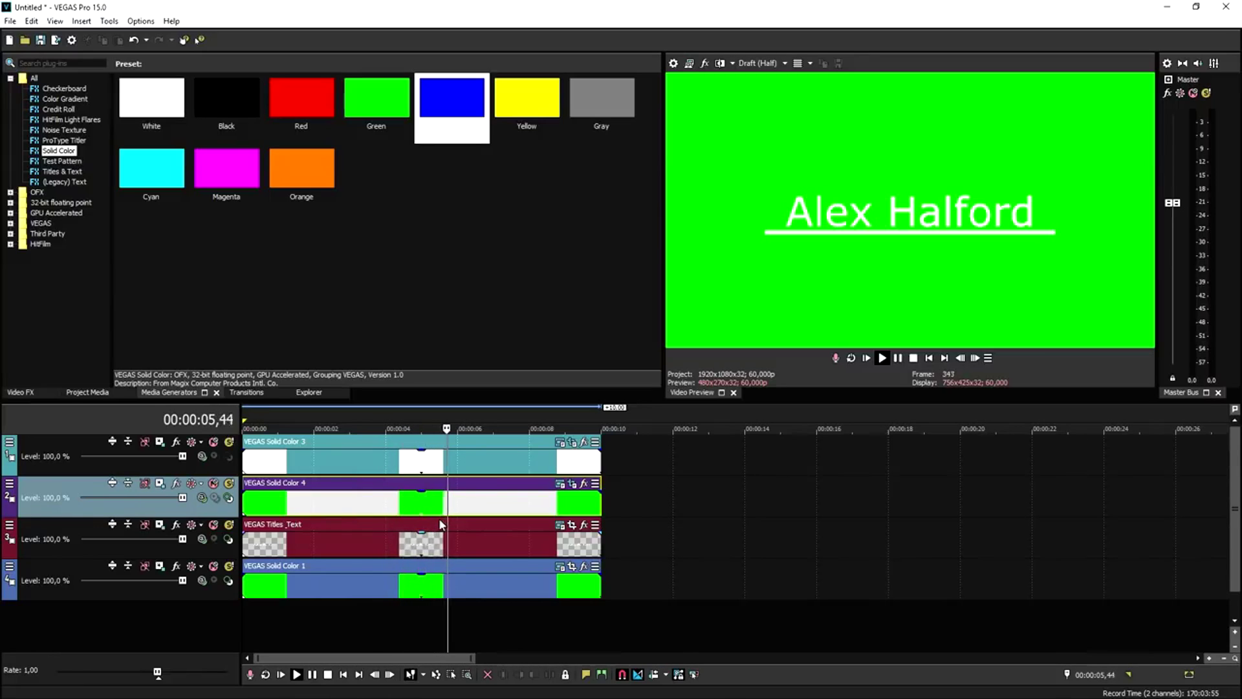
pyautogui.press('space')
pyautogui.click(356, 516)
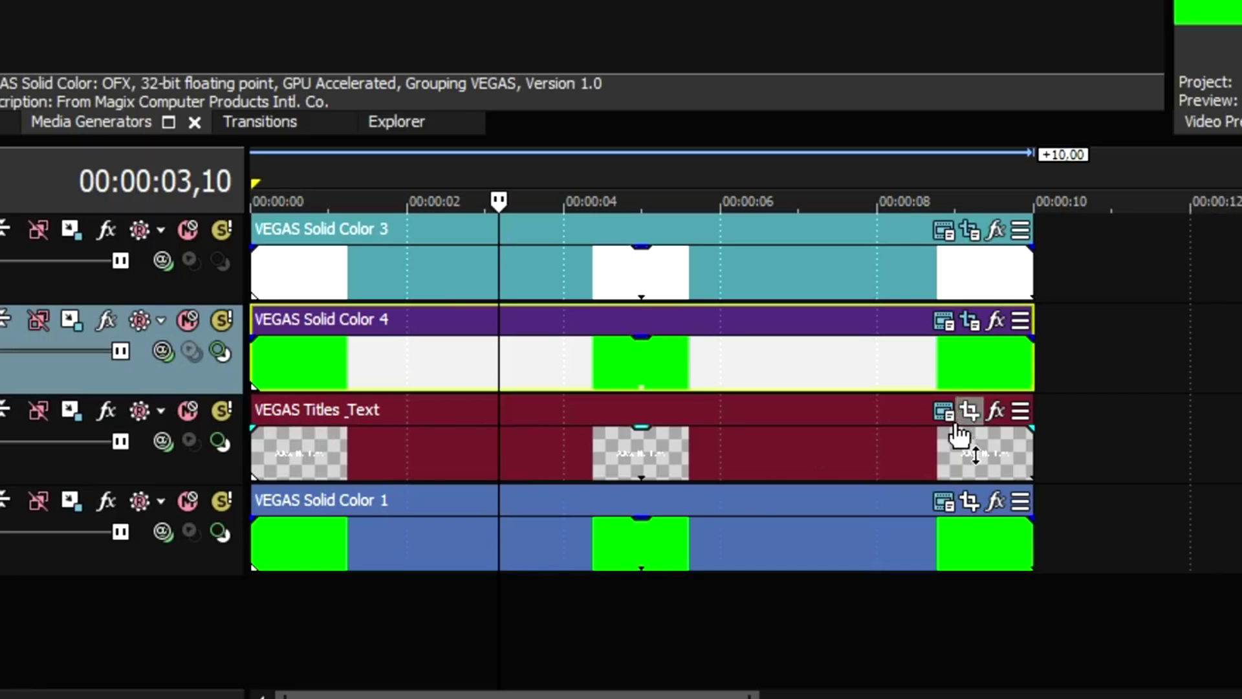
# - Step the title's font list down to Walkway Black, then close the generator settings
pyautogui.click(944, 411)
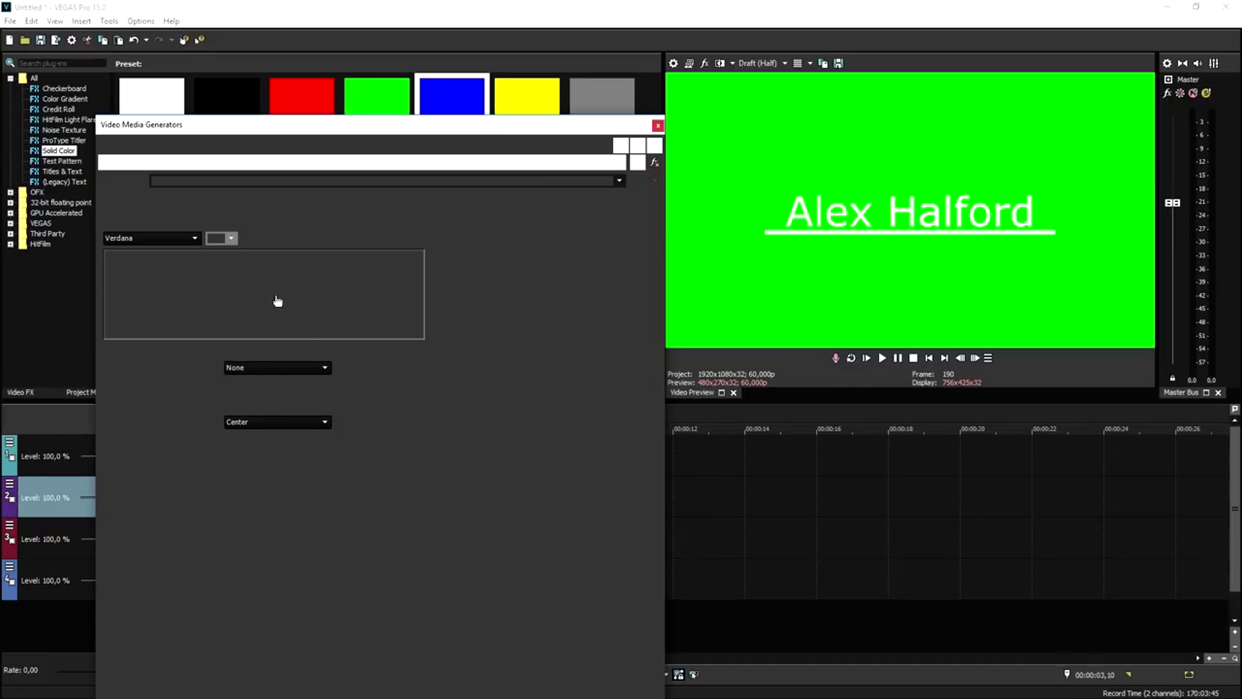
pyautogui.click(158, 240)
pyautogui.click(121, 266)
pyautogui.press('Down')
pyautogui.press('Down')
pyautogui.press('Down')
pyautogui.press('Down')
pyautogui.press('Down')
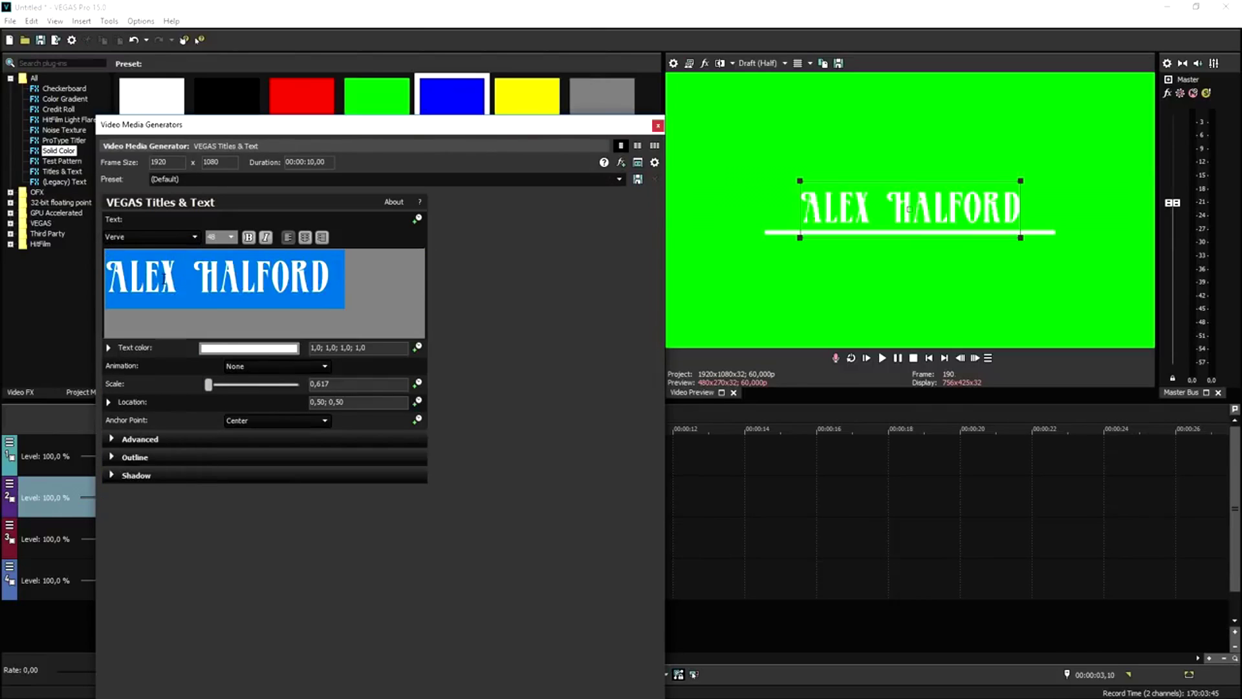
pyautogui.press('Down')
pyautogui.press('Down')
pyautogui.press('Down')
pyautogui.press('Down')
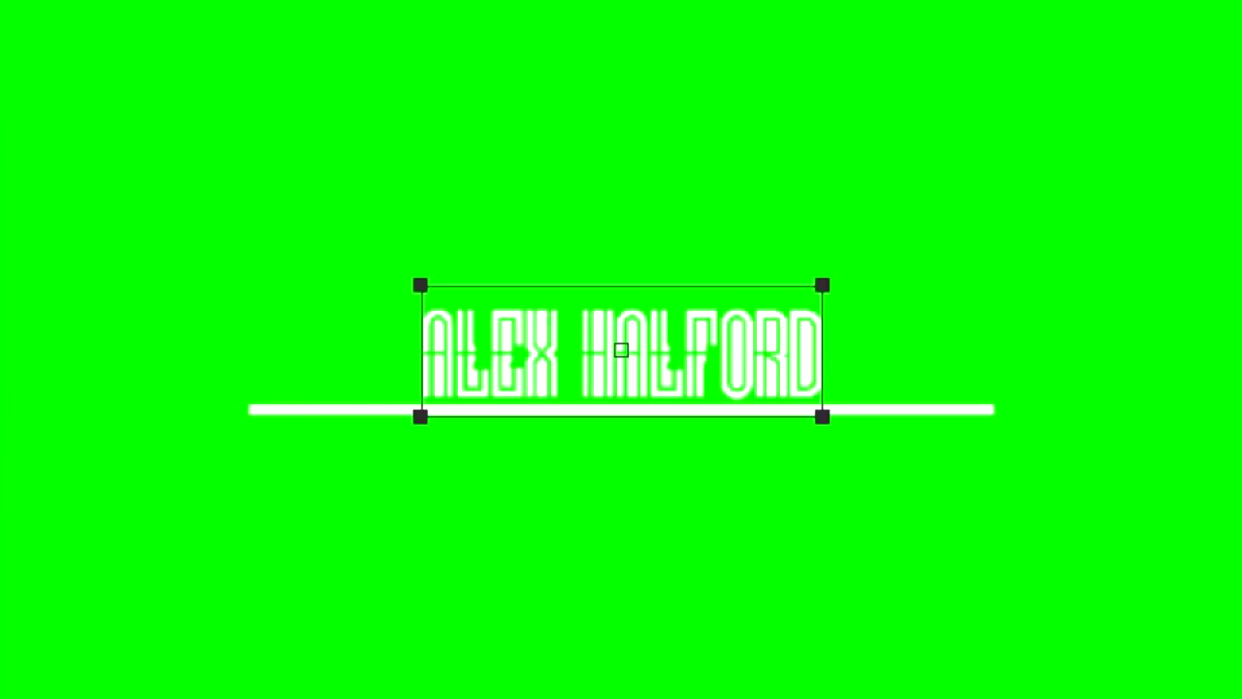
pyautogui.press('Down')
pyautogui.press('Down')
pyautogui.press('Down')
pyautogui.press('Down')
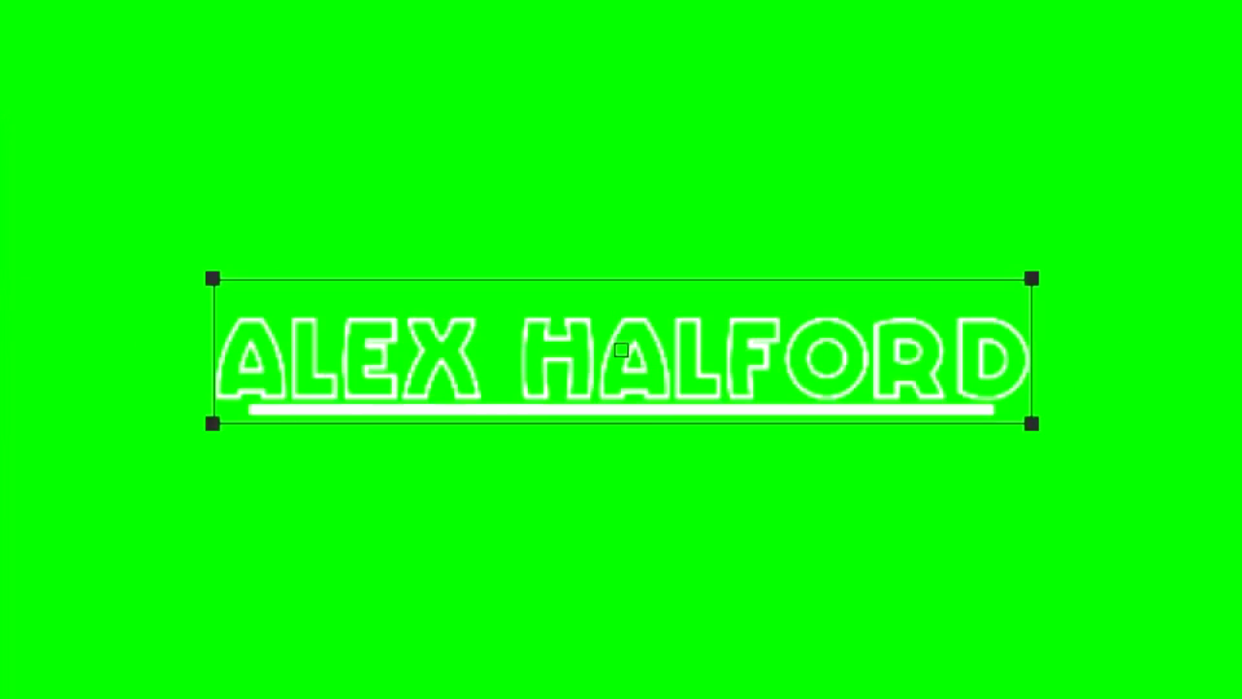
pyautogui.press('Down')
pyautogui.press('Down')
pyautogui.press('Down')
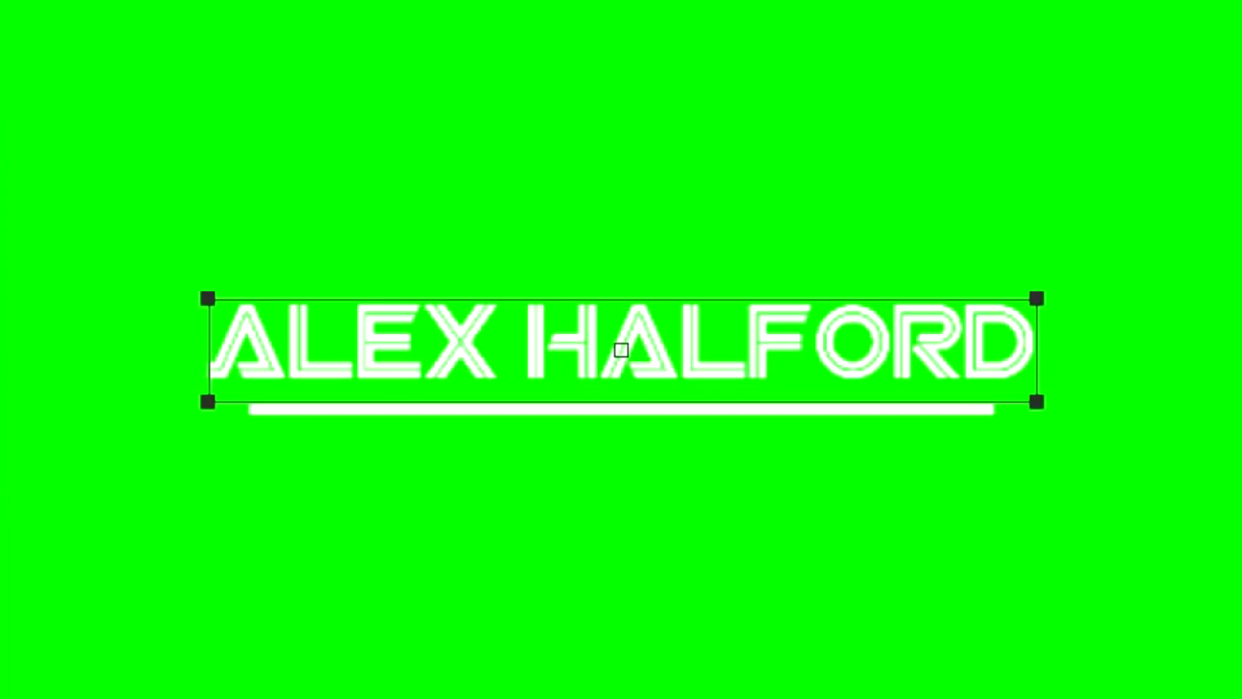
pyautogui.press('Down')
pyautogui.press('Down')
pyautogui.press('Down')
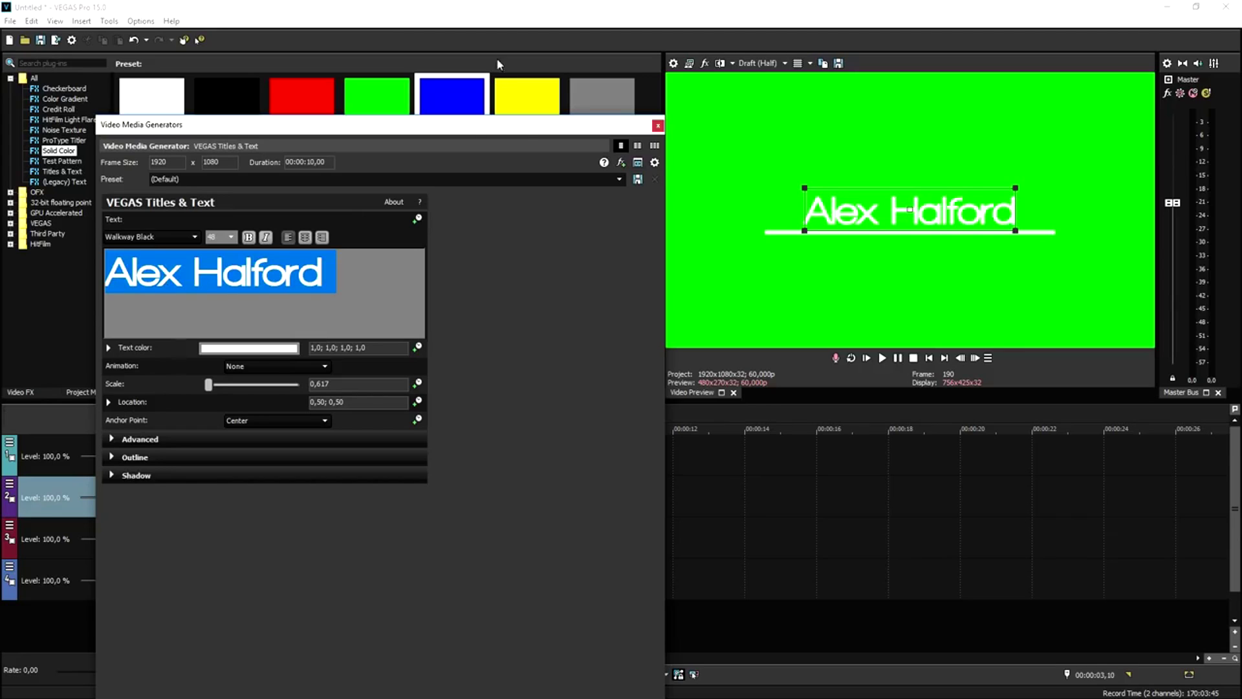
pyautogui.click(657, 126)
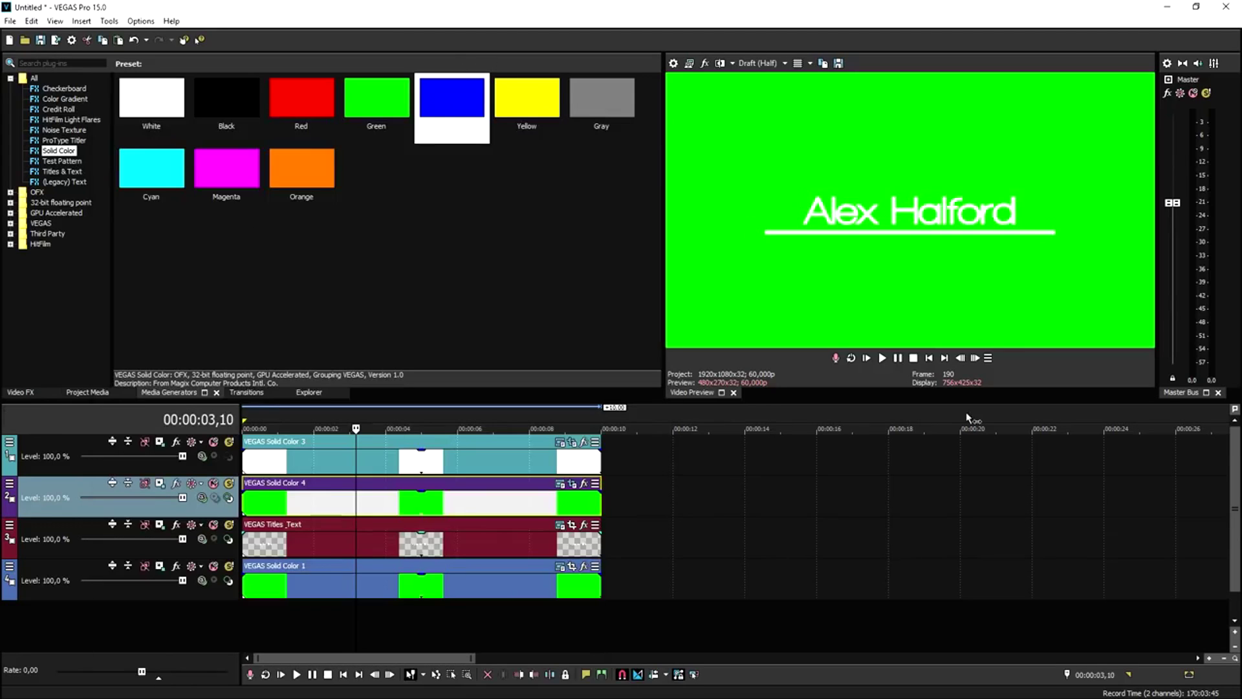
pyautogui.click(929, 358)
pyautogui.press('space')
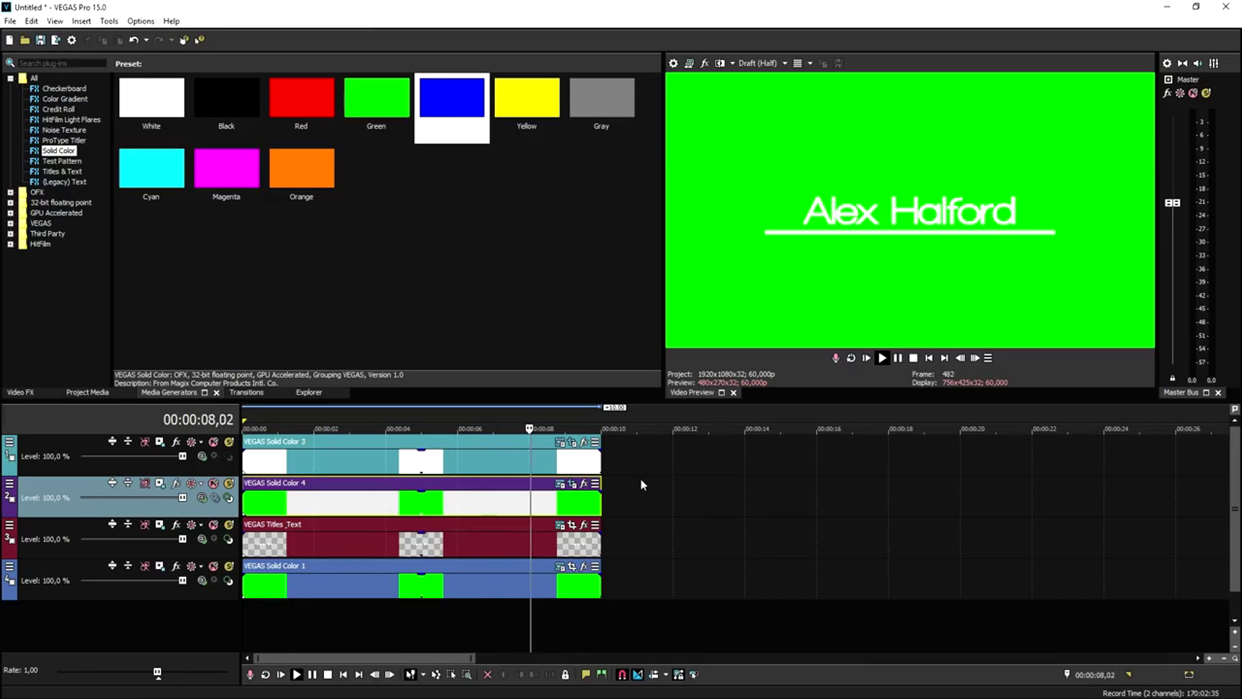
pyautogui.press('space')
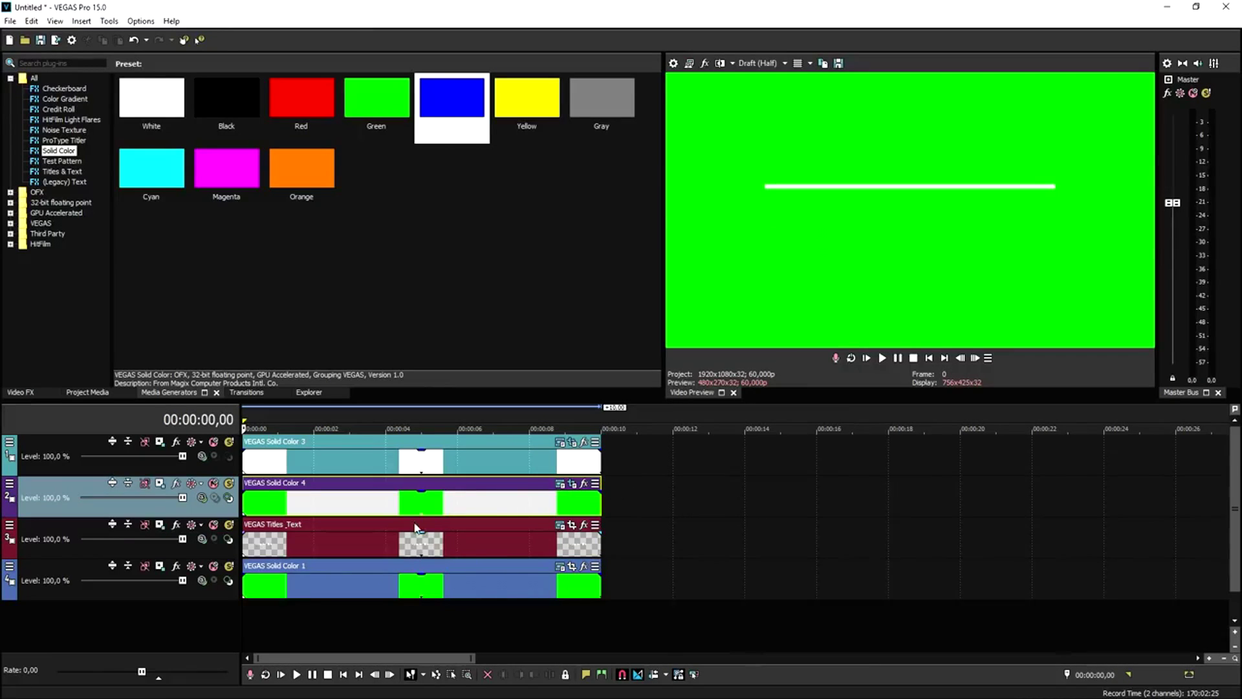
# - Copy the title events on all four tracks and paste them at 00:00:14,49
pyautogui.click(389, 594)
pyautogui.keyDown('ctrl'); pyautogui.click(453, 543); pyautogui.keyUp('ctrl')
pyautogui.keyDown('ctrl'); pyautogui.click(462, 502); pyautogui.keyUp('ctrl')
pyautogui.keyDown('ctrl'); pyautogui.click(480, 463); pyautogui.keyUp('ctrl')
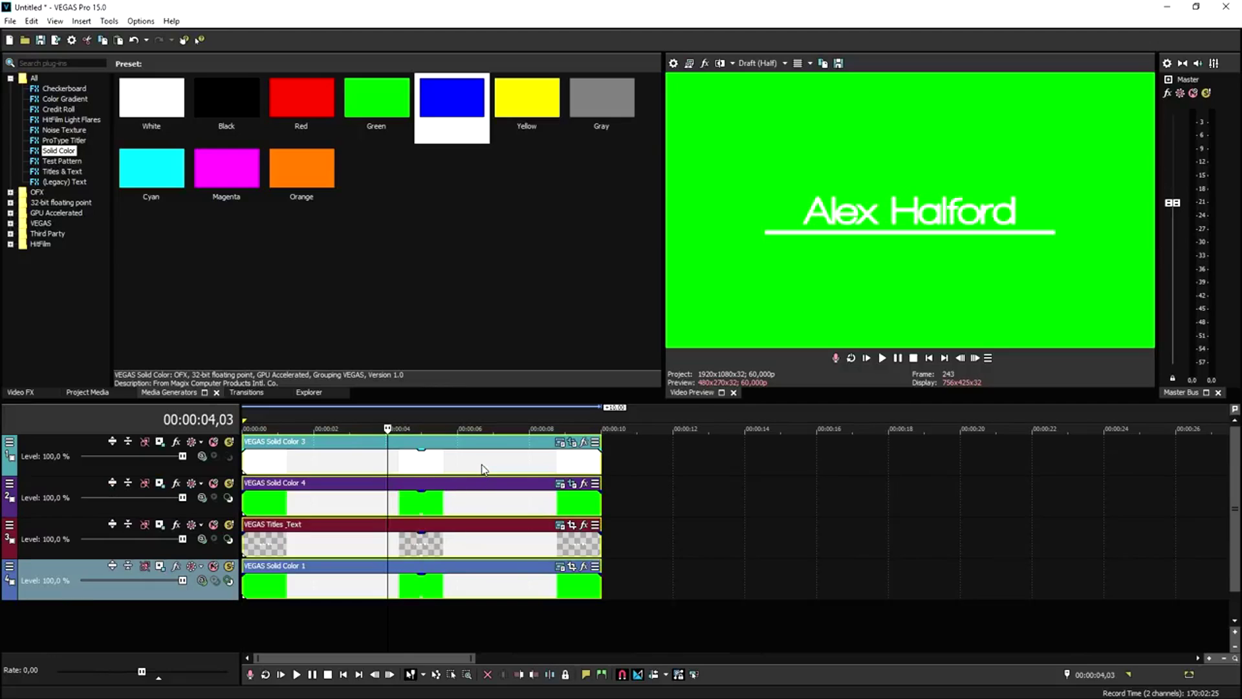
pyautogui.scroll(-3, 625, 480)
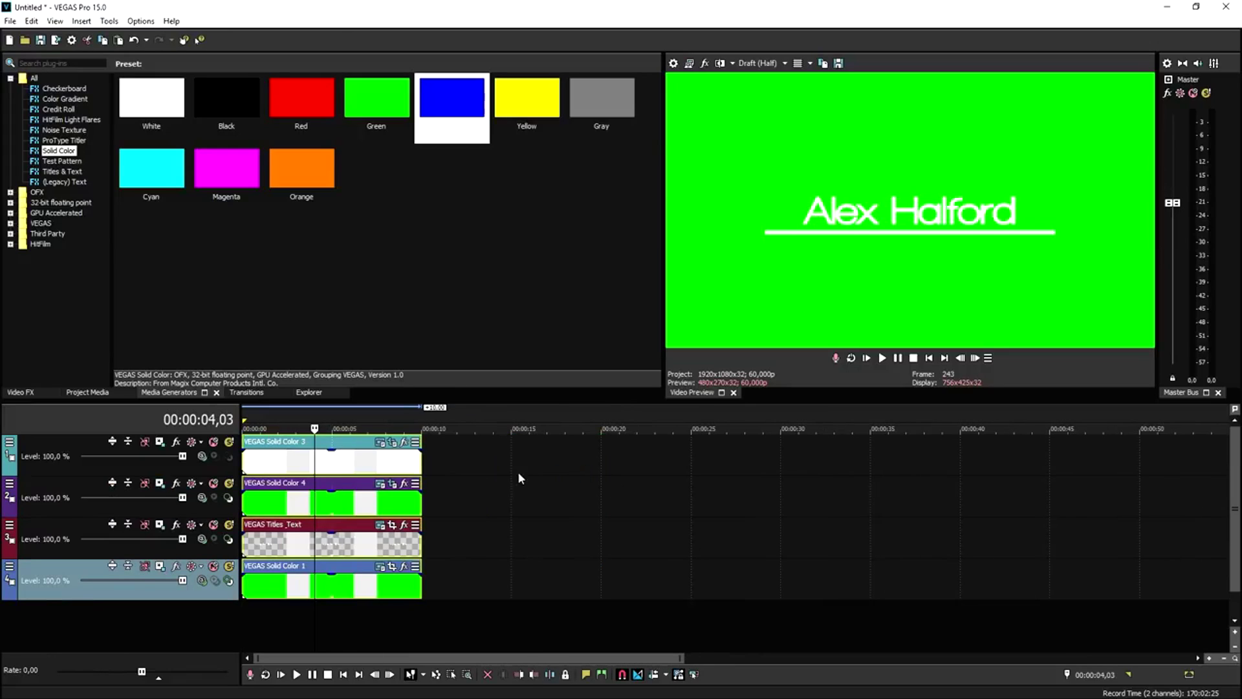
pyautogui.click(507, 447)
pyautogui.hotkey('ctrl', 'b')
pyautogui.press('Return')
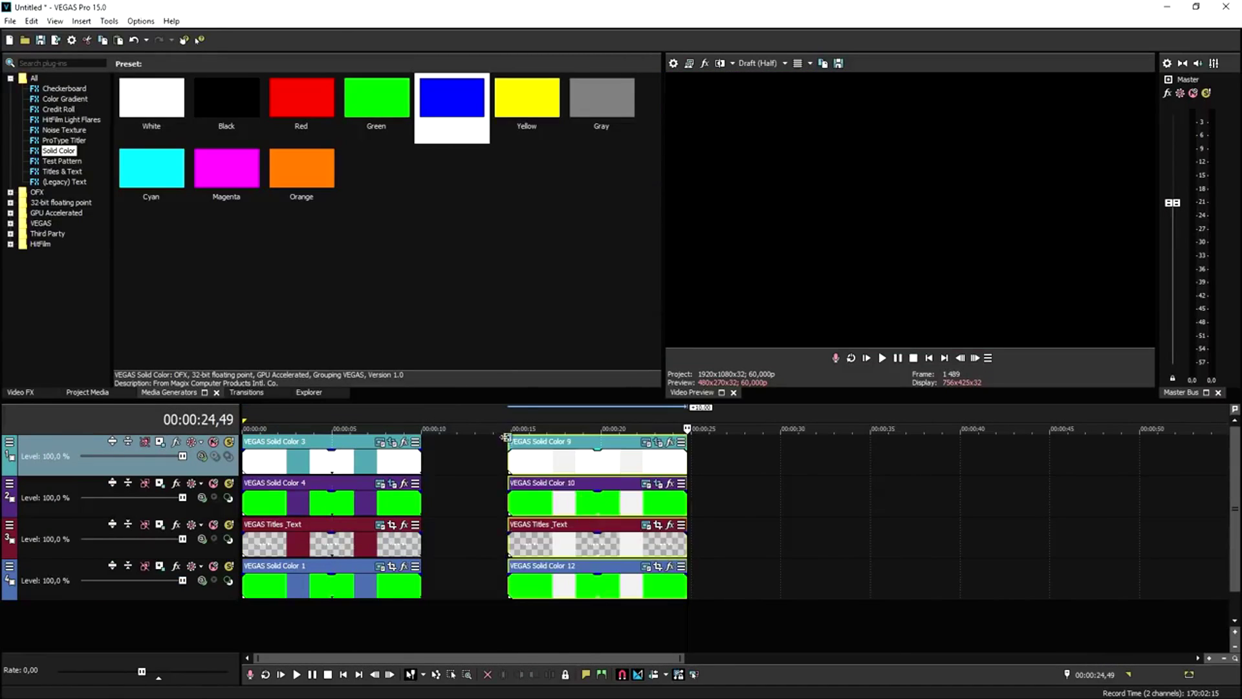
# - Move the pasted copies next to the original and set a loop region over them
pyautogui.moveTo(559, 469); pyautogui.dragTo(516, 468)
pyautogui.click(378, 418)
pyautogui.click(506, 417)
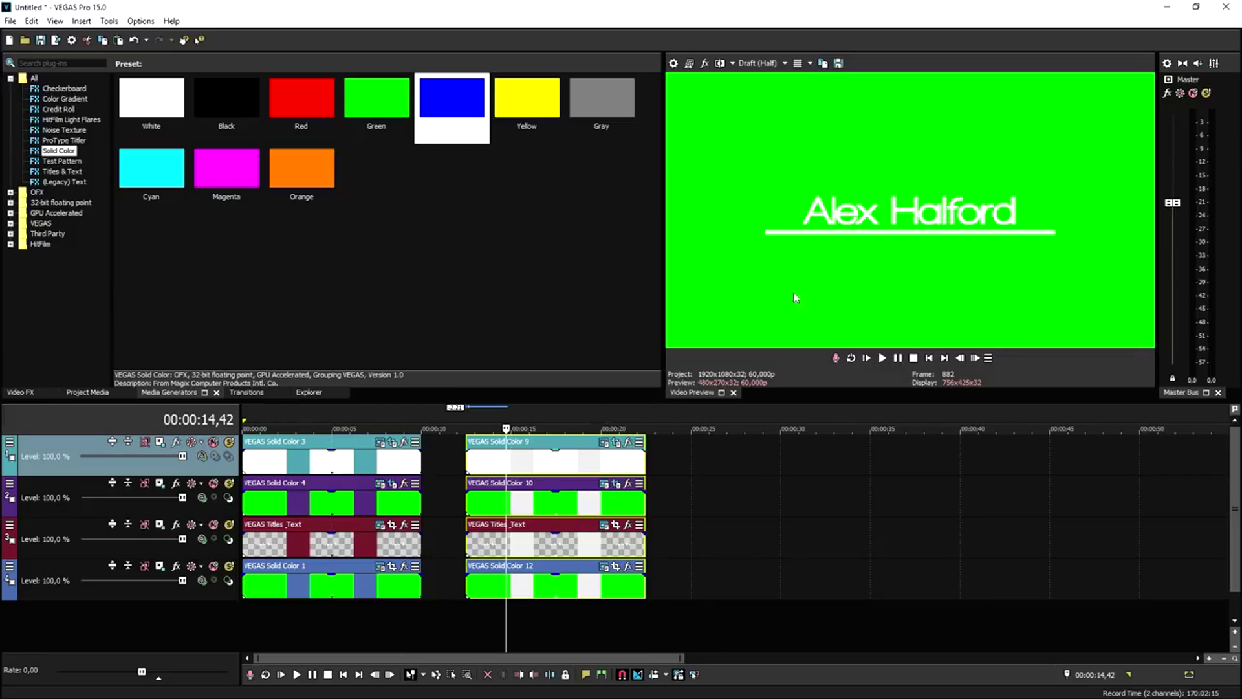
pyautogui.click(534, 465)
pyautogui.moveTo(630, 424); pyautogui.dragTo(476, 425)
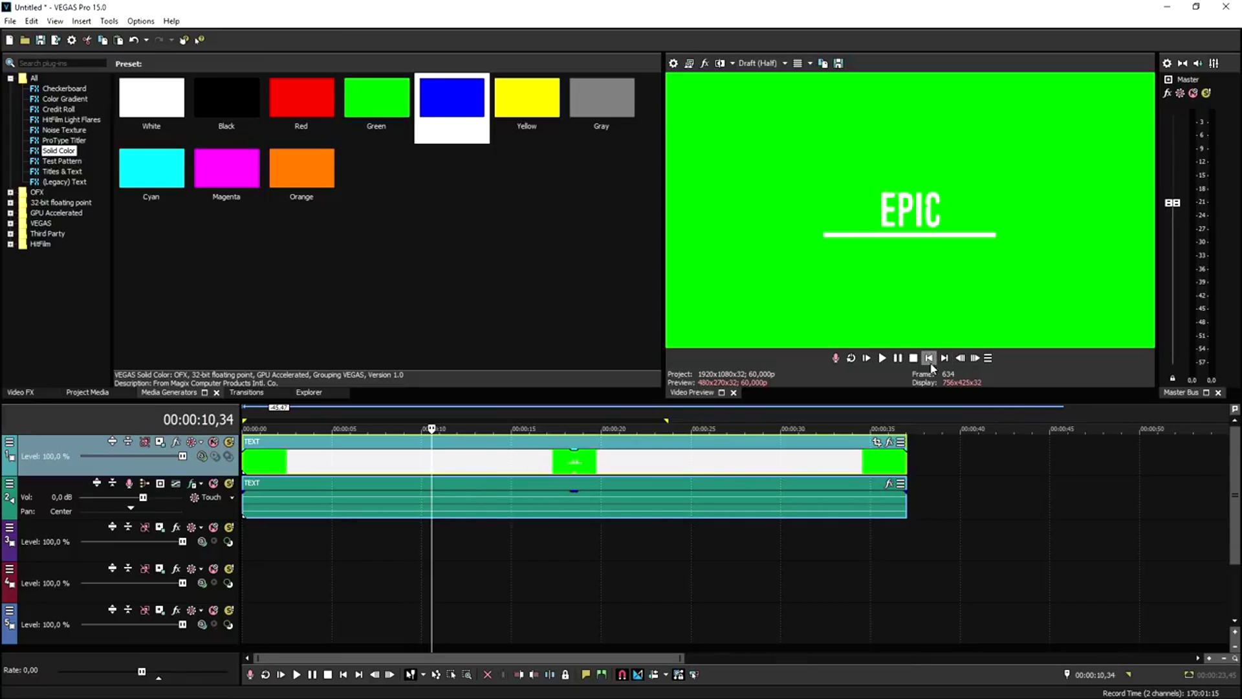
pyautogui.click(929, 358)
pyautogui.press('space')
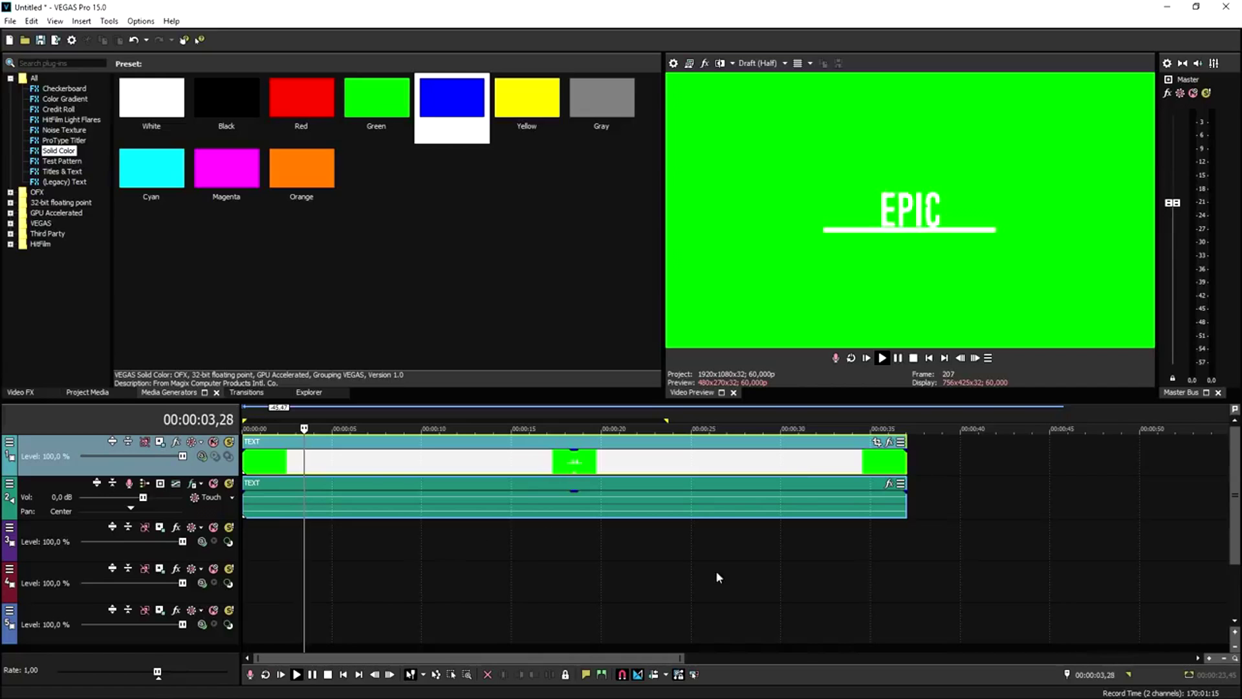
pyautogui.press('space')
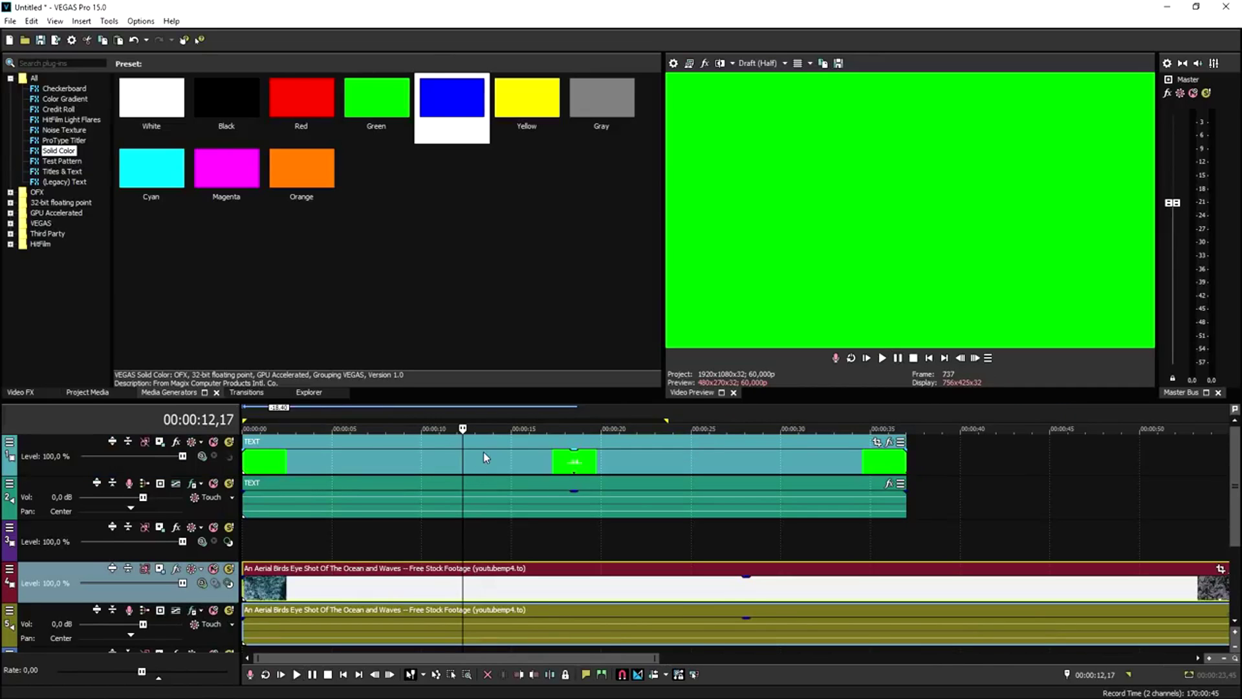
# - Preview the title, then apply the Chroma Keyer (Default) preset to the TEXT event
pyautogui.press('space')
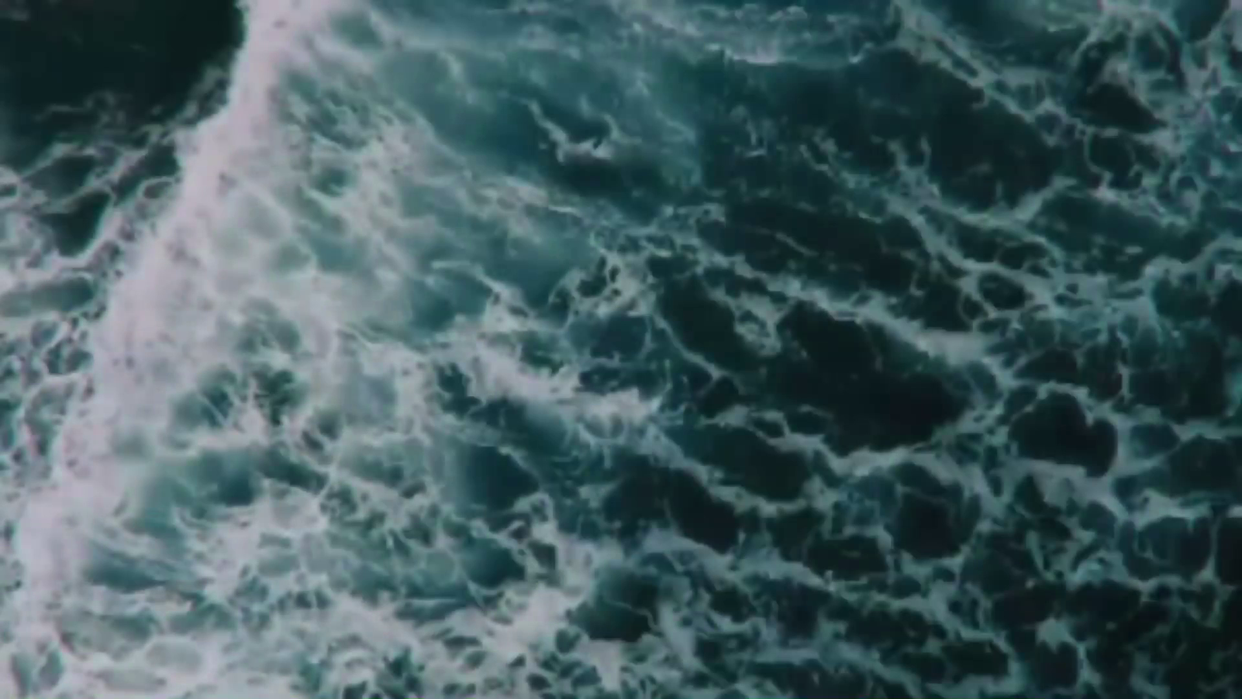
pyautogui.press('space')
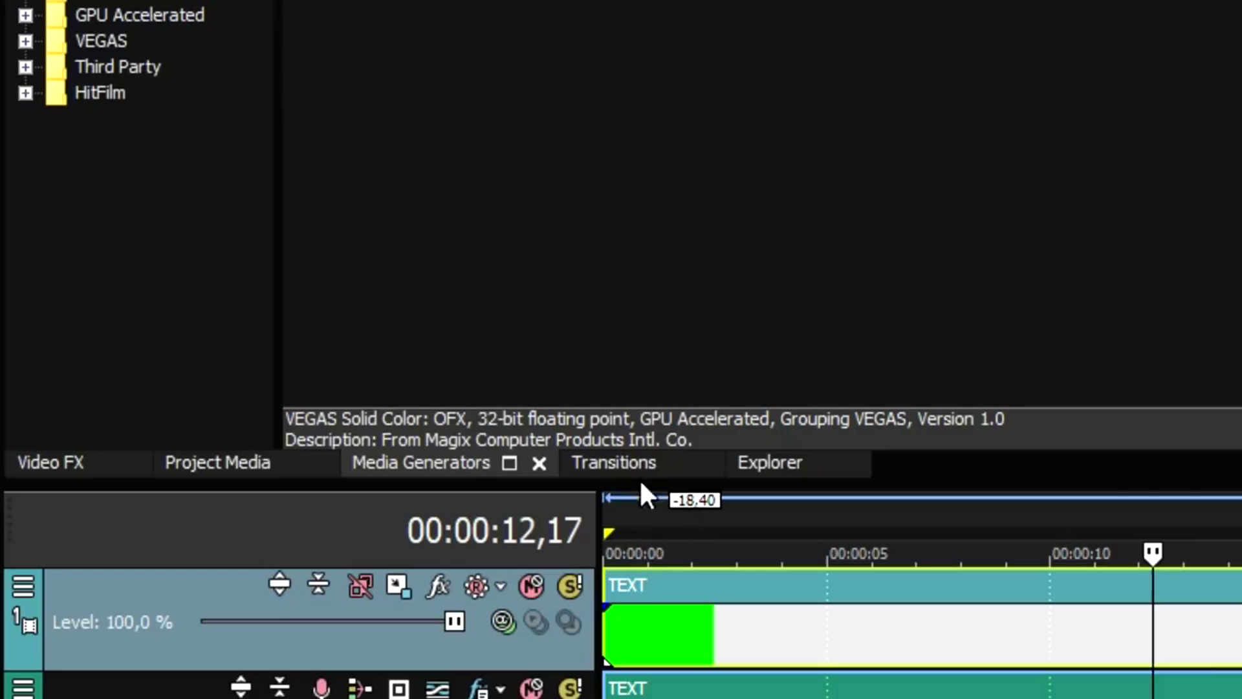
pyautogui.click(48, 471)
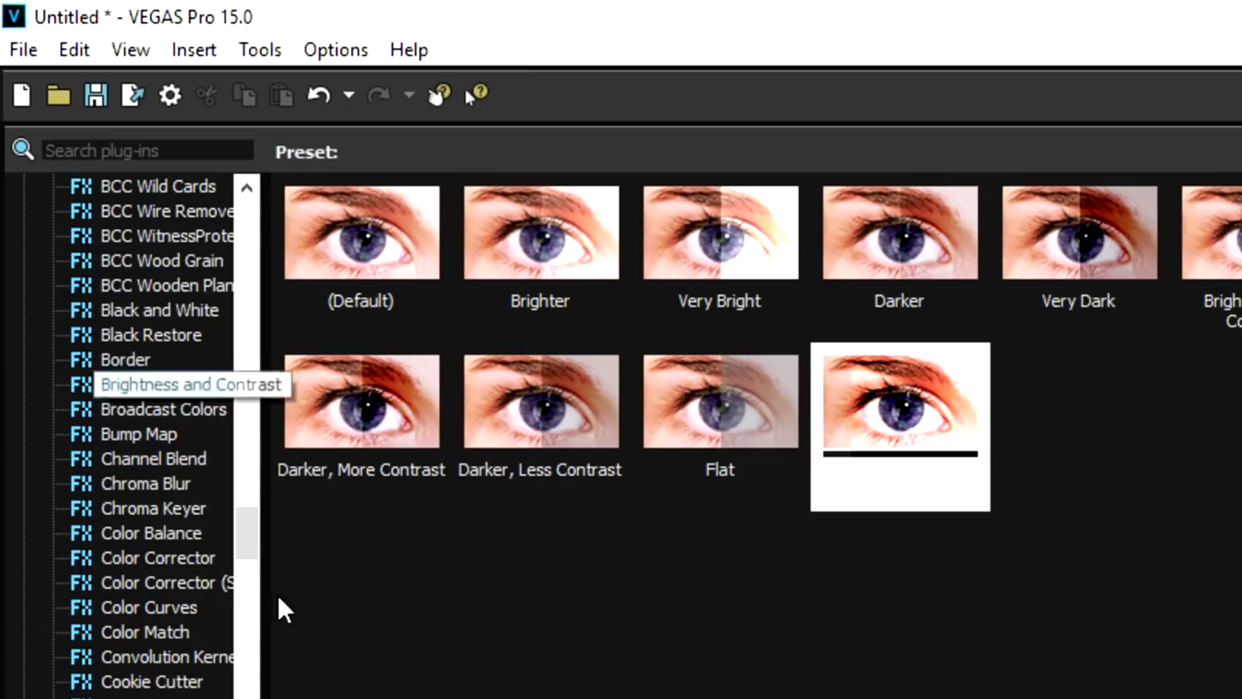
pyautogui.click(150, 511)
pyautogui.moveTo(361, 232); pyautogui.dragTo(567, 370)
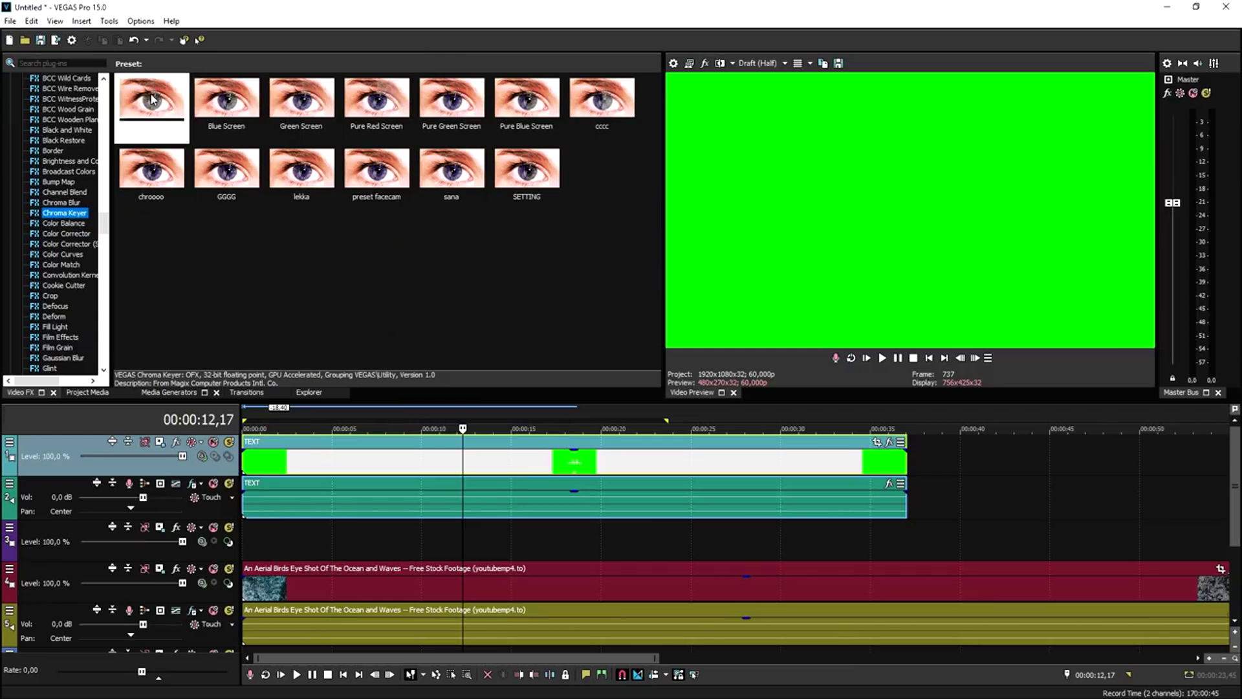
pyautogui.moveTo(516, 462); pyautogui.dragTo(466, 466)
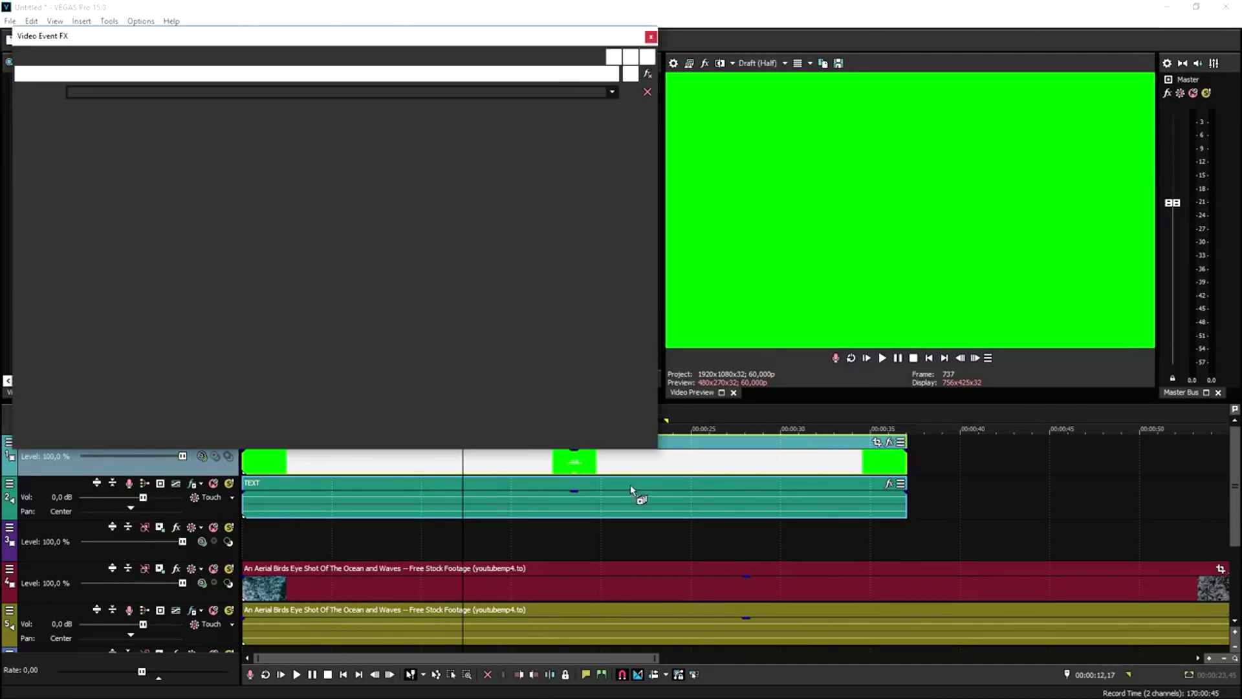
# - Eyedrop the green screen in the preview as the key colour and return to the start
pyautogui.click(339, 318)
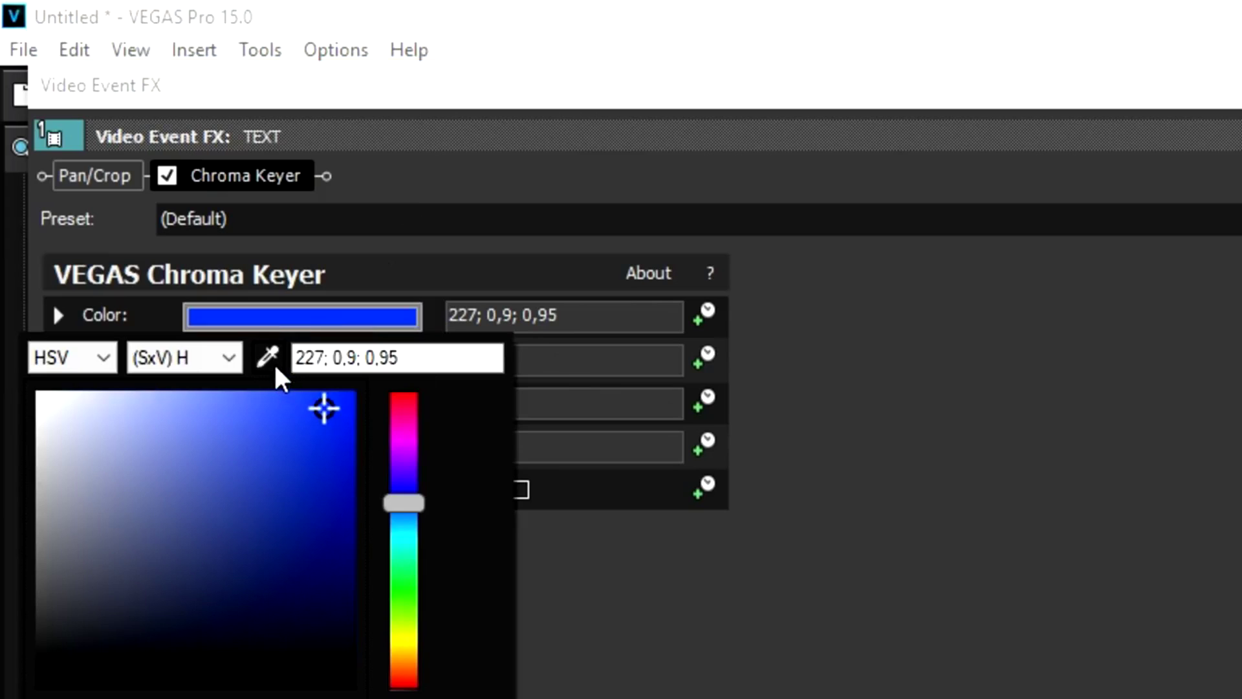
pyautogui.click(270, 355)
pyautogui.click(422, 120)
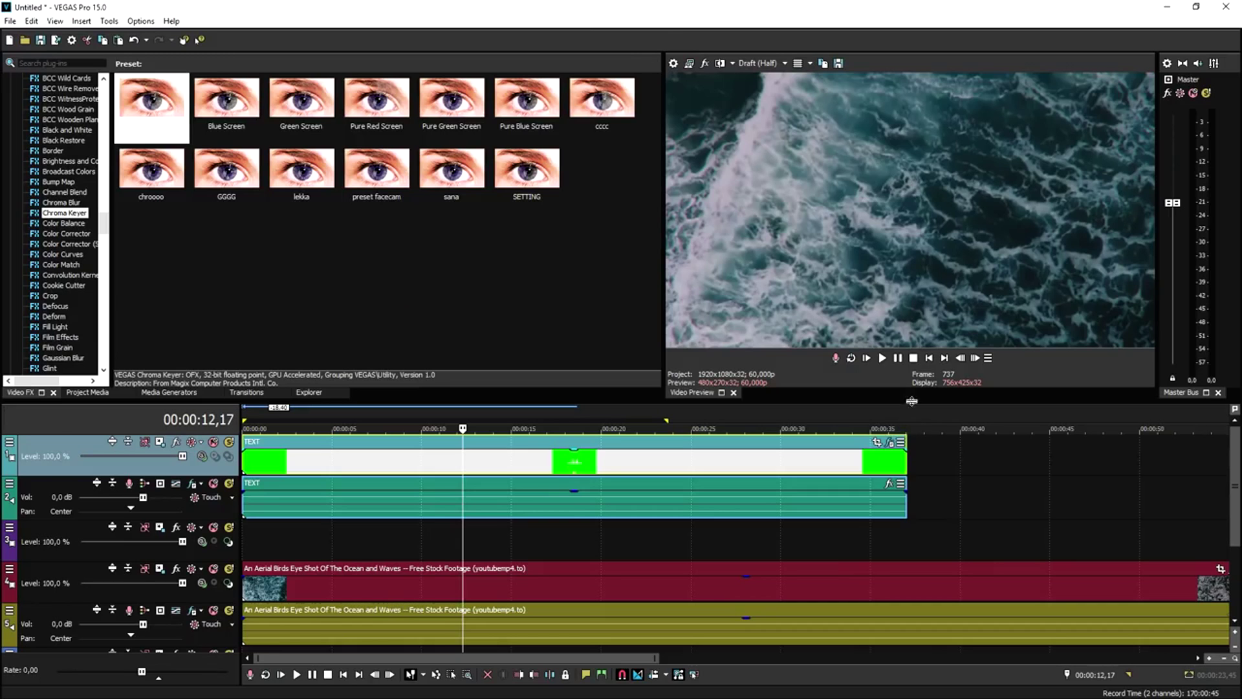
pyautogui.click(920, 365)
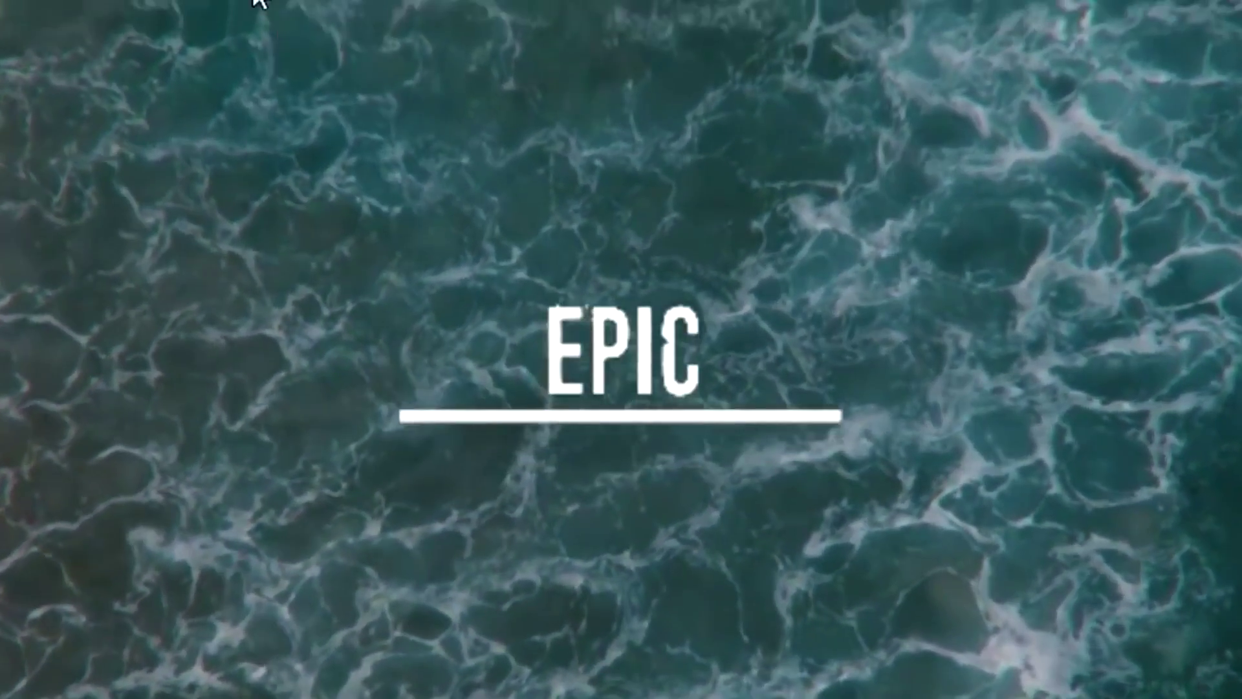
# - Open the Preview Quality dropdown above the Video Preview to choose Good (Half)
pyautogui.click(732, 63)
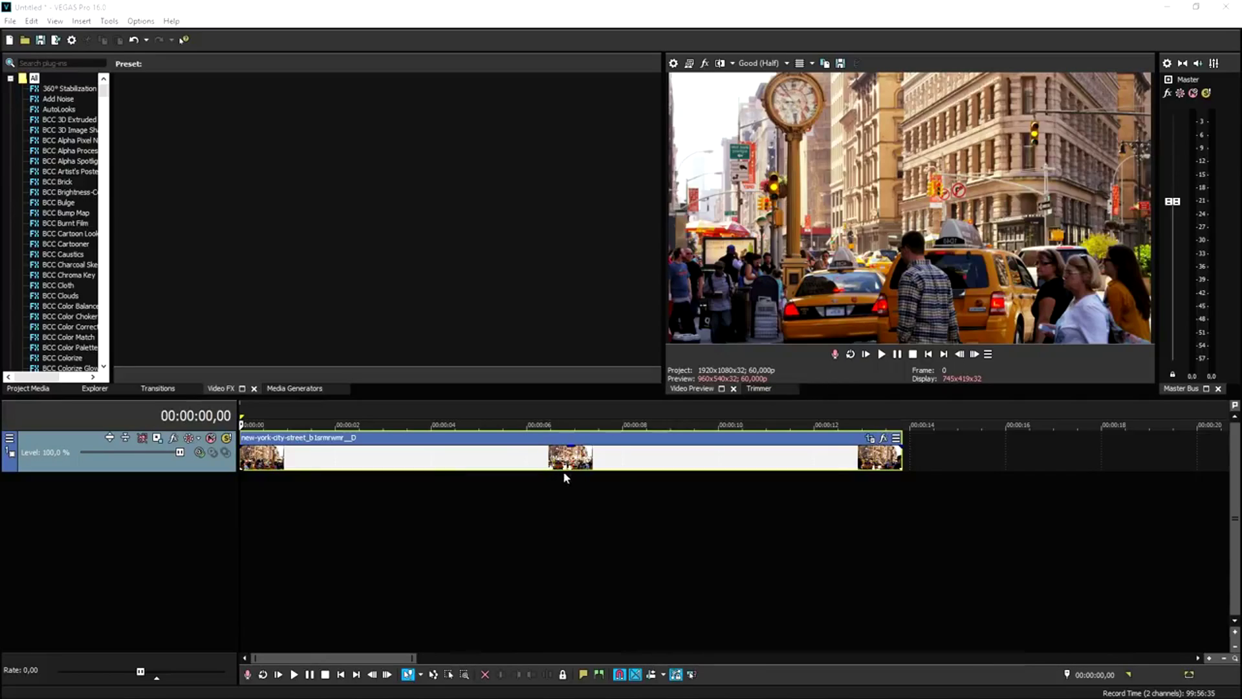
# - Apply the LUT Filter to the New York street clip and choose the Orange & Teal preset
pyautogui.scroll(-4, 534, 469)
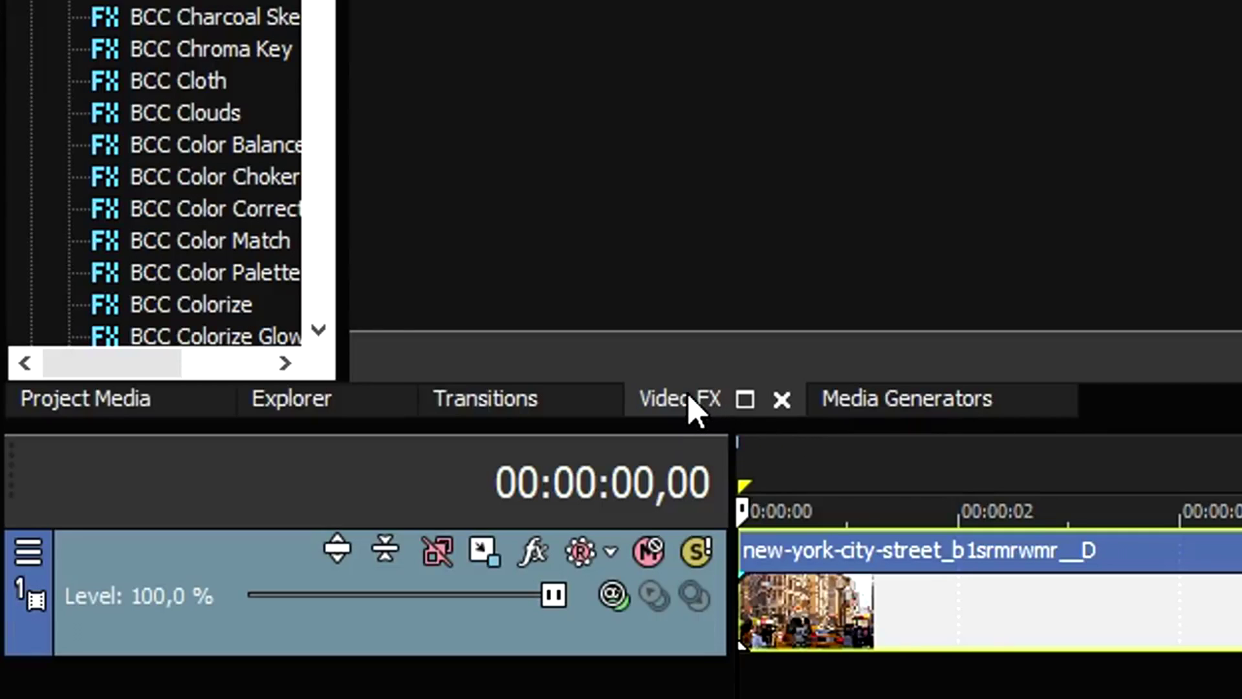
pyautogui.scroll(-10, 231, 61)
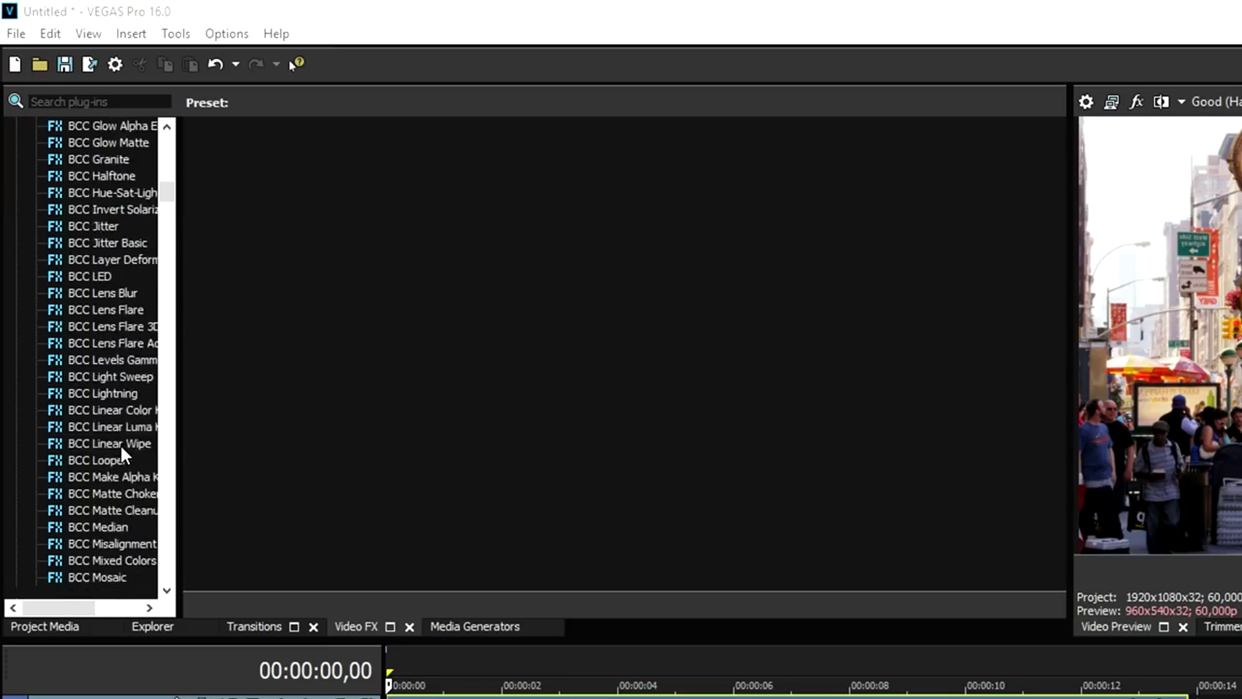
pyautogui.scroll(-4, 120, 444)
pyautogui.scroll(-20, 111, 456)
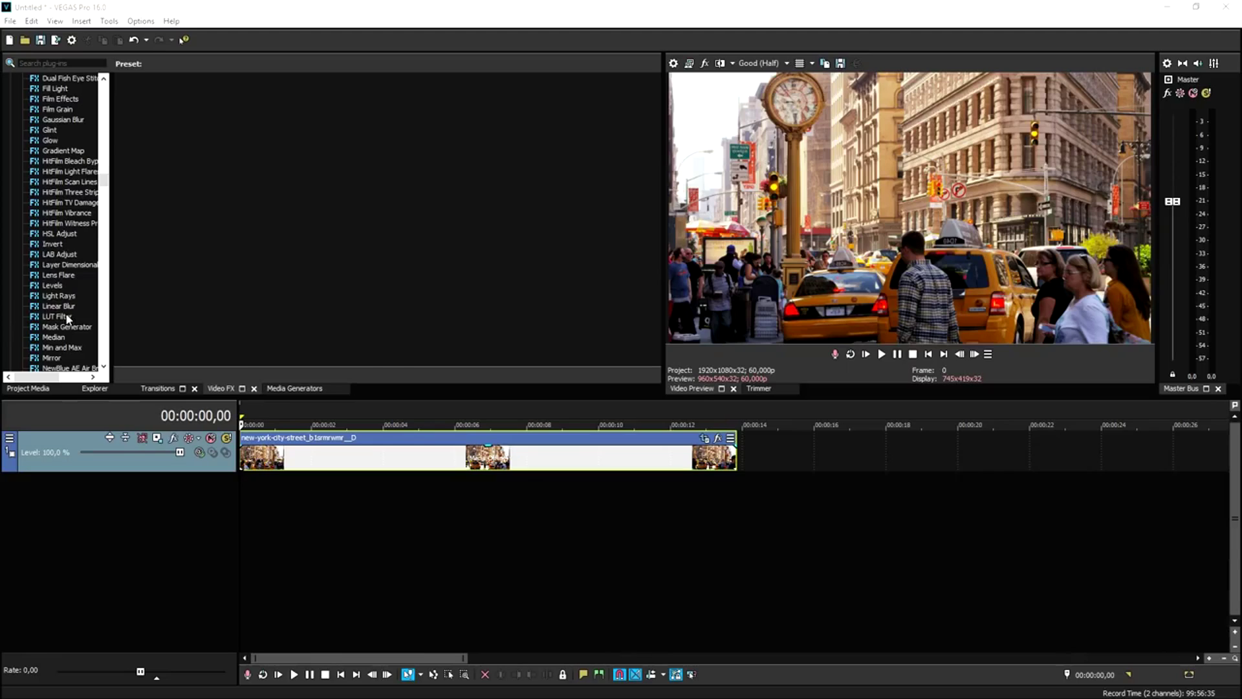
pyautogui.click(68, 317)
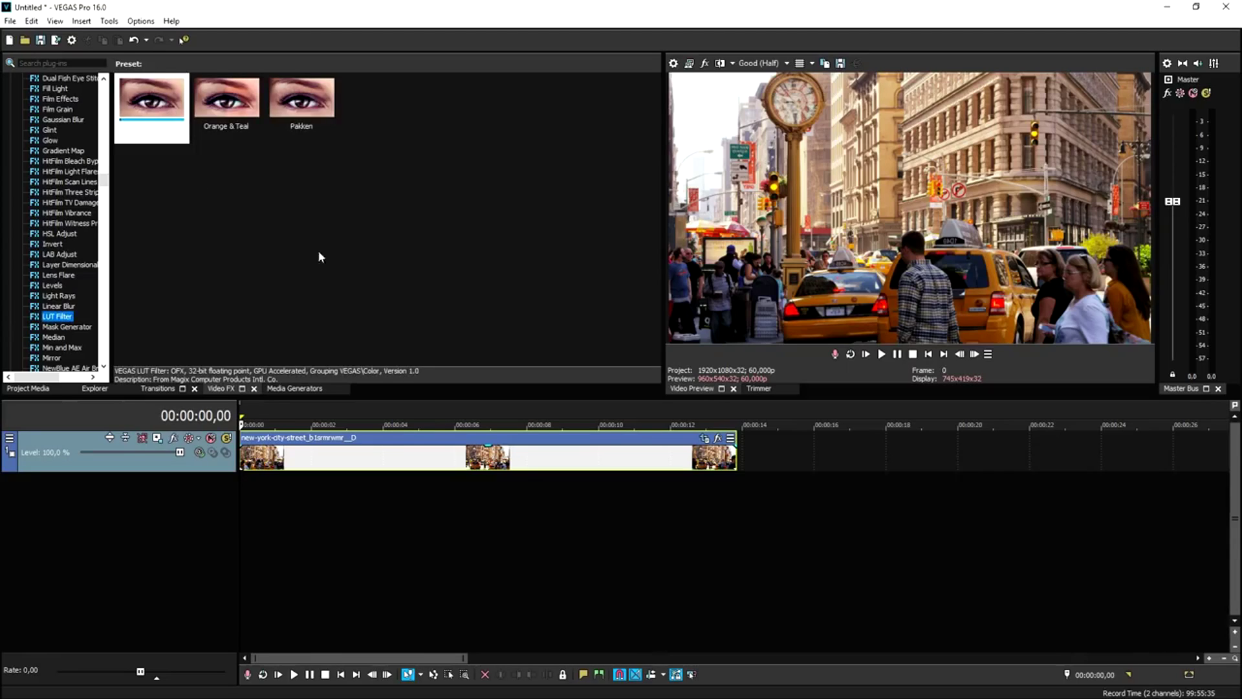
pyautogui.moveTo(151, 100); pyautogui.dragTo(379, 461)
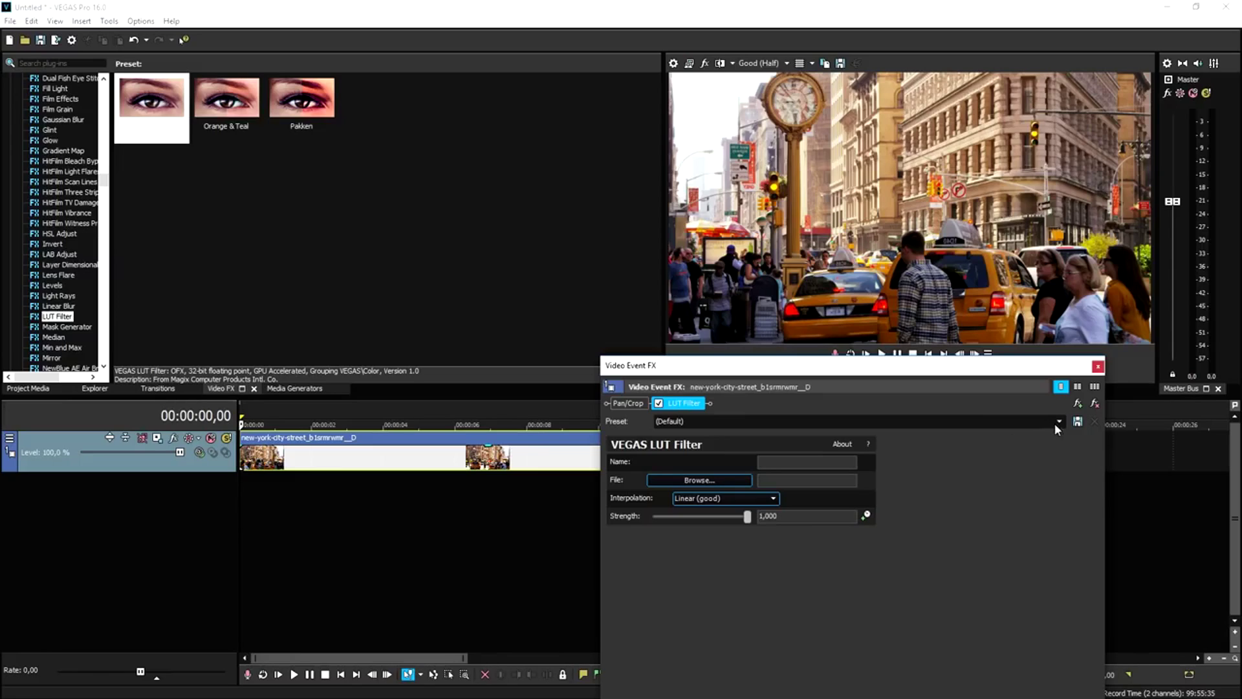
pyautogui.click(1056, 424)
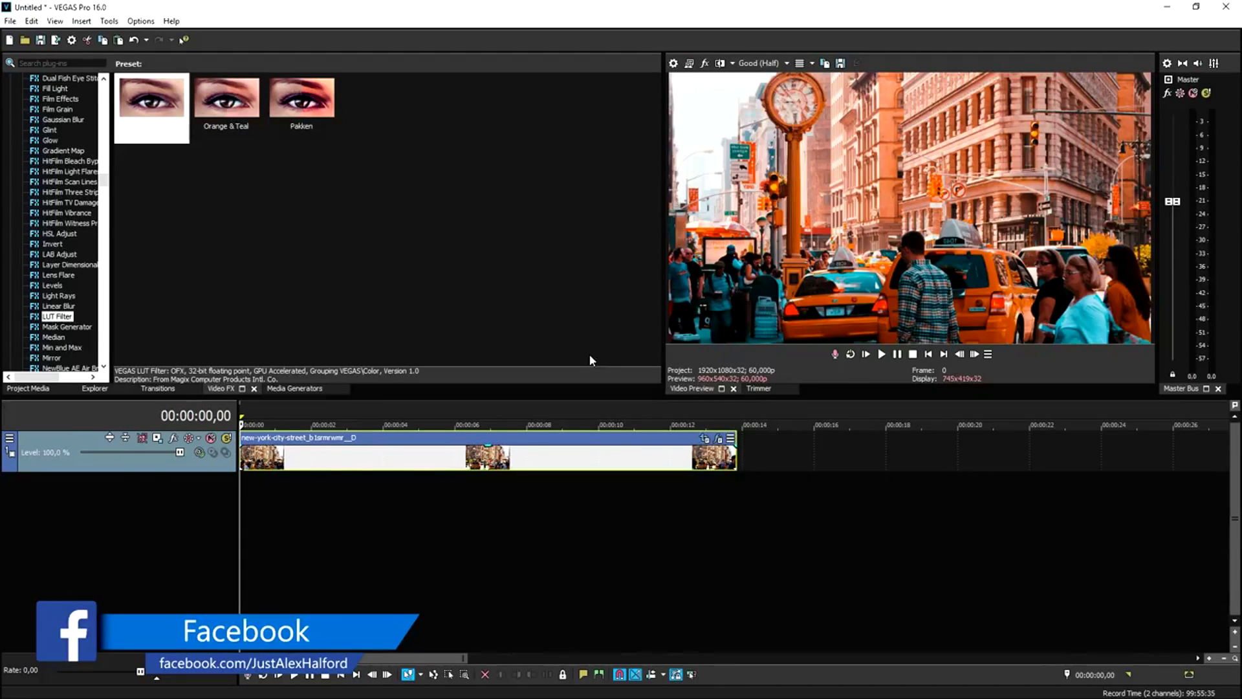
# - Undo the Orange & Teal grade and park the playhead at 00:00:07,54
pyautogui.hotkey('ctrl', 'z')
pyautogui.click(285, 388)
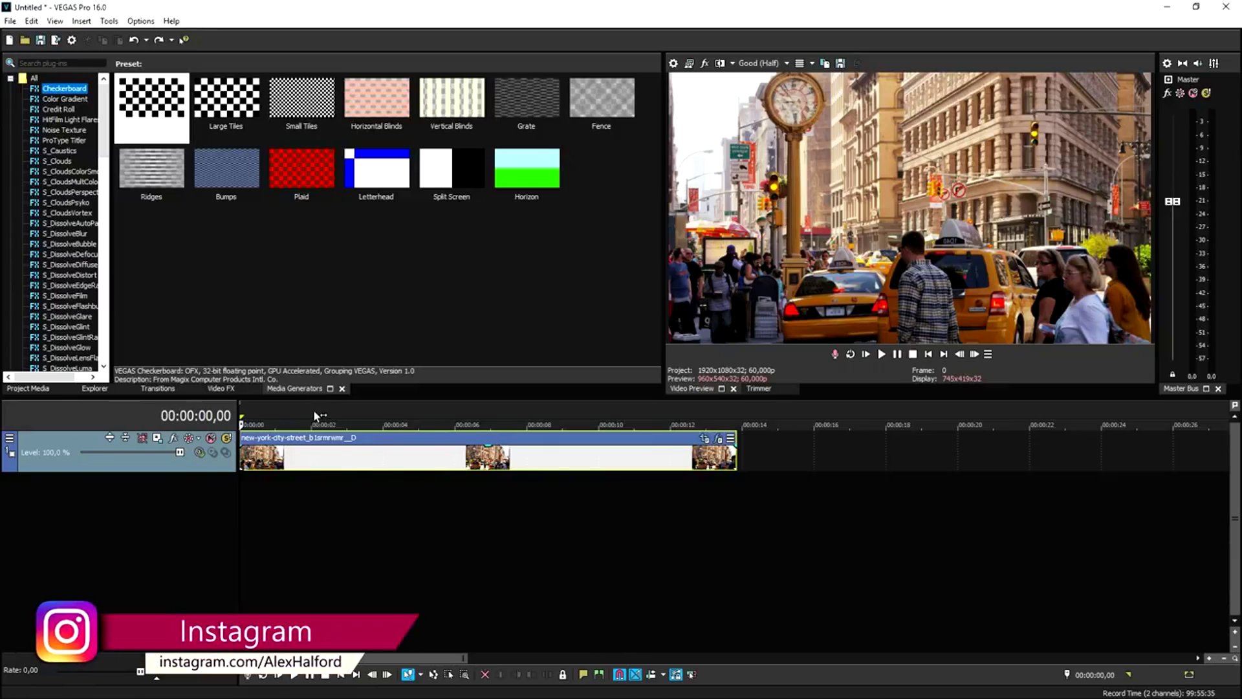
pyautogui.click(379, 453)
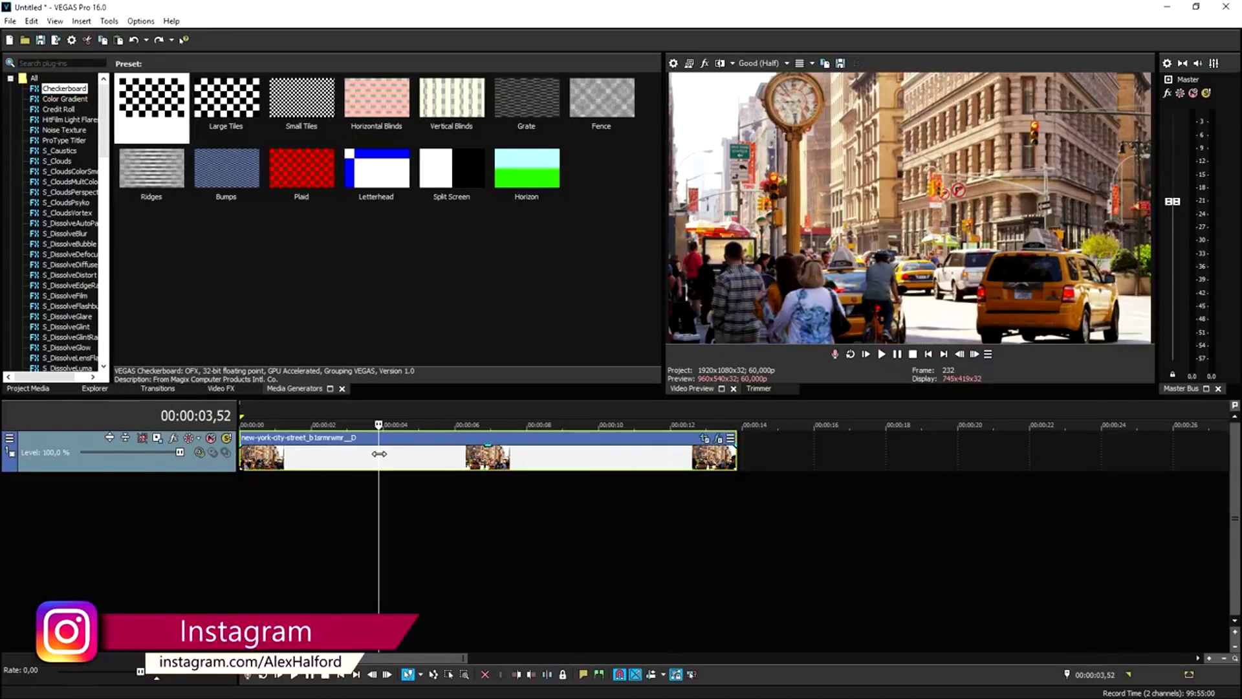
pyautogui.scroll(-2, 412, 455)
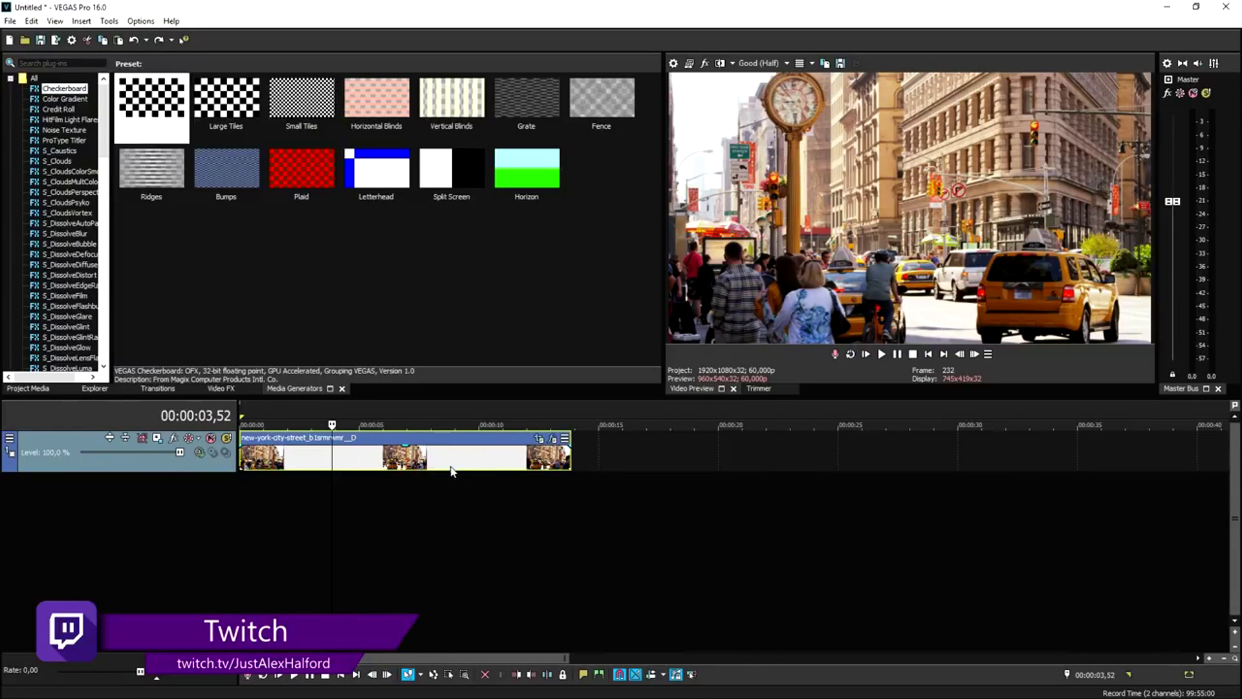
pyautogui.click(380, 456)
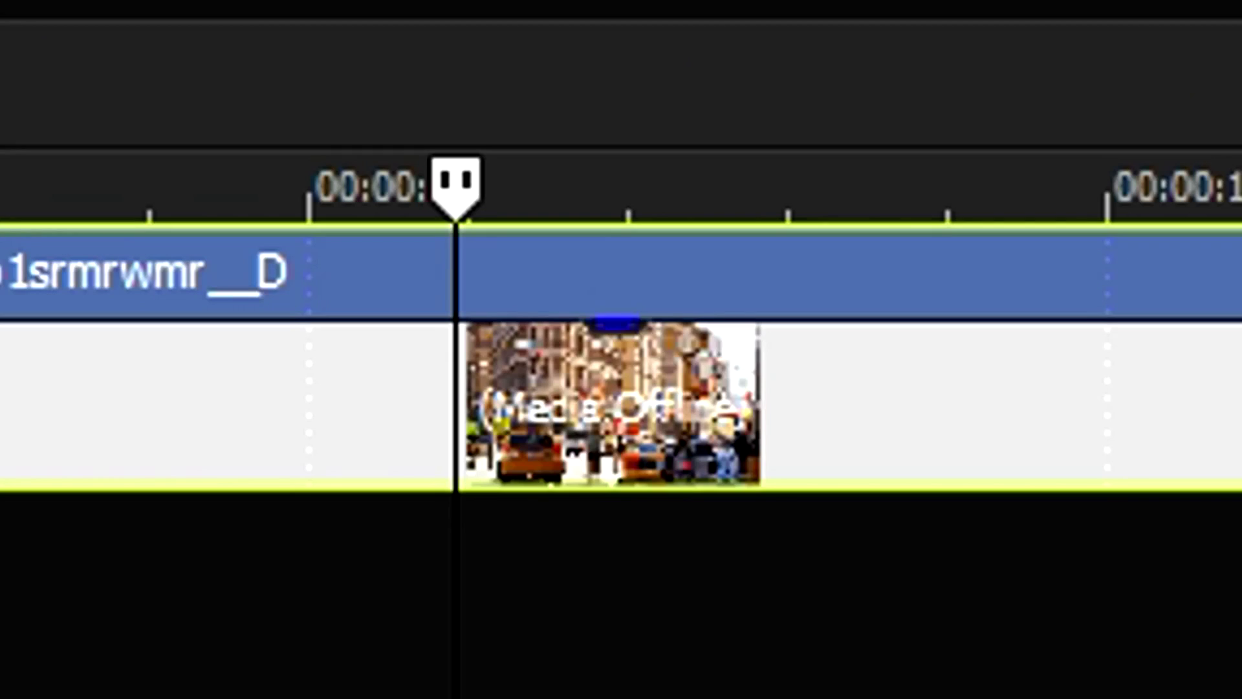
pyautogui.click(621, 66)
pyautogui.click(773, 89)
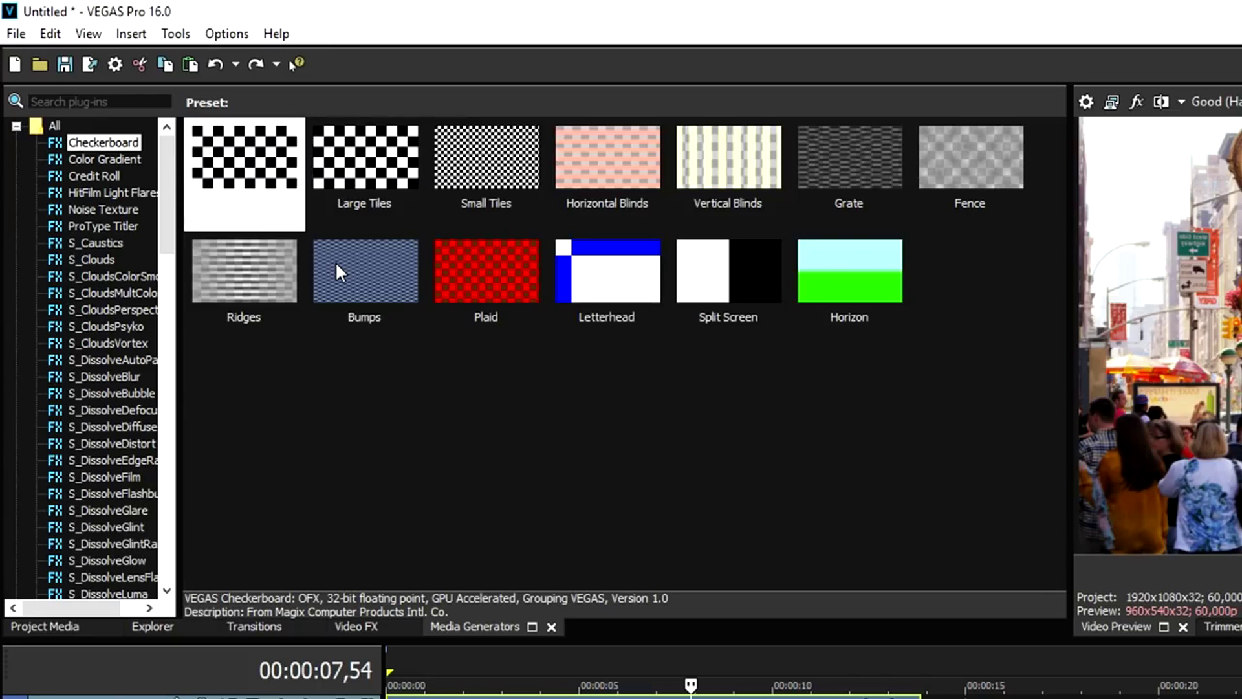
# - Open the Film Looks extension from View > Extensions and switch to Film Looks Vol.1
pyautogui.click(88, 34)
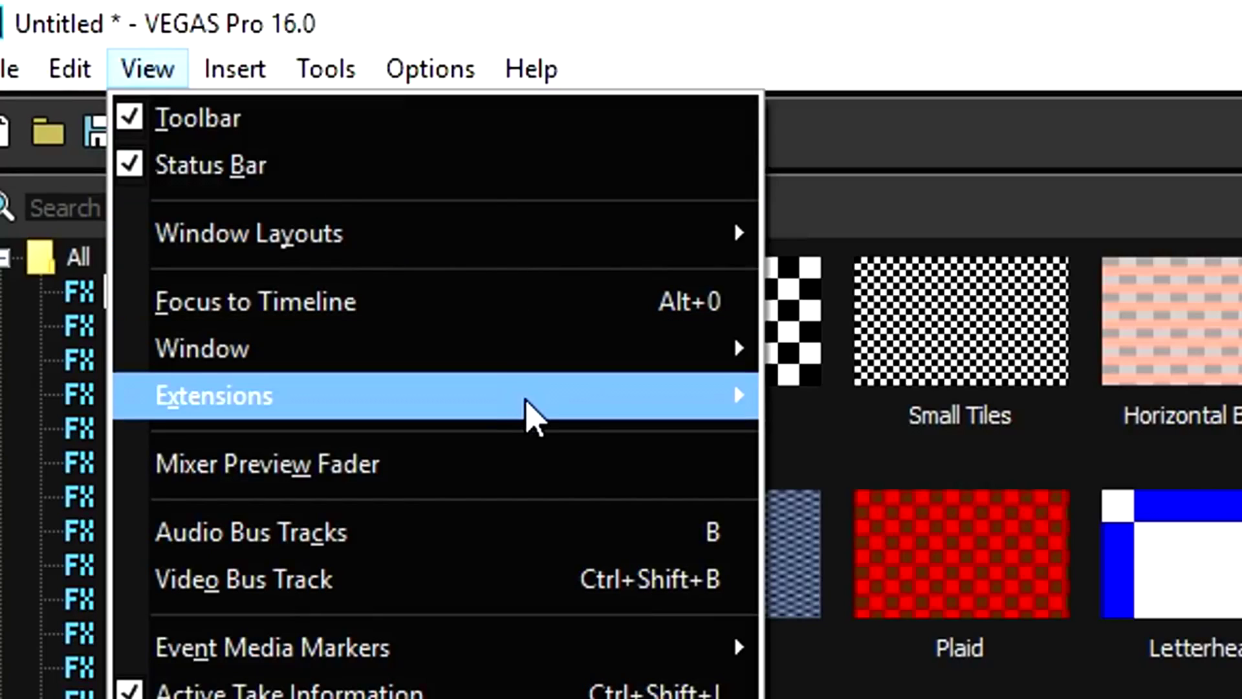
pyautogui.moveTo(534, 417)
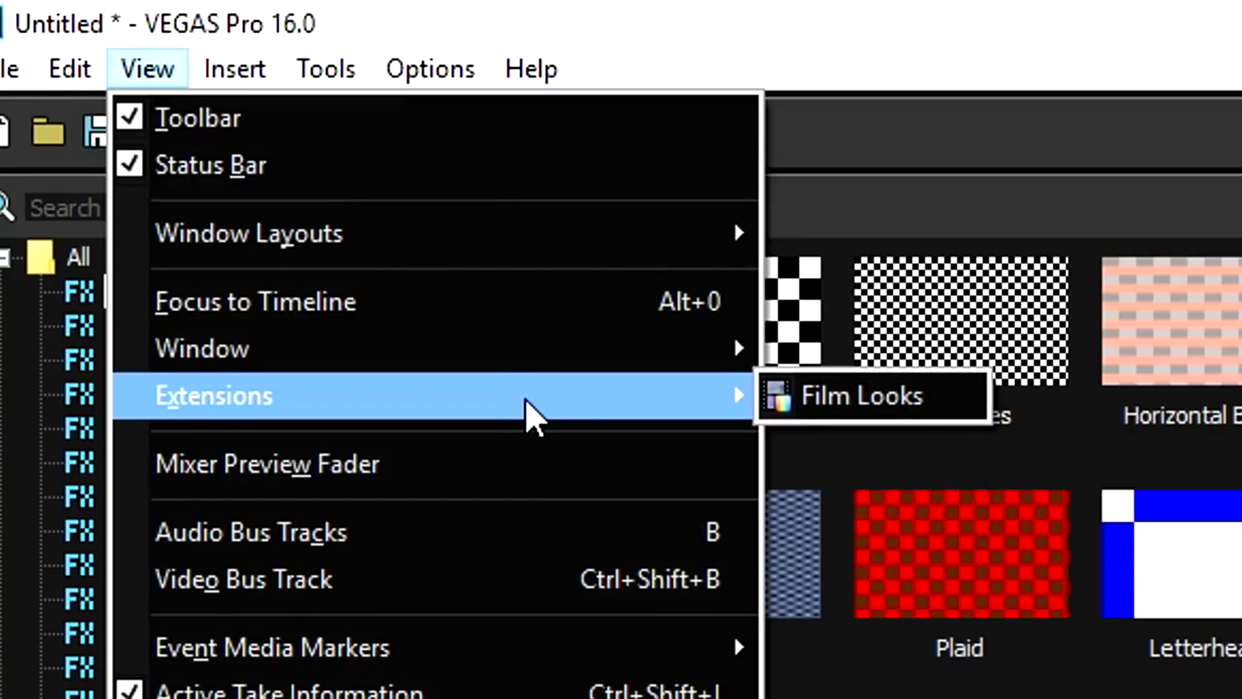
pyautogui.click(907, 416)
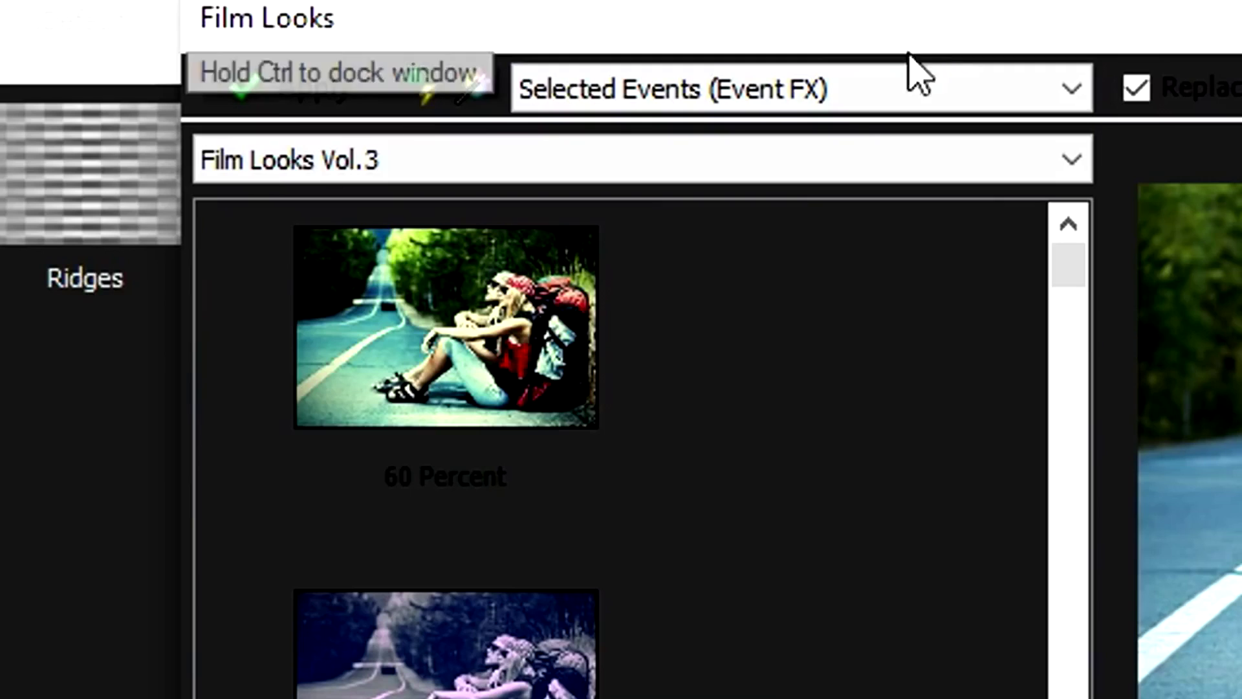
pyautogui.click(557, 176)
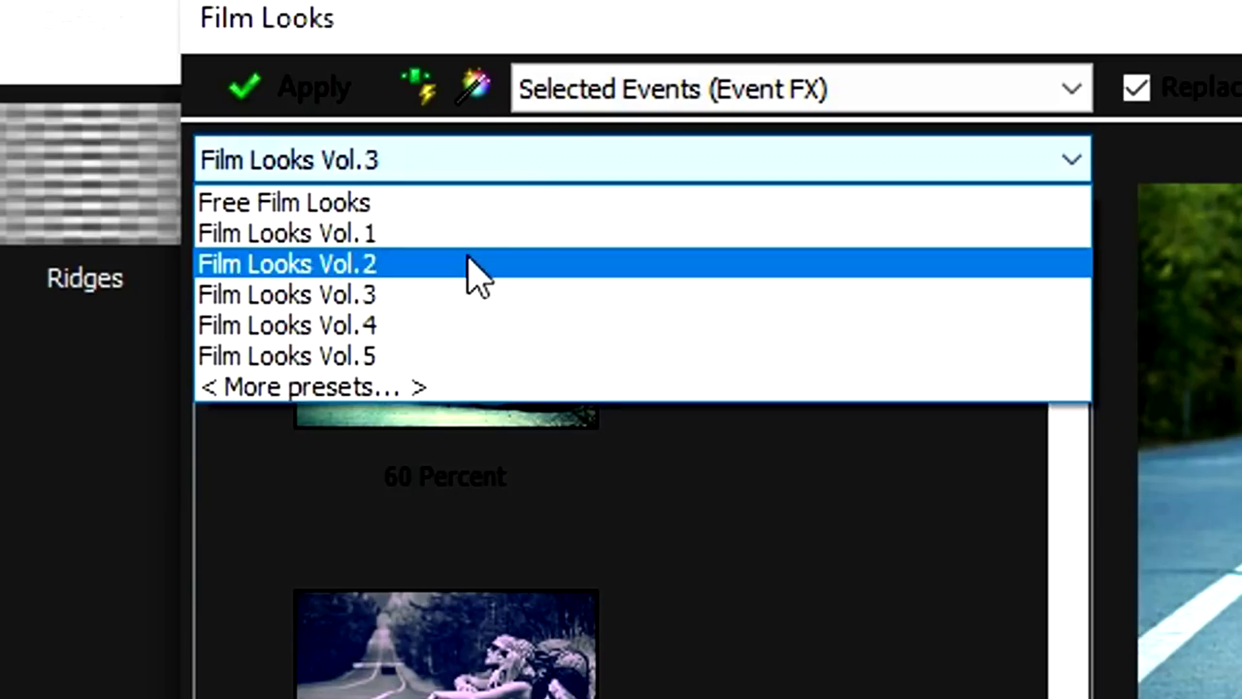
pyautogui.click(430, 241)
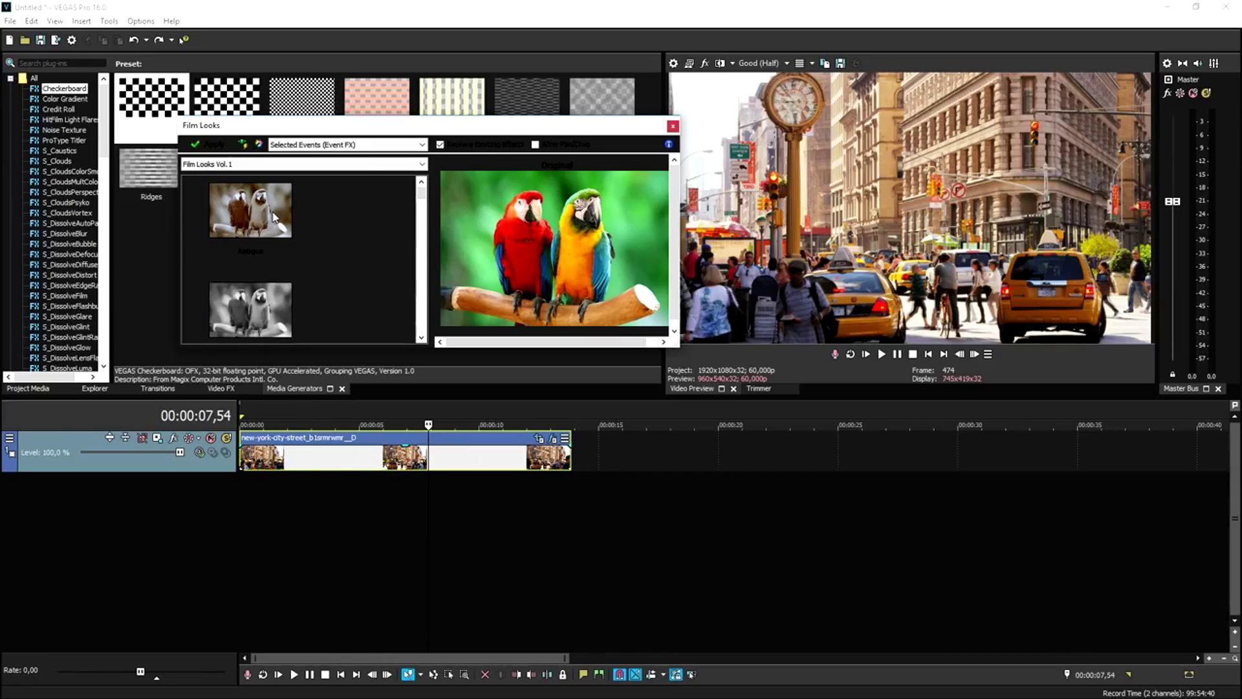
# - Preview B&W Diffuse, apply Bleach Bypass, preview Cinematic Wash, then undo the last look
pyautogui.scroll(-1, 461, 326)
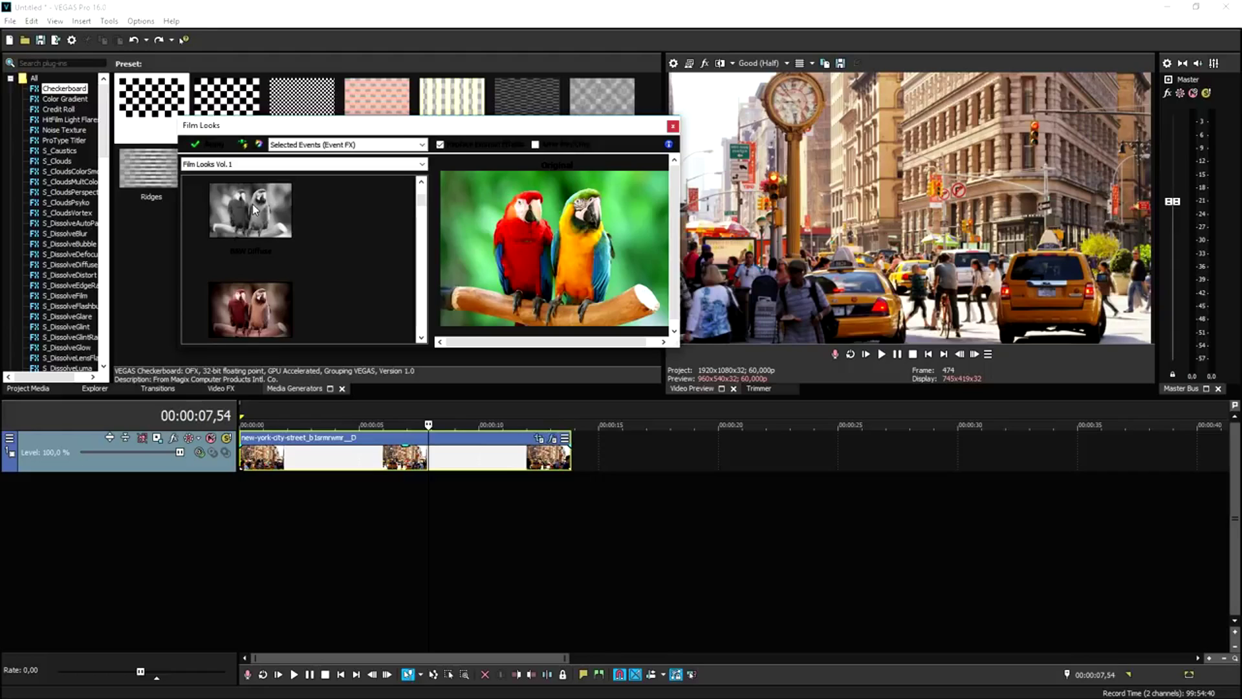
pyautogui.click(252, 203)
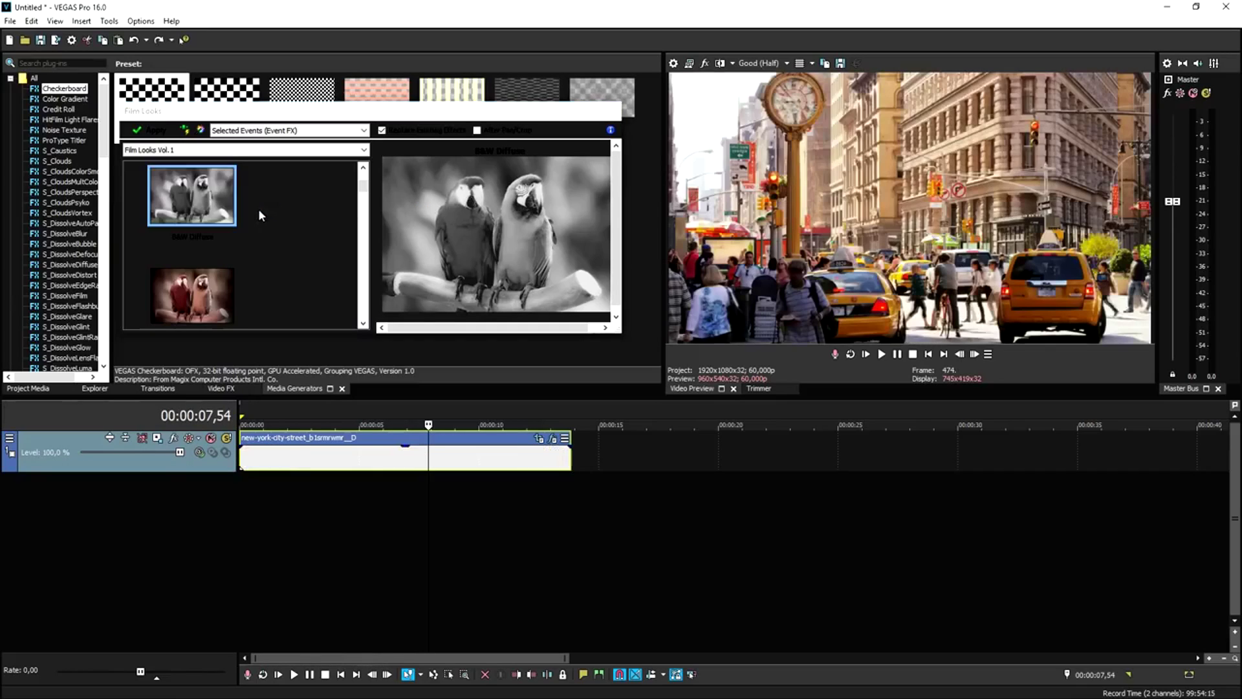
pyautogui.scroll(-1, 235, 213)
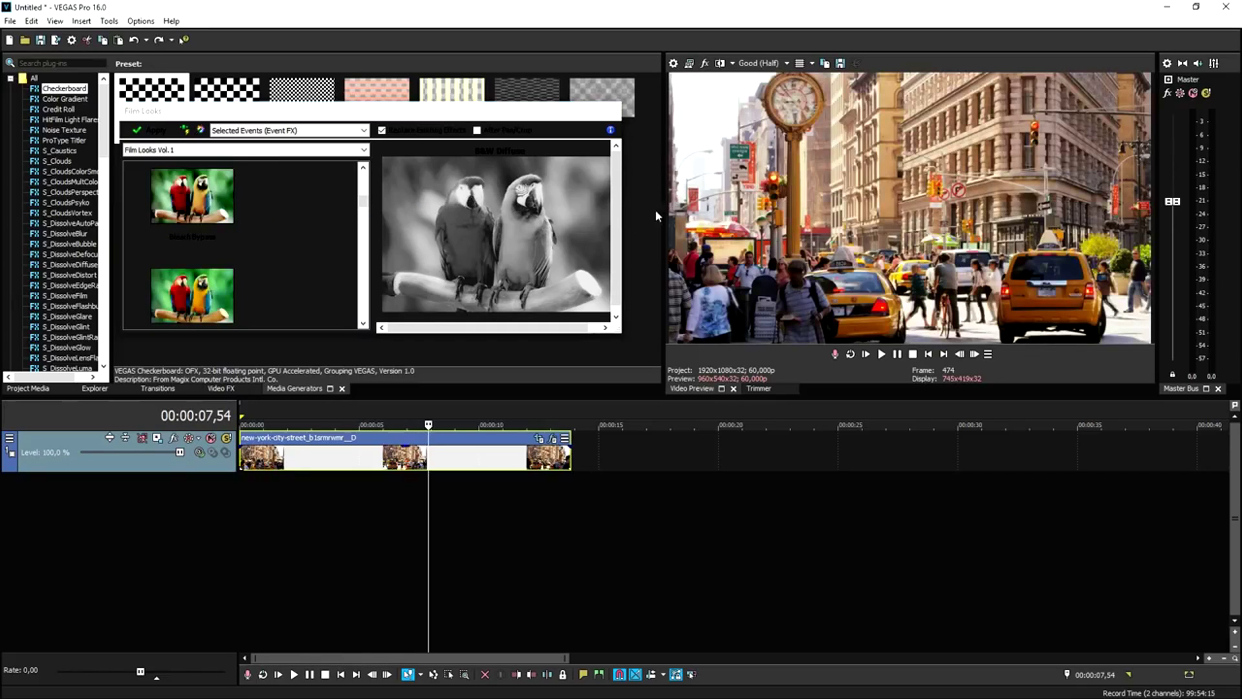
pyautogui.click(205, 196)
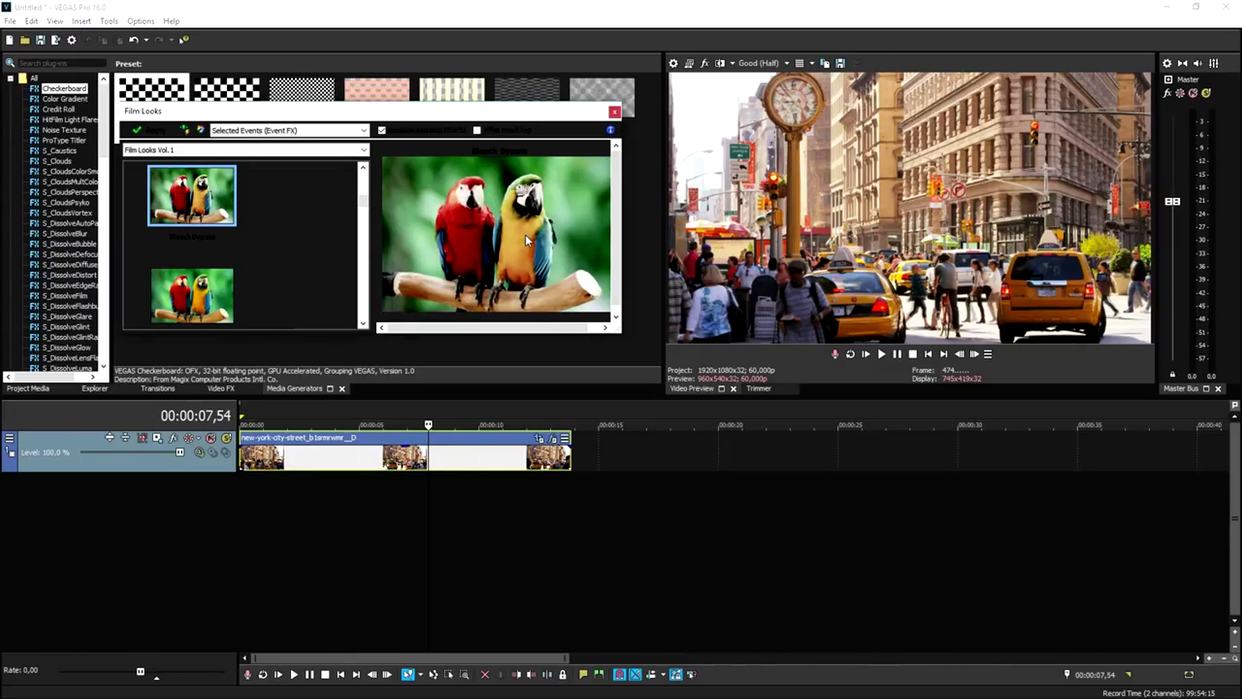
pyautogui.doubleClick(190, 228)
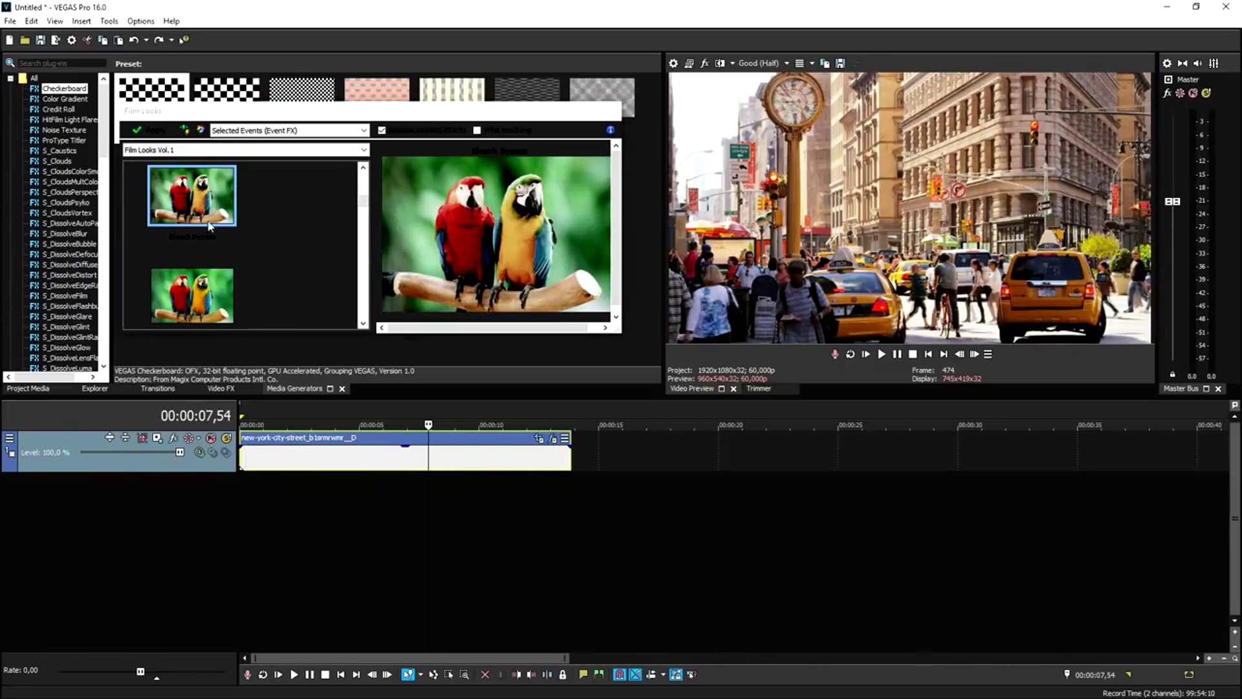
pyautogui.scroll(-1, 195, 220)
pyautogui.click(197, 207)
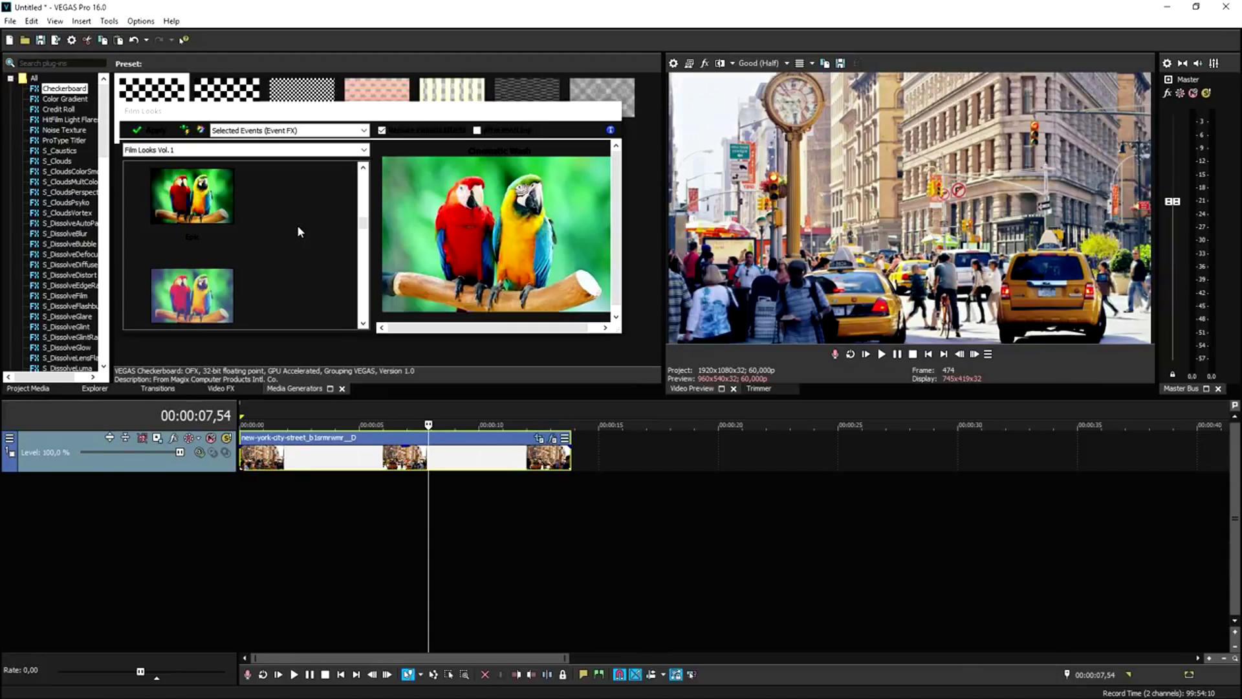
pyautogui.hotkey('ctrl', 'z')
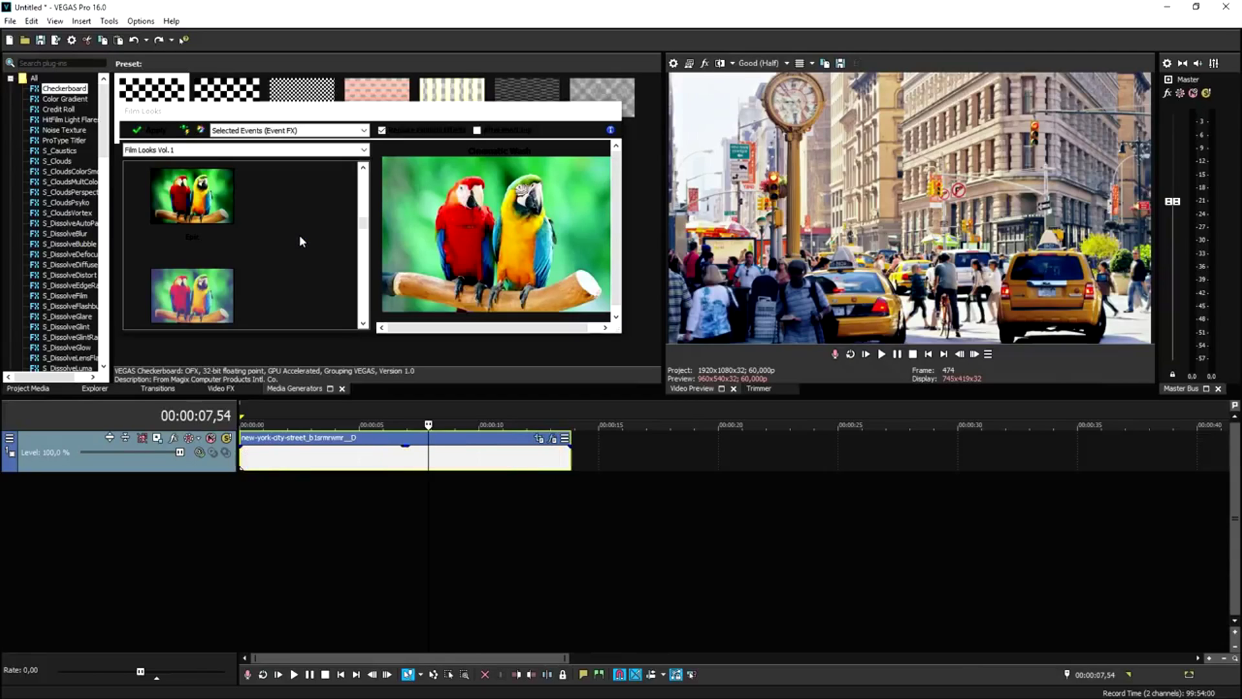
pyautogui.scroll(-1, 300, 230)
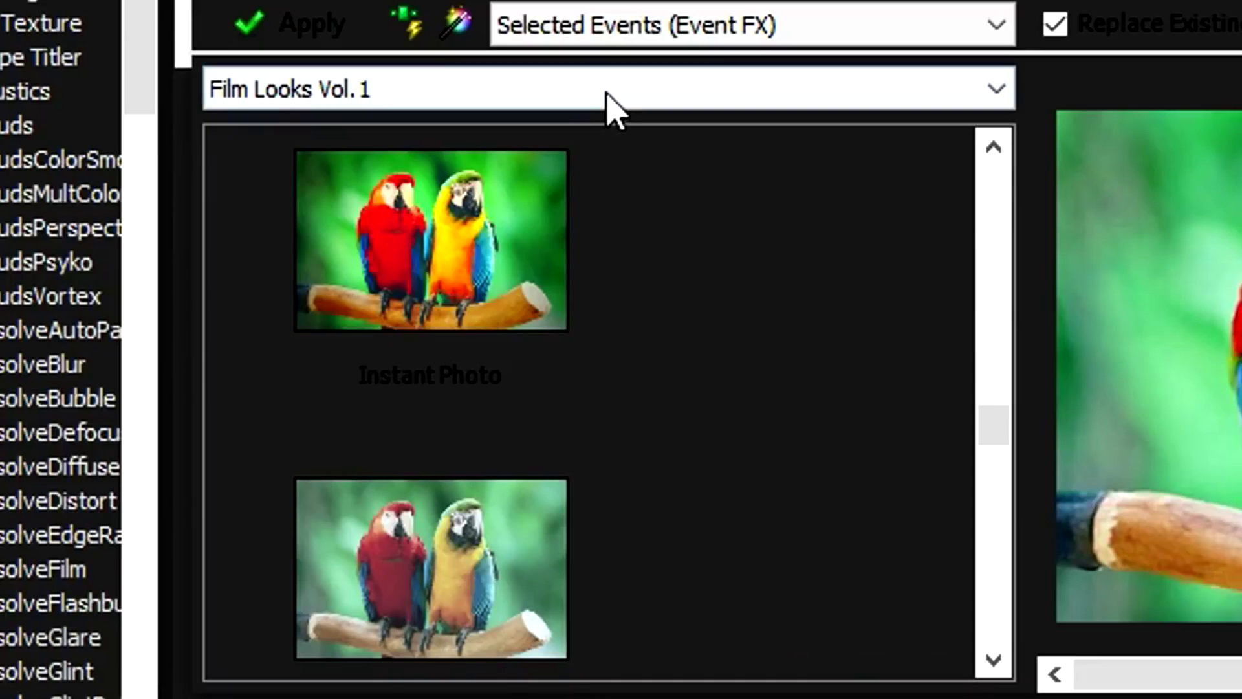
# - Switch to Film Looks Vol.2 and preview the 80's Film and Blue Grit looks
pyautogui.click(608, 97)
pyautogui.click(563, 183)
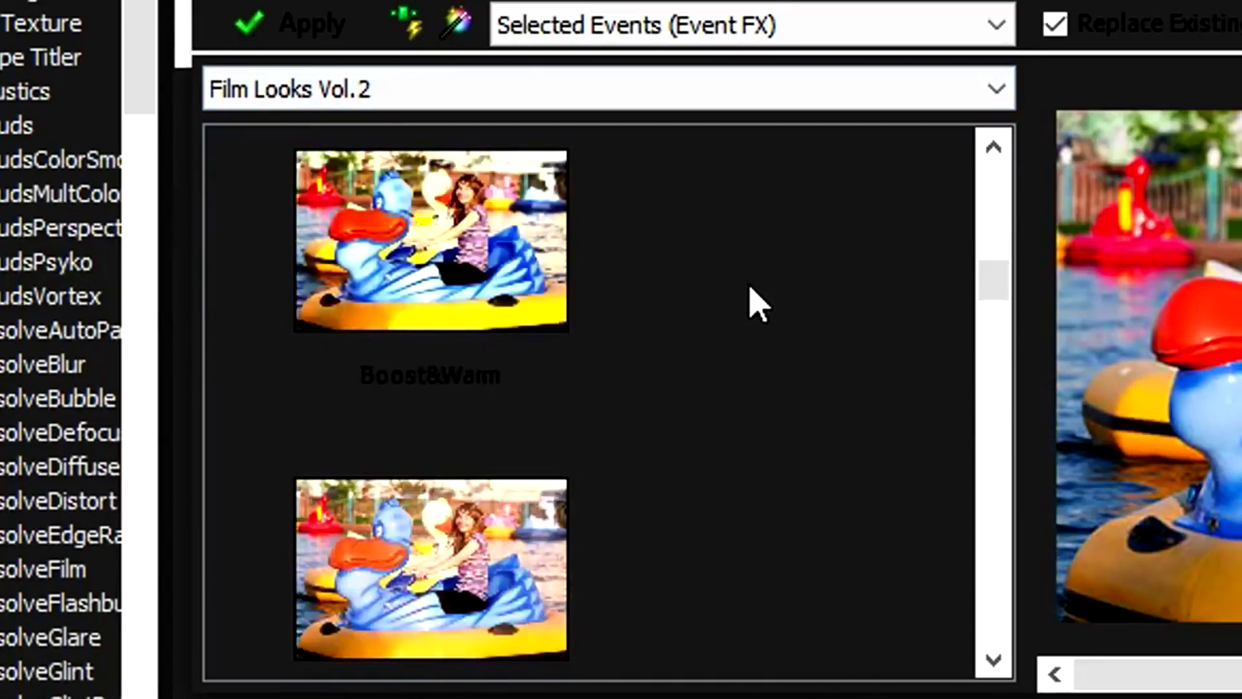
pyautogui.scroll(1, 654, 299)
pyautogui.click(430, 236)
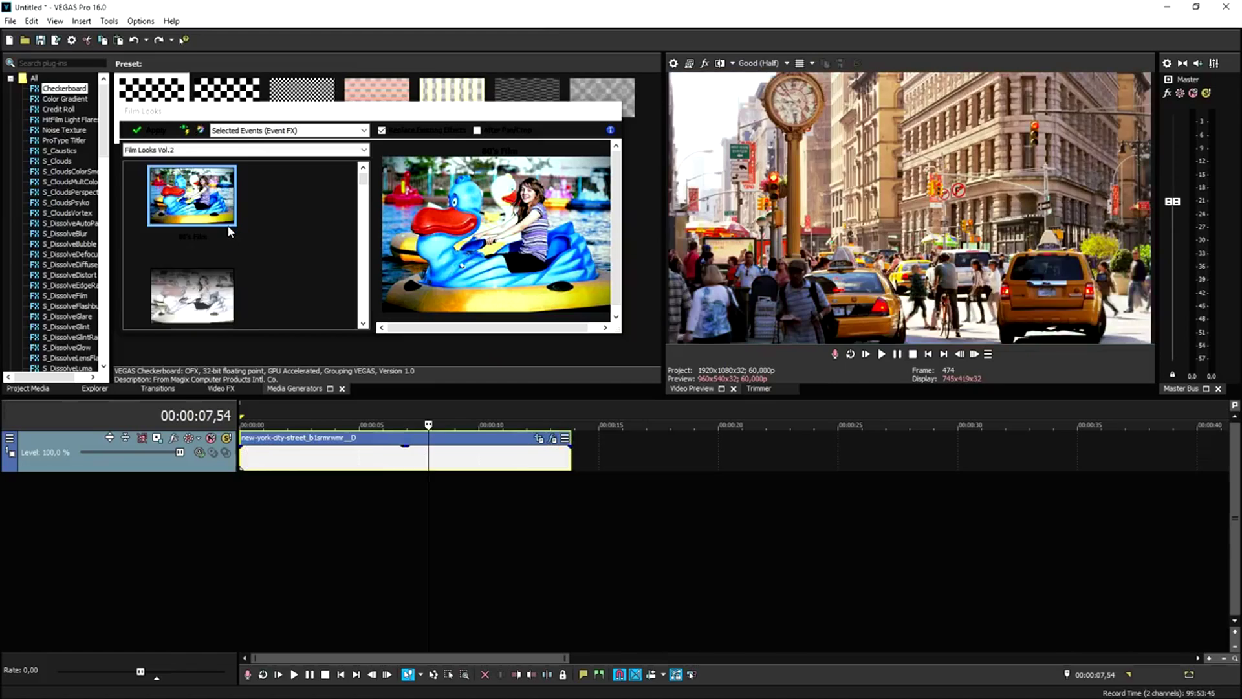
pyautogui.scroll(-1, 431, 305)
pyautogui.click(431, 305)
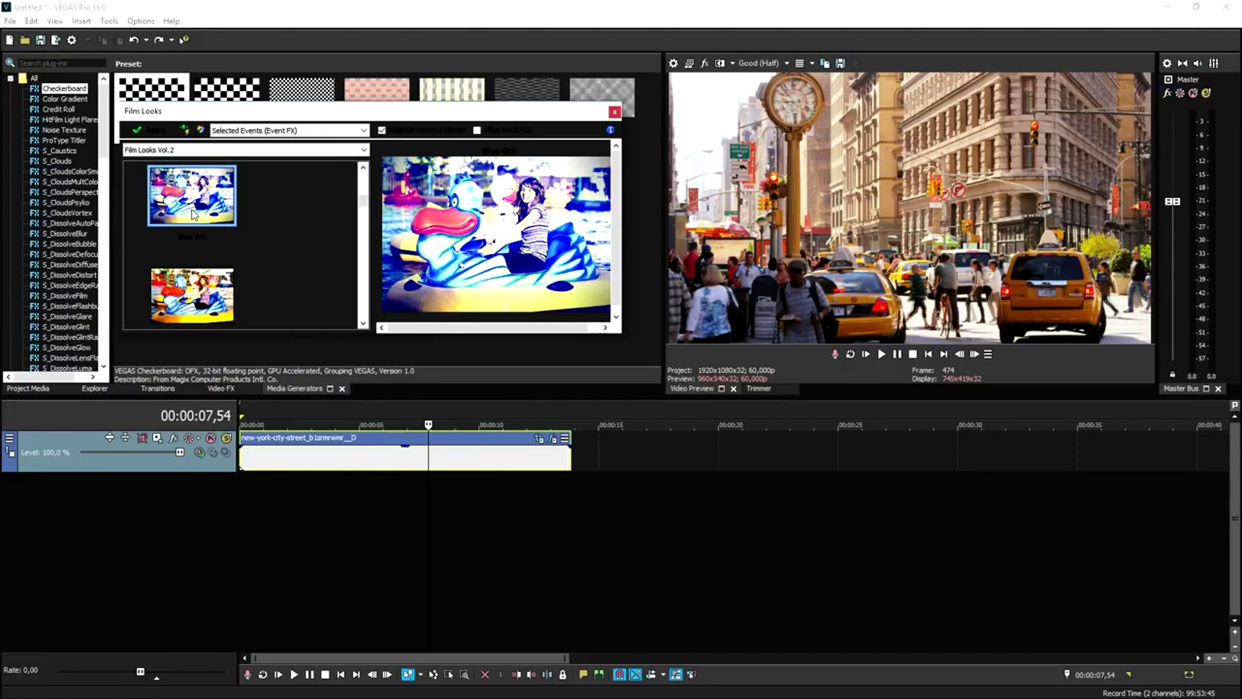
pyautogui.scroll(-1, 269, 208)
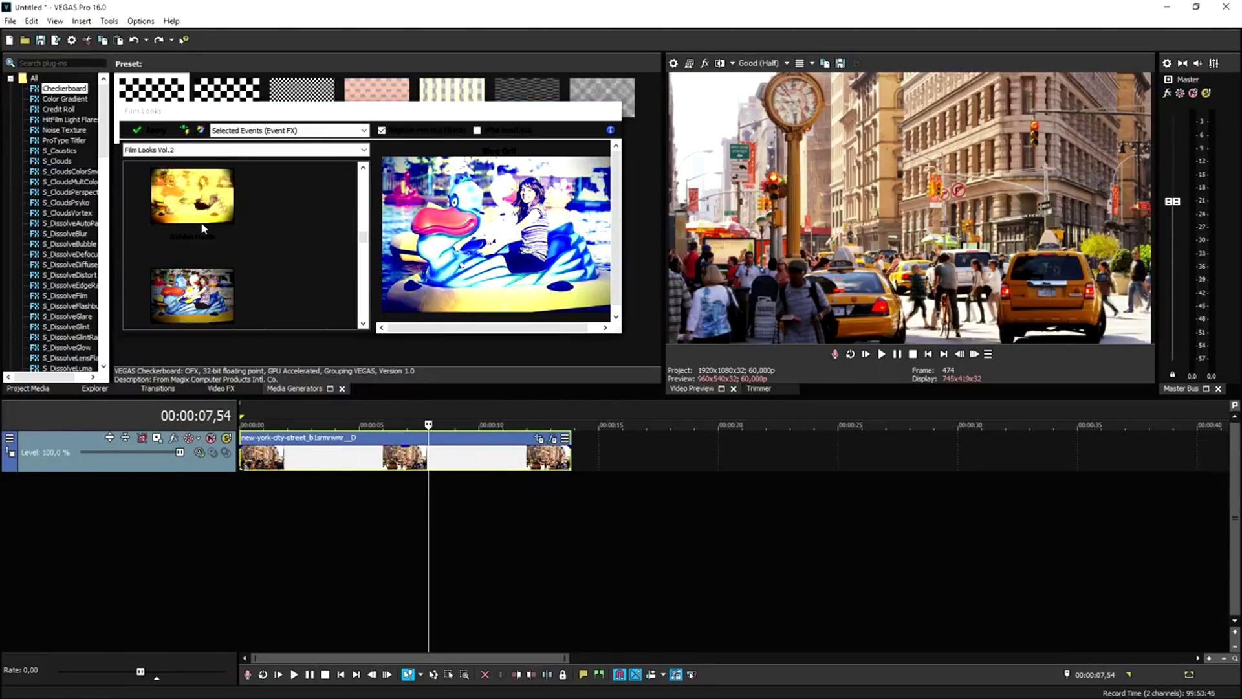
# - Switch to Film Looks Vol.3 and preview the Bohemian and Glamour looks
pyautogui.click(201, 149)
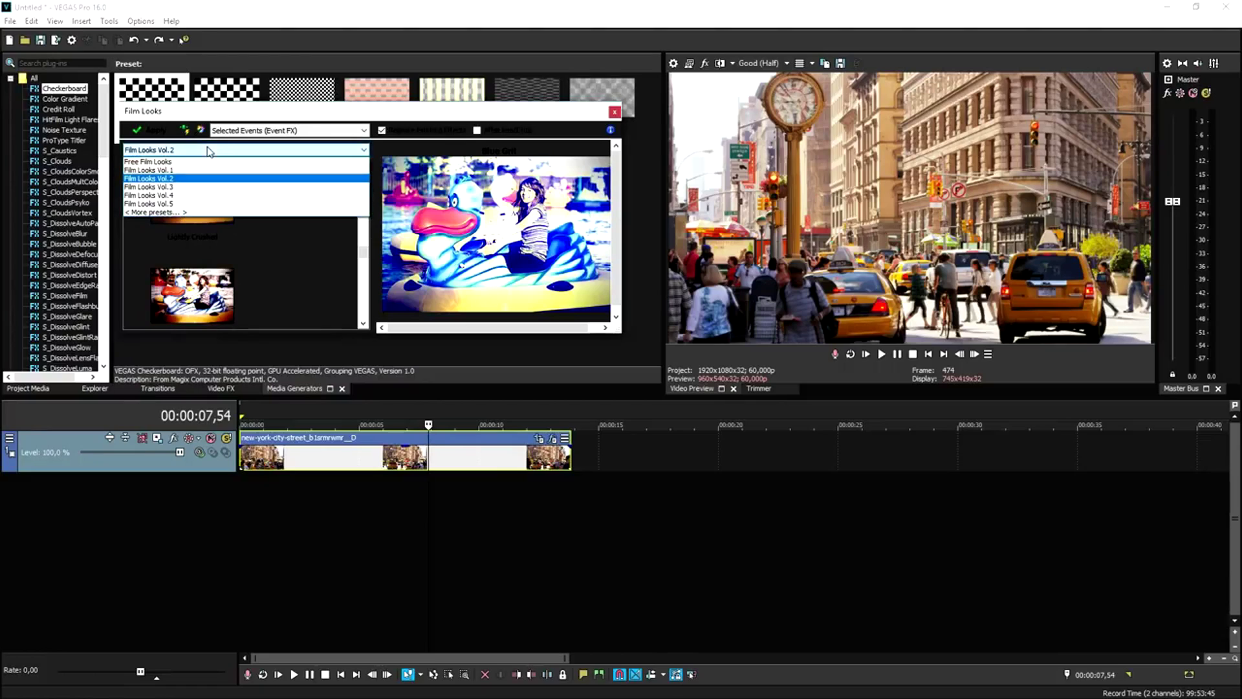
pyautogui.click(196, 192)
pyautogui.click(201, 195)
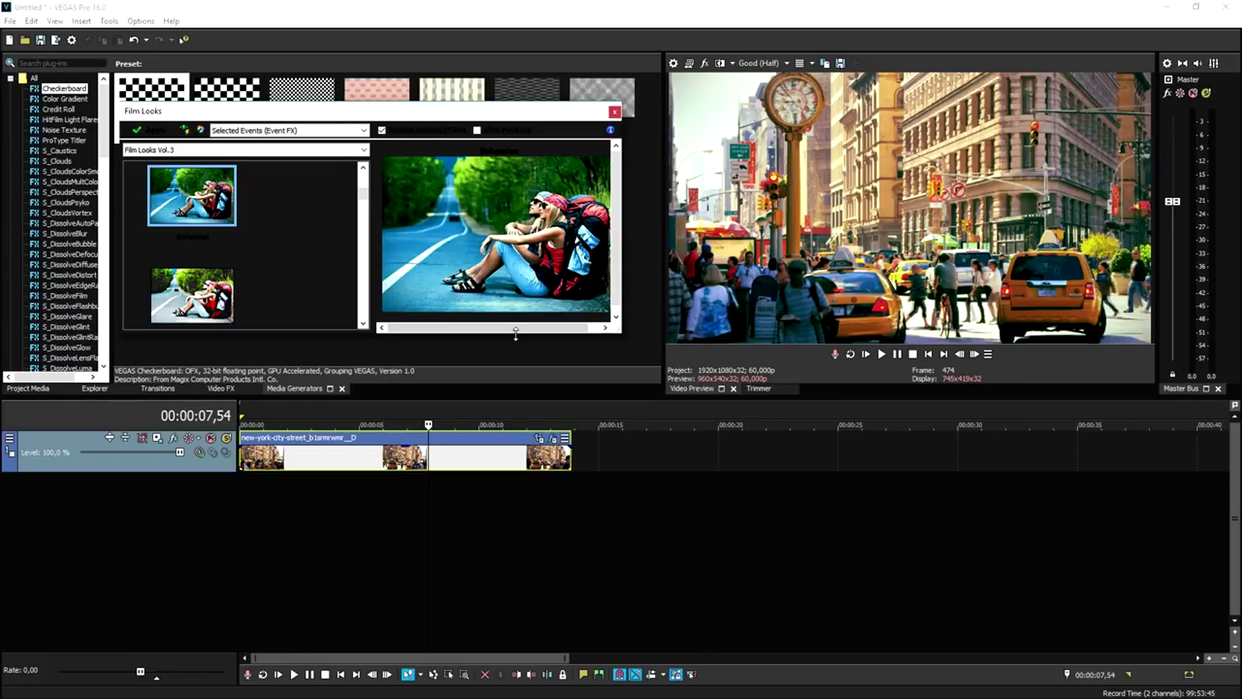
pyautogui.scroll(-1, 189, 242)
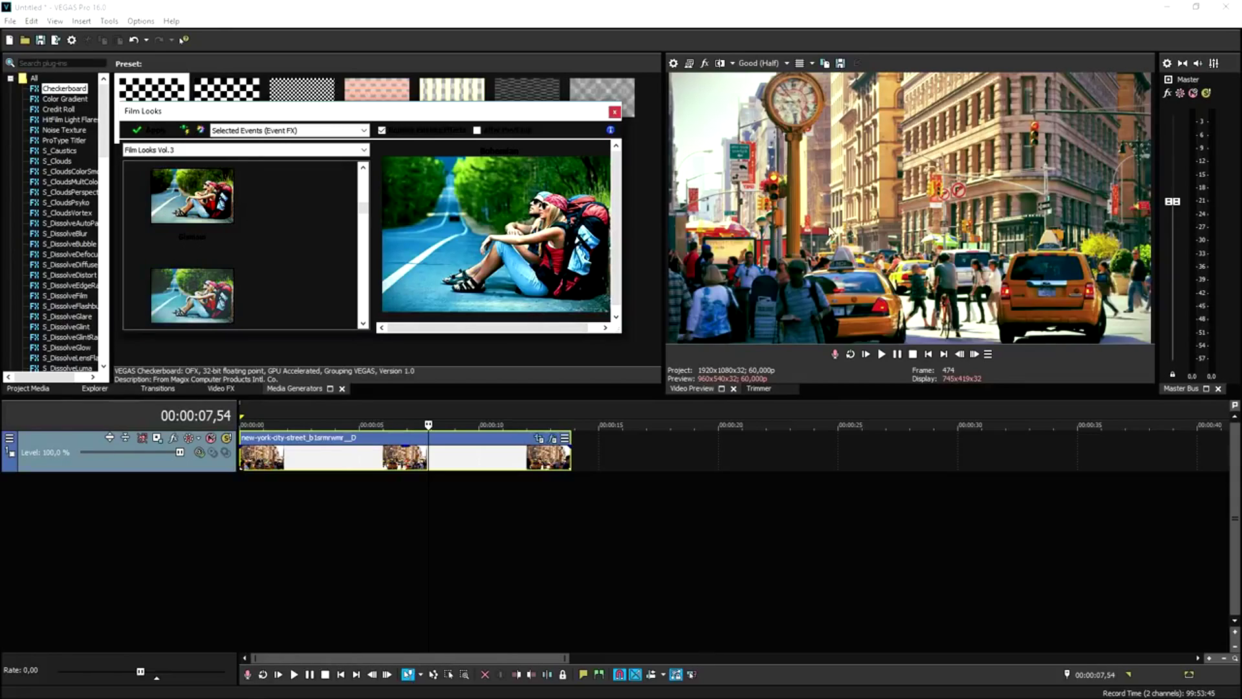
pyautogui.click(189, 242)
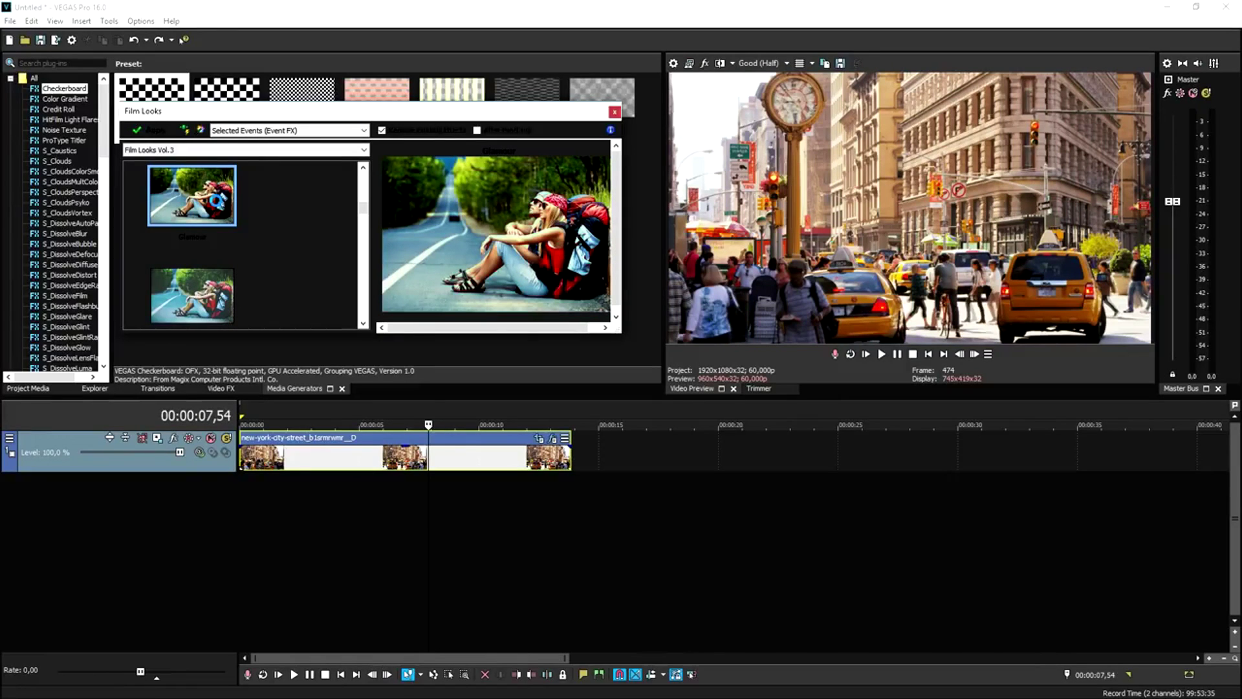
# - Apply the Number 8 film look to the street clip
pyautogui.click(840, 172)
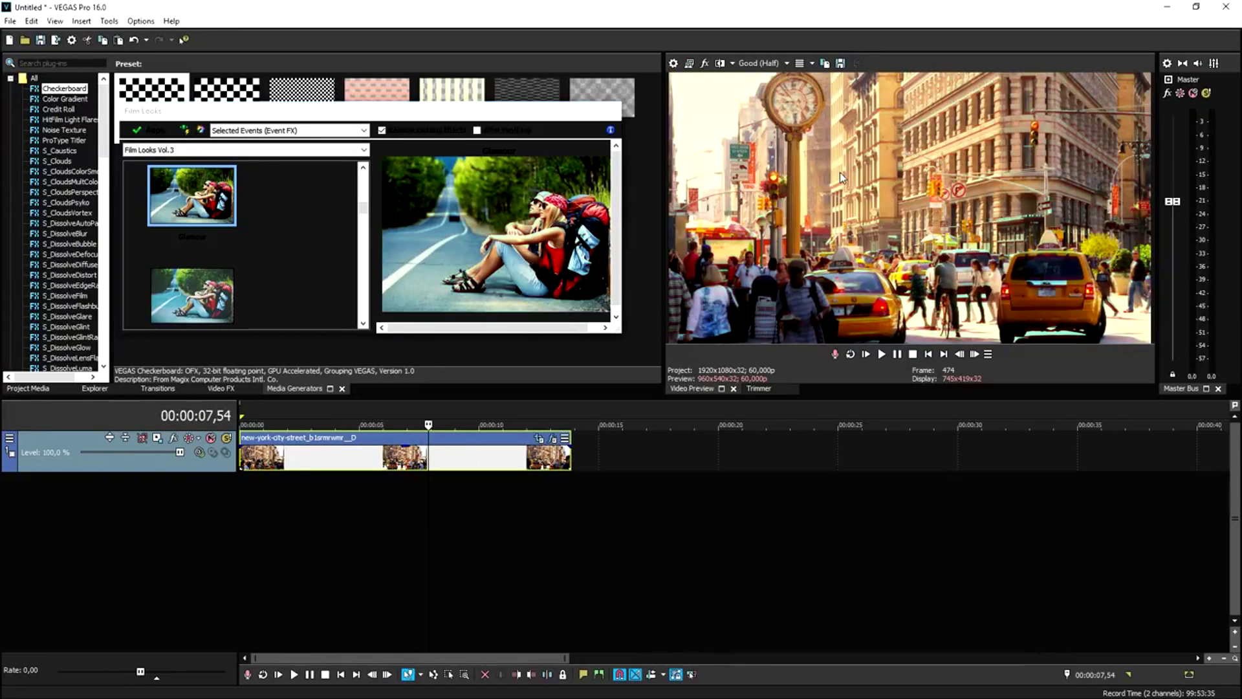
pyautogui.scroll(-1, 615, 221)
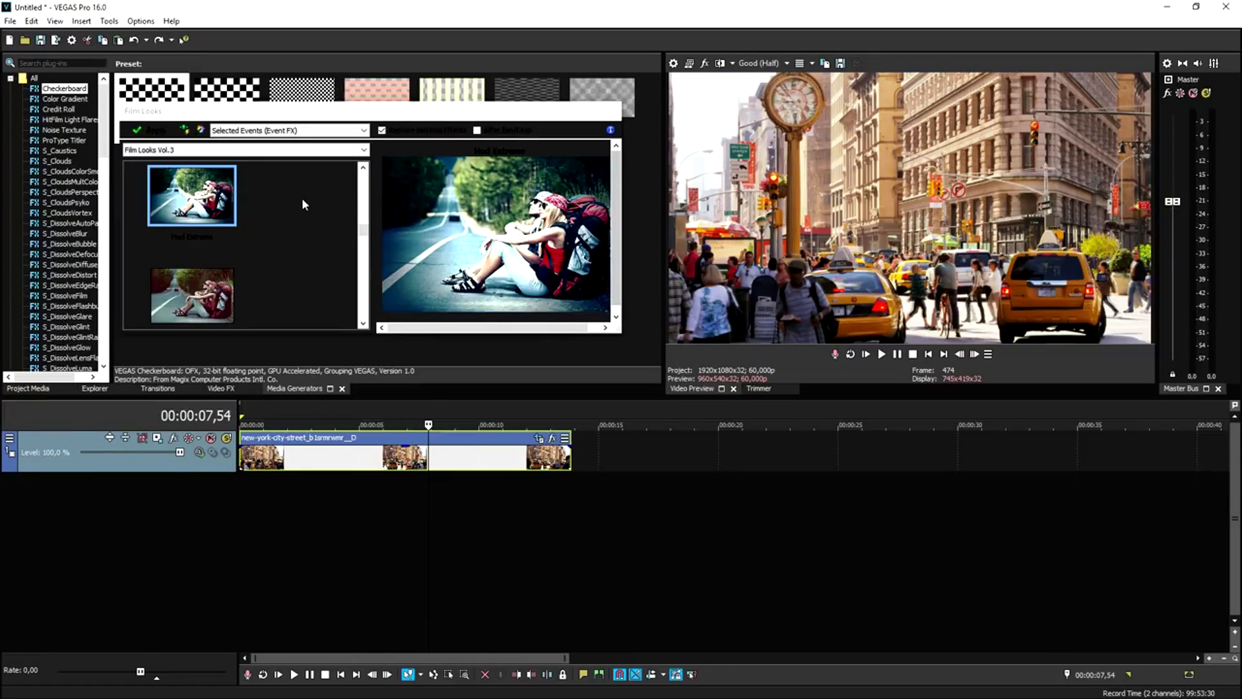
pyautogui.click(616, 219)
pyautogui.scroll(-2, 253, 204)
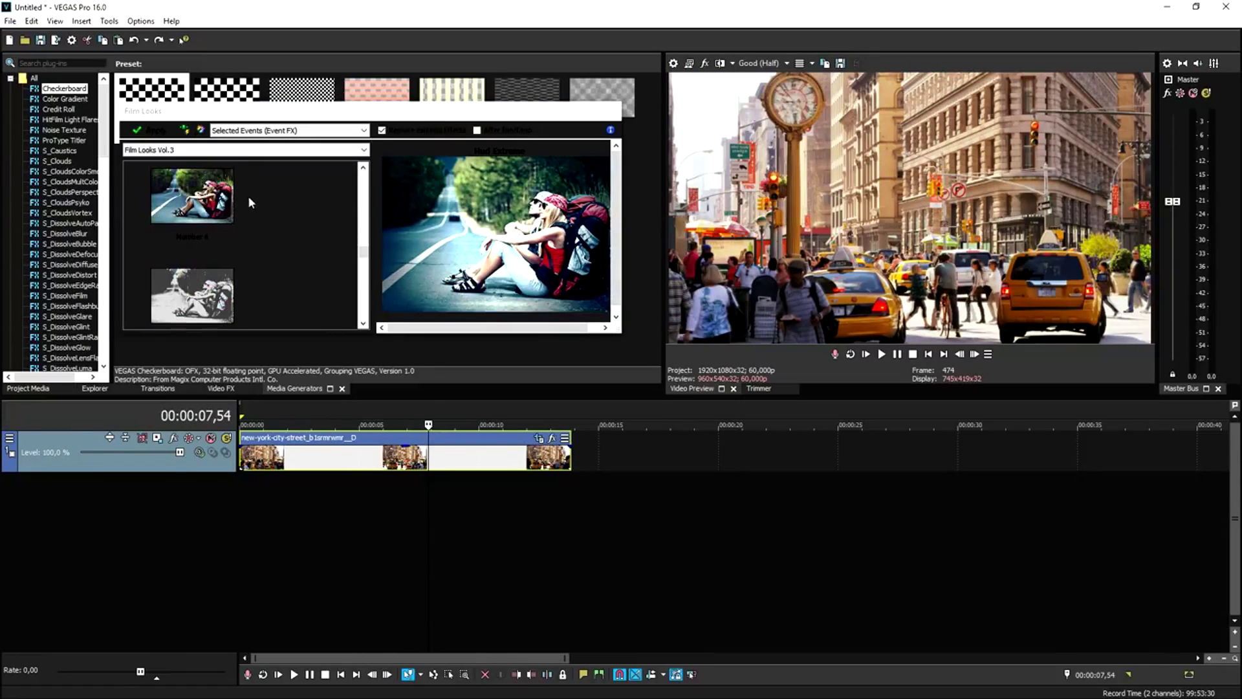
pyautogui.click(217, 207)
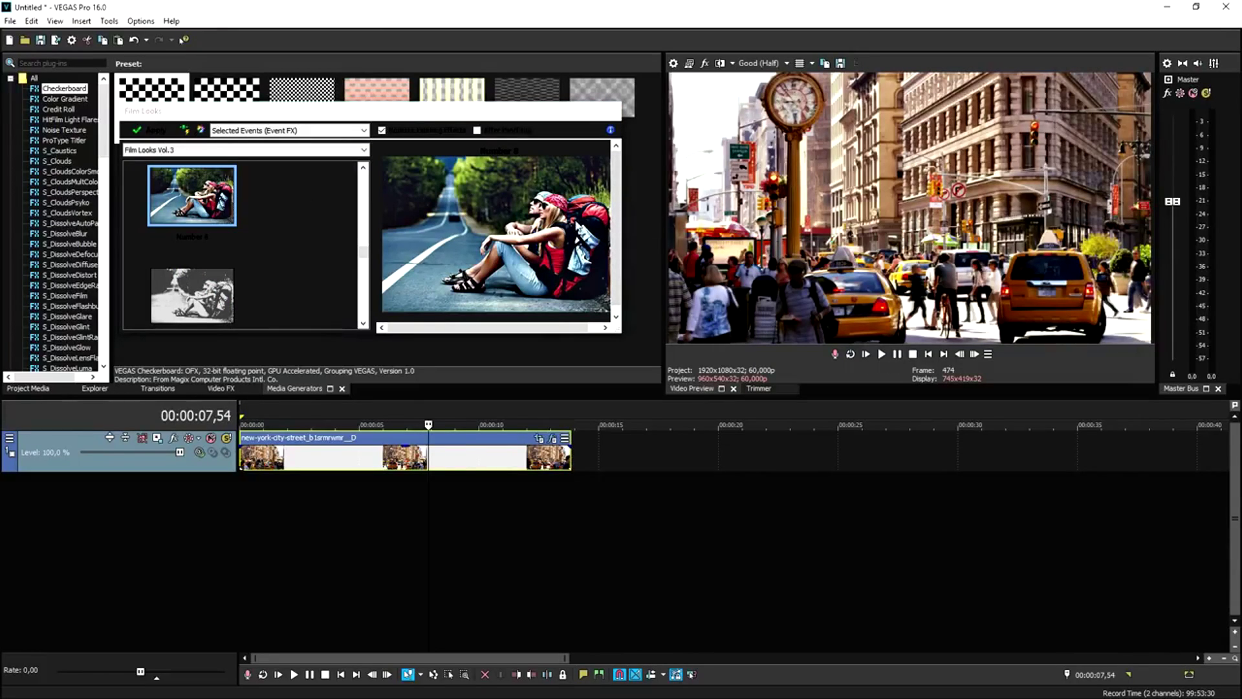
pyautogui.scroll(-1, 254, 208)
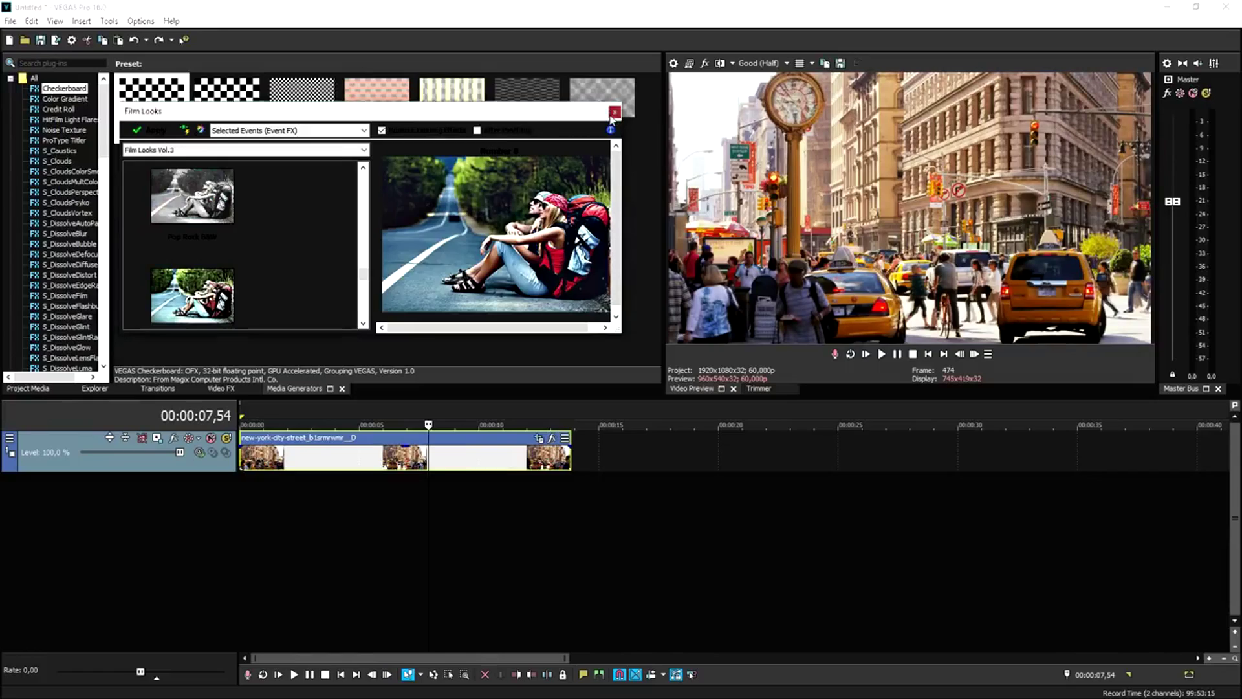
# - Close Film Looks and apply the Color Corrector (Default) preset to the street clip
pyautogui.click(615, 111)
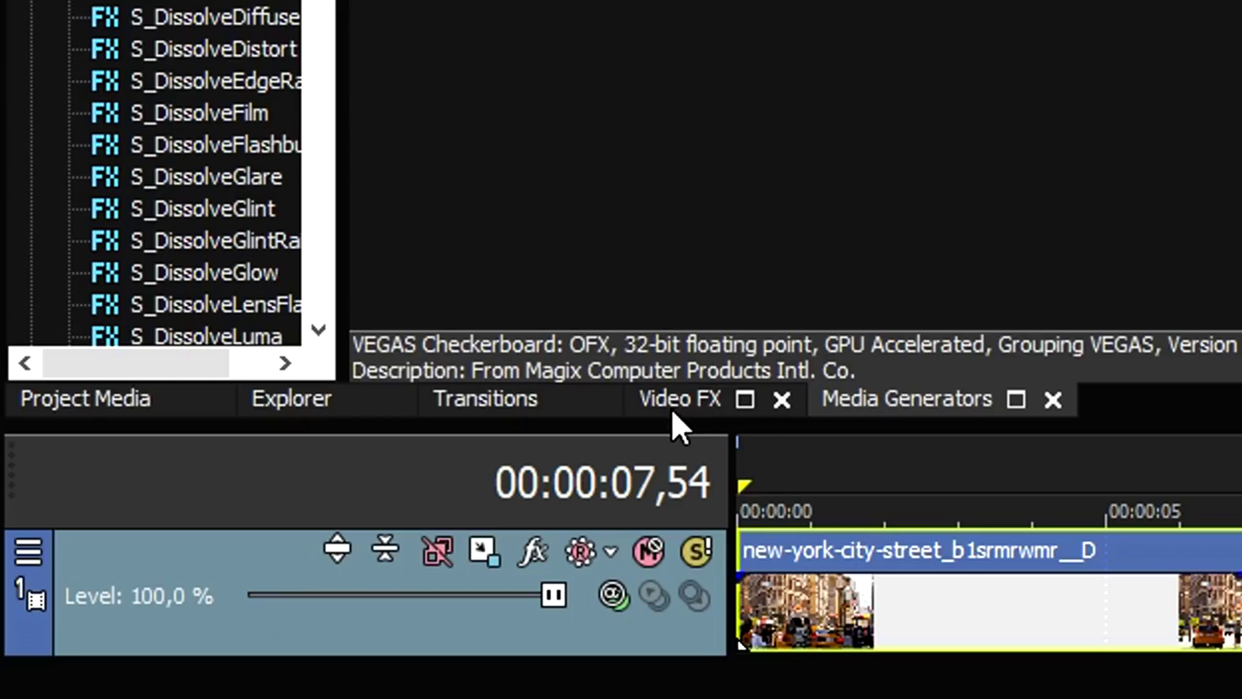
pyautogui.click(220, 390)
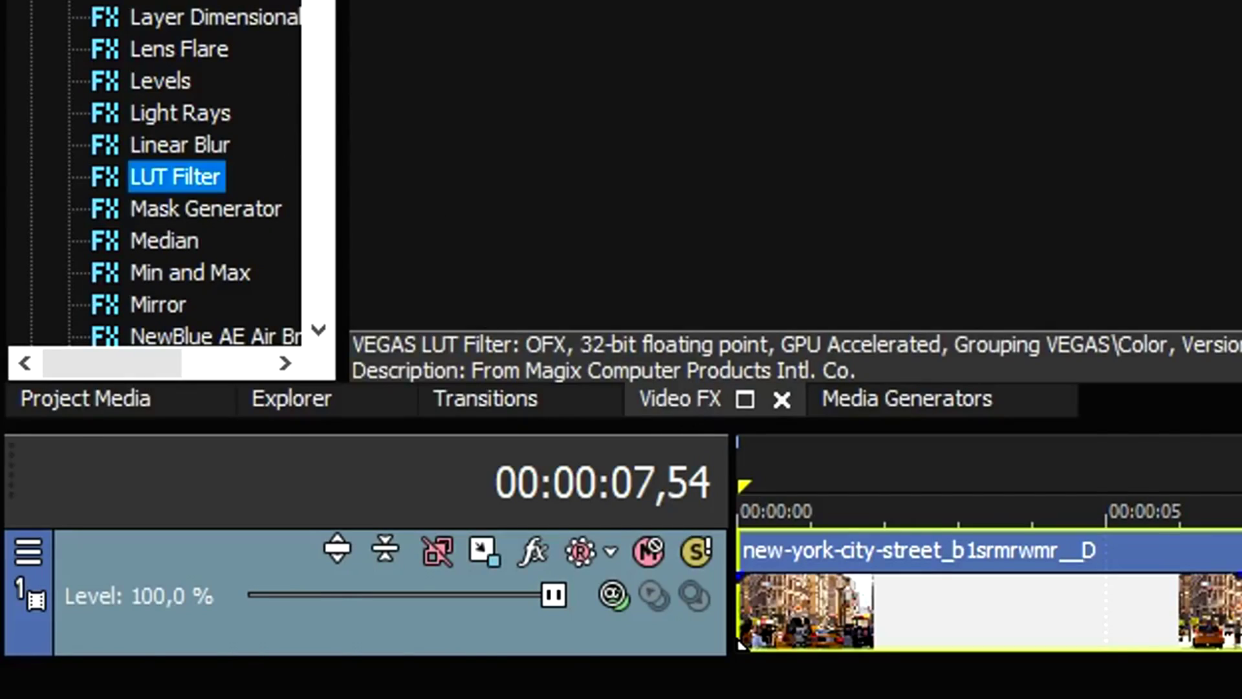
pyautogui.scroll(4, 137, 266)
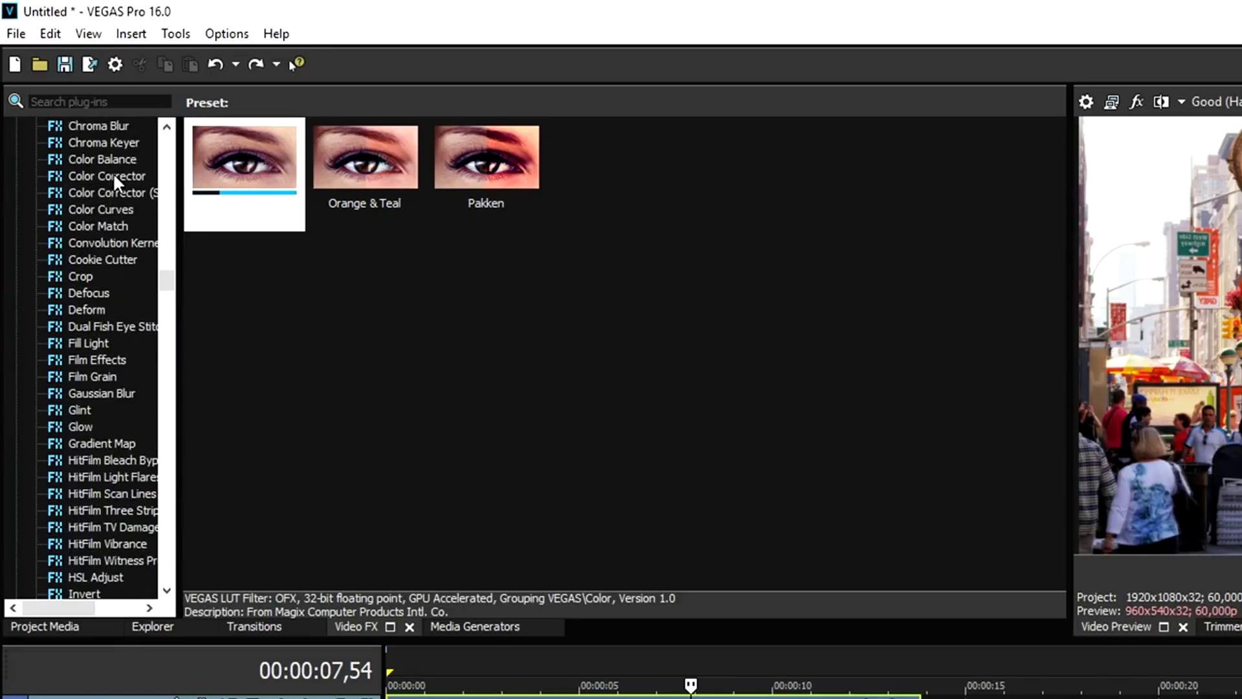
pyautogui.click(112, 172)
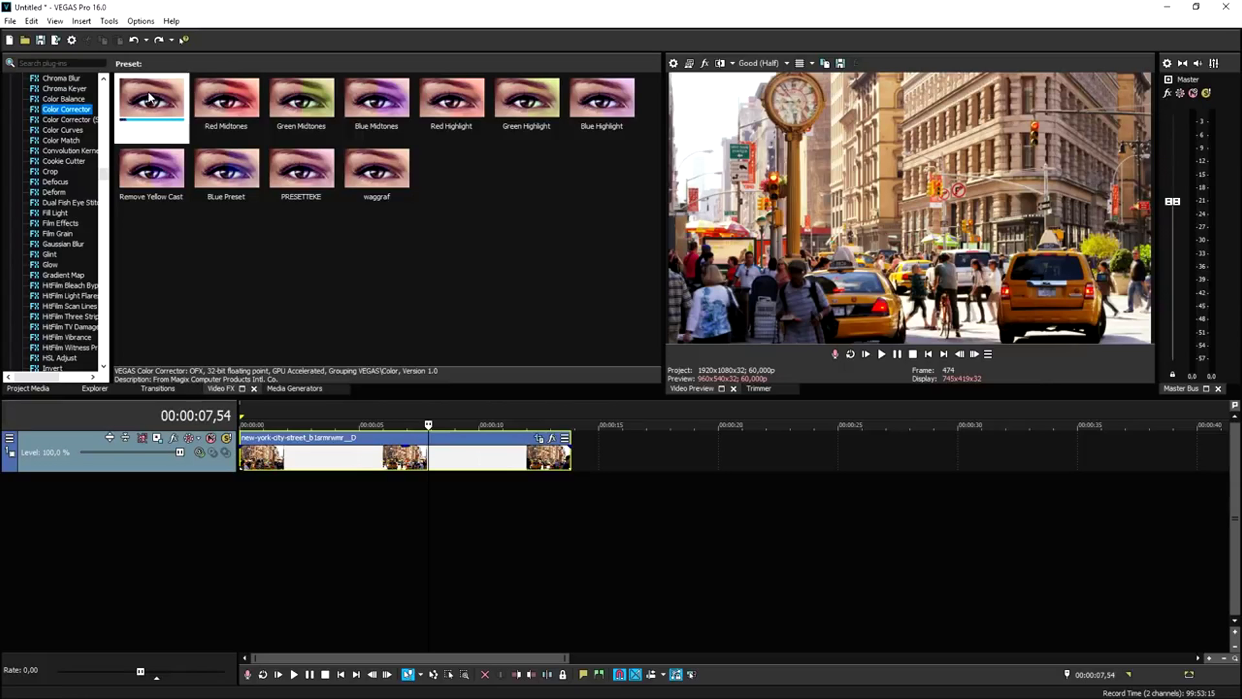
pyautogui.click(241, 157)
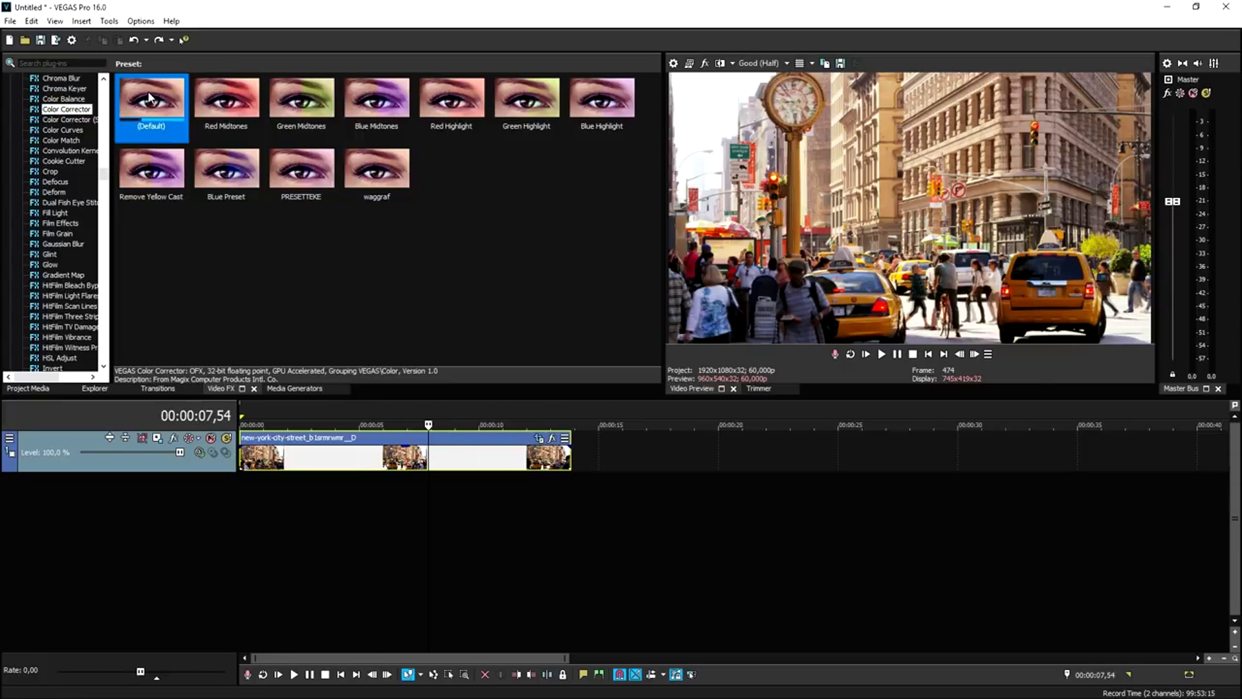
pyautogui.moveTo(149, 98); pyautogui.dragTo(421, 456)
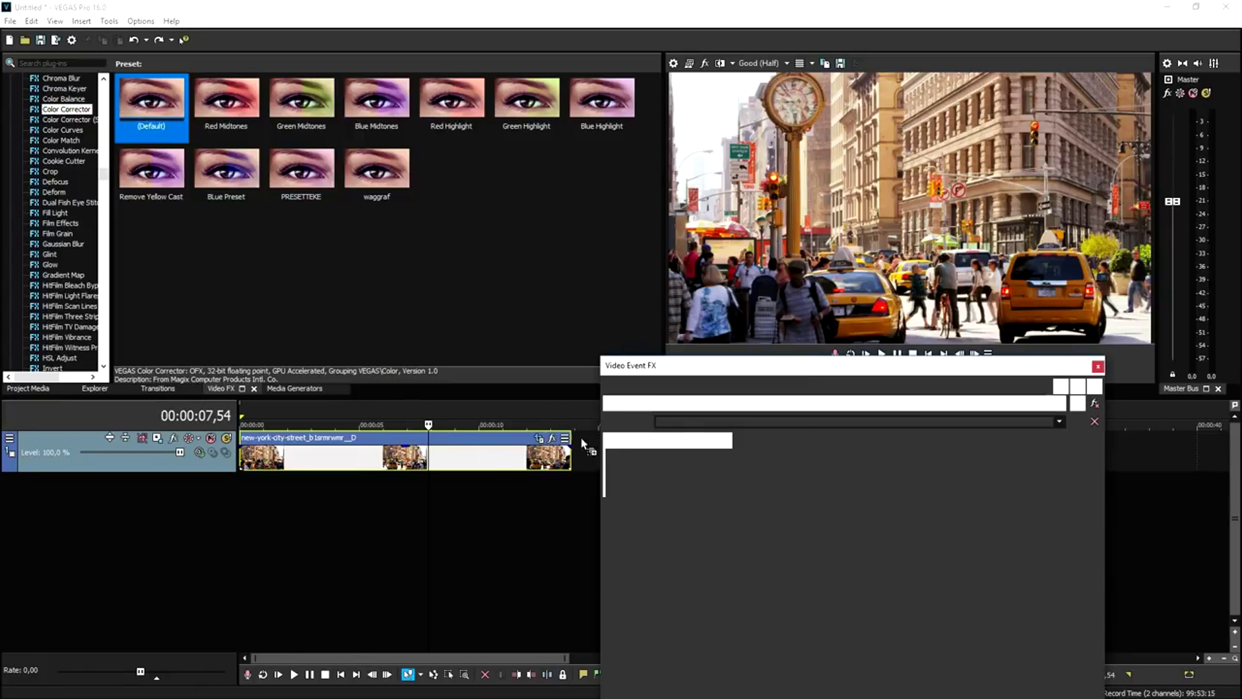
pyautogui.moveTo(506, 265); pyautogui.dragTo(277, 47)
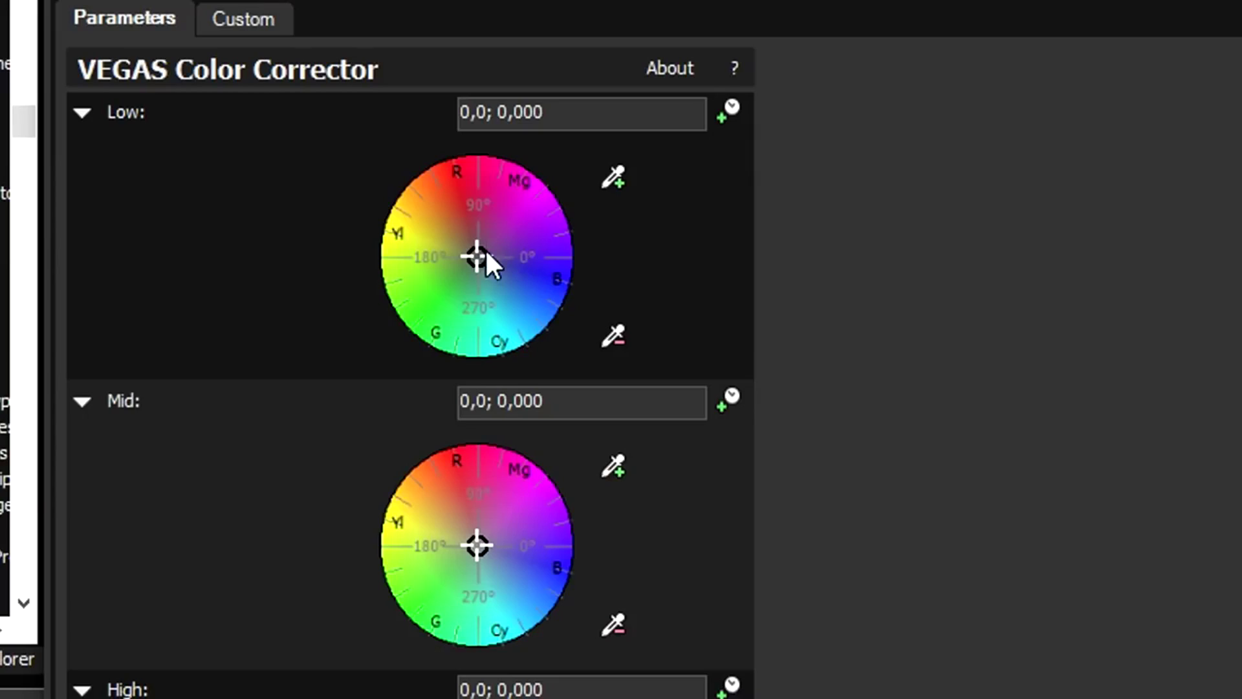
# - Shift the Low, Mid (toward red/magenta) and High colour wheels, then close the settings
pyautogui.moveTo(481, 257); pyautogui.dragTo(500, 258)
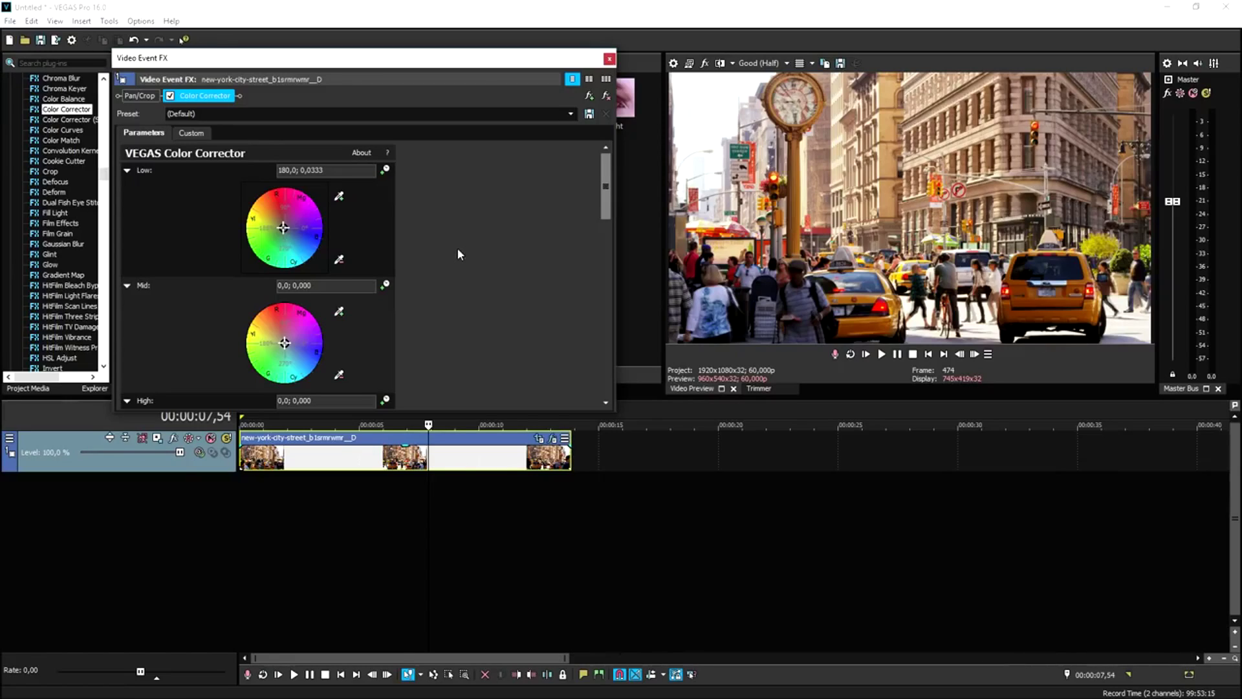
pyautogui.scroll(-2, 403, 249)
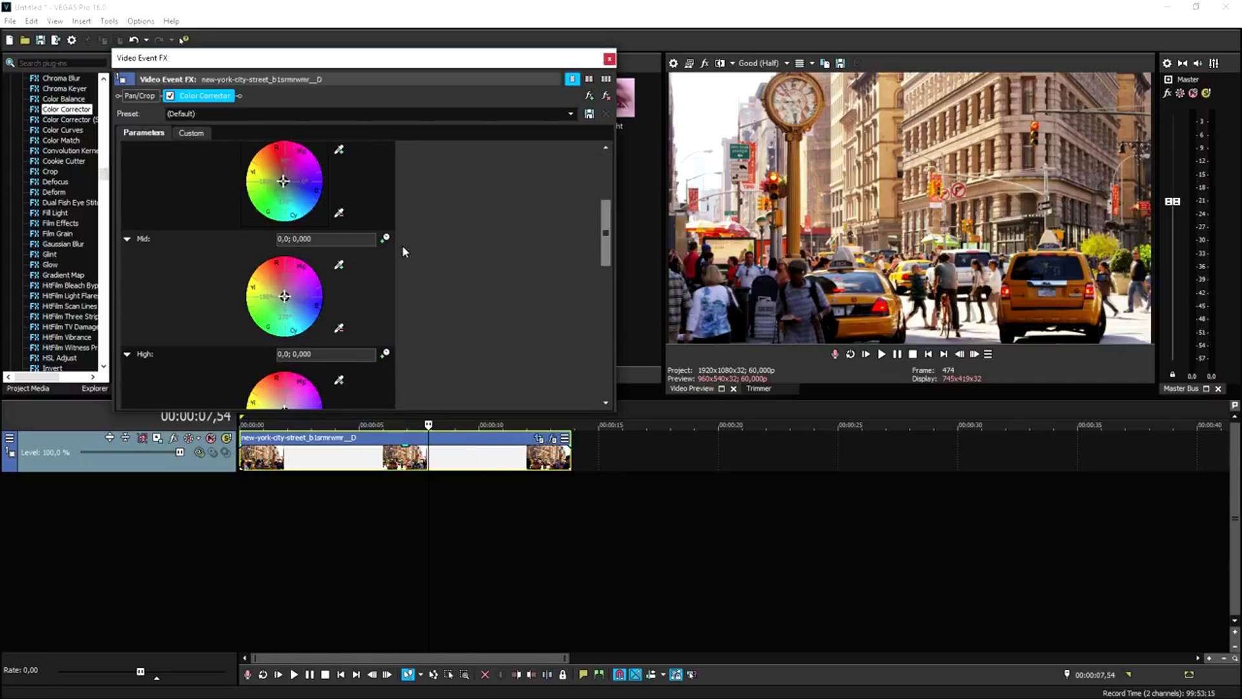
pyautogui.scroll(-1, 408, 244)
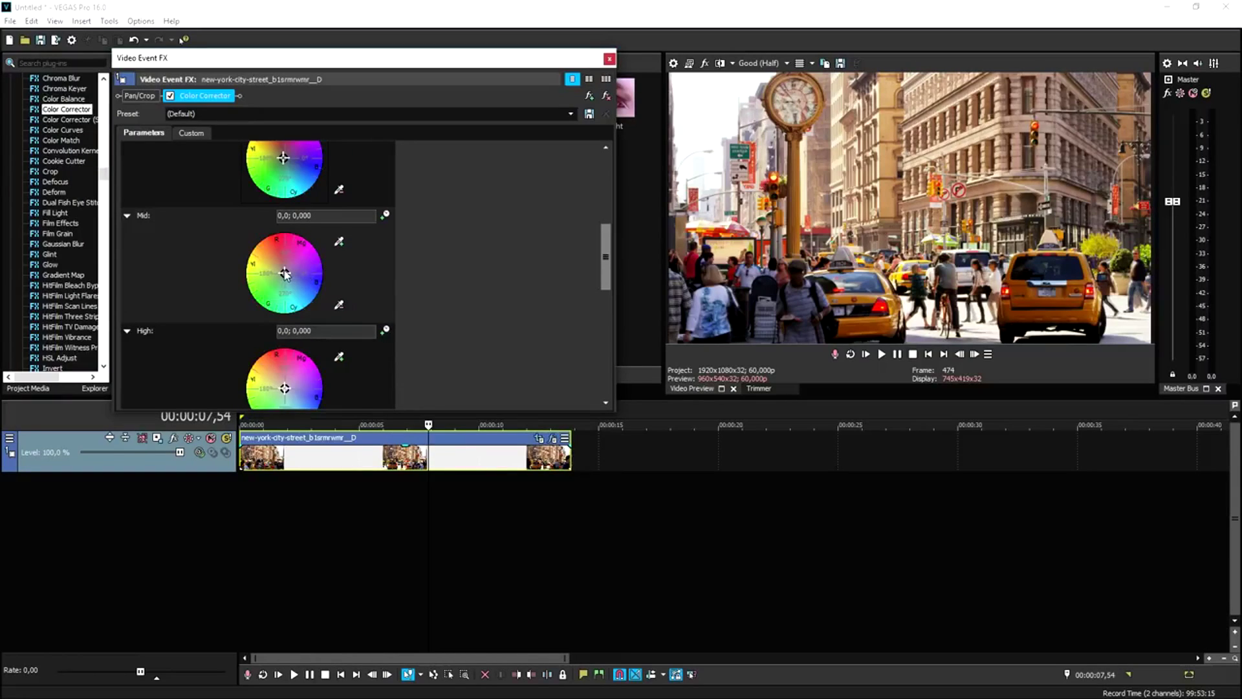
pyautogui.moveTo(285, 273)
pyautogui.mouseDown()
pyautogui.moveTo(289, 259)
pyautogui.moveTo(303, 280)
pyautogui.moveTo(281, 256)
pyautogui.moveTo(286, 273)
pyautogui.mouseUp()
pyautogui.scroll(-1, 402, 331)
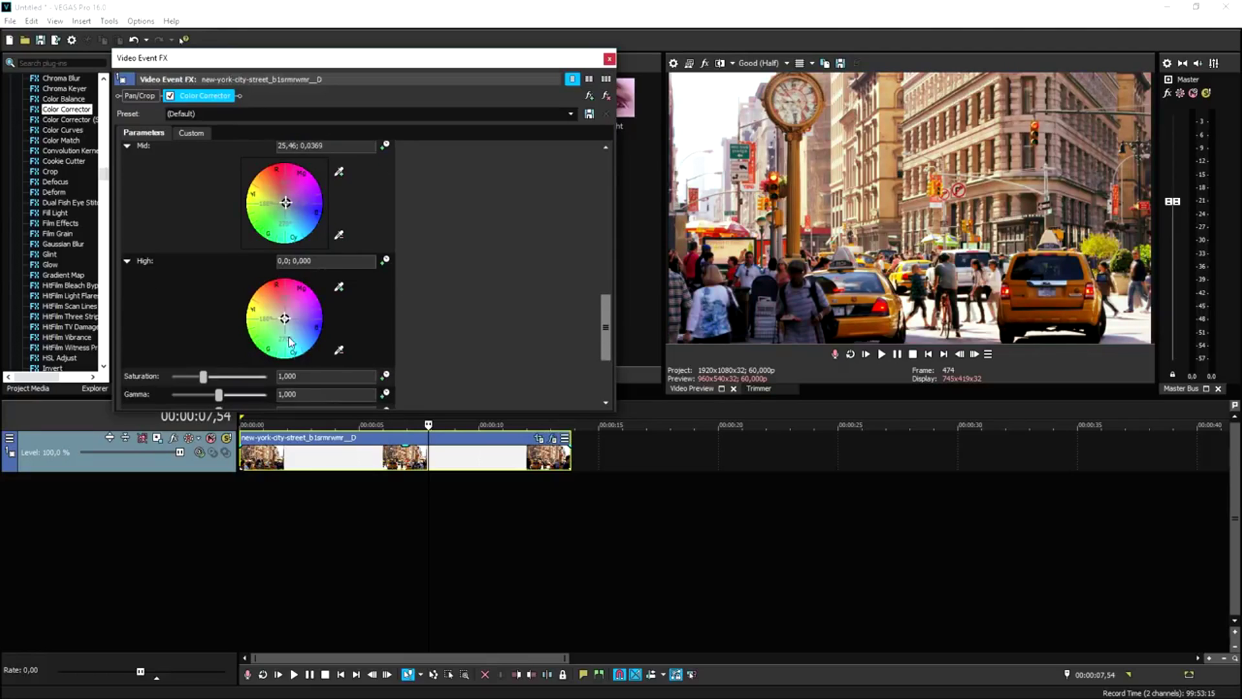
pyautogui.moveTo(284, 319)
pyautogui.mouseDown()
pyautogui.moveTo(288, 301)
pyautogui.moveTo(324, 312)
pyautogui.moveTo(313, 331)
pyautogui.moveTo(284, 321)
pyautogui.mouseUp()
pyautogui.click(609, 59)
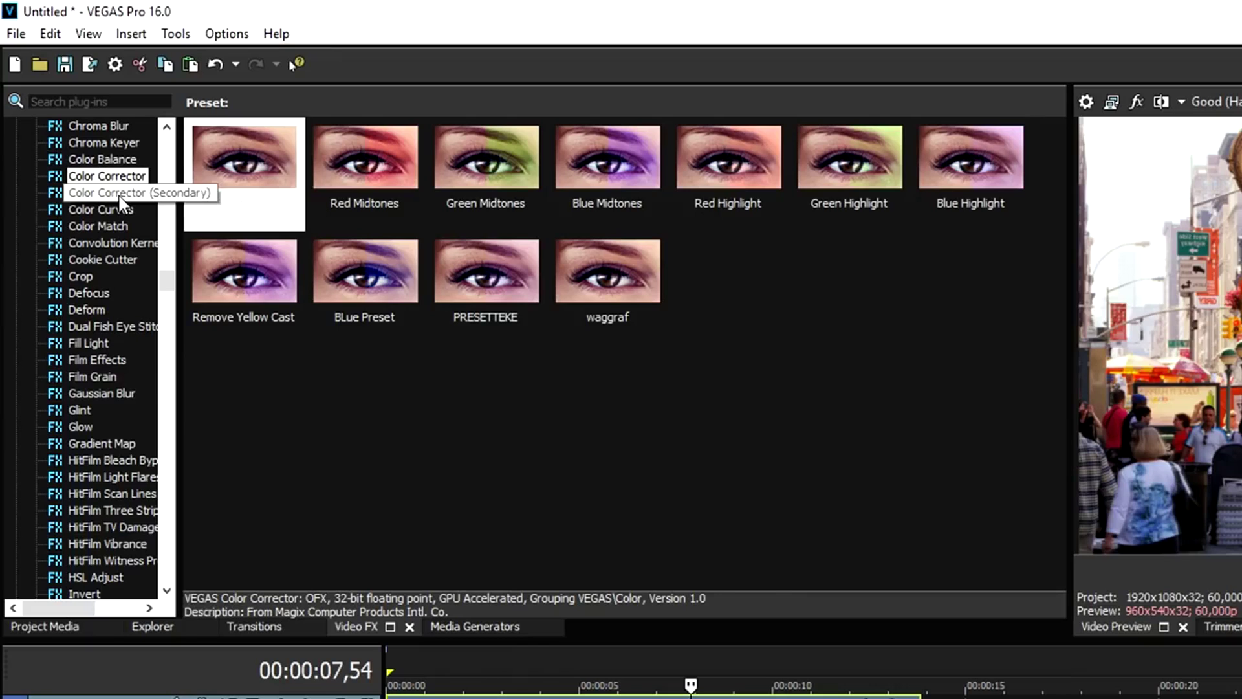
# - Apply the default Color Corrector (Secondary) to the clip and raise saturation to 1,102
pyautogui.click(75, 120)
pyautogui.moveTo(239, 157); pyautogui.dragTo(624, 692)
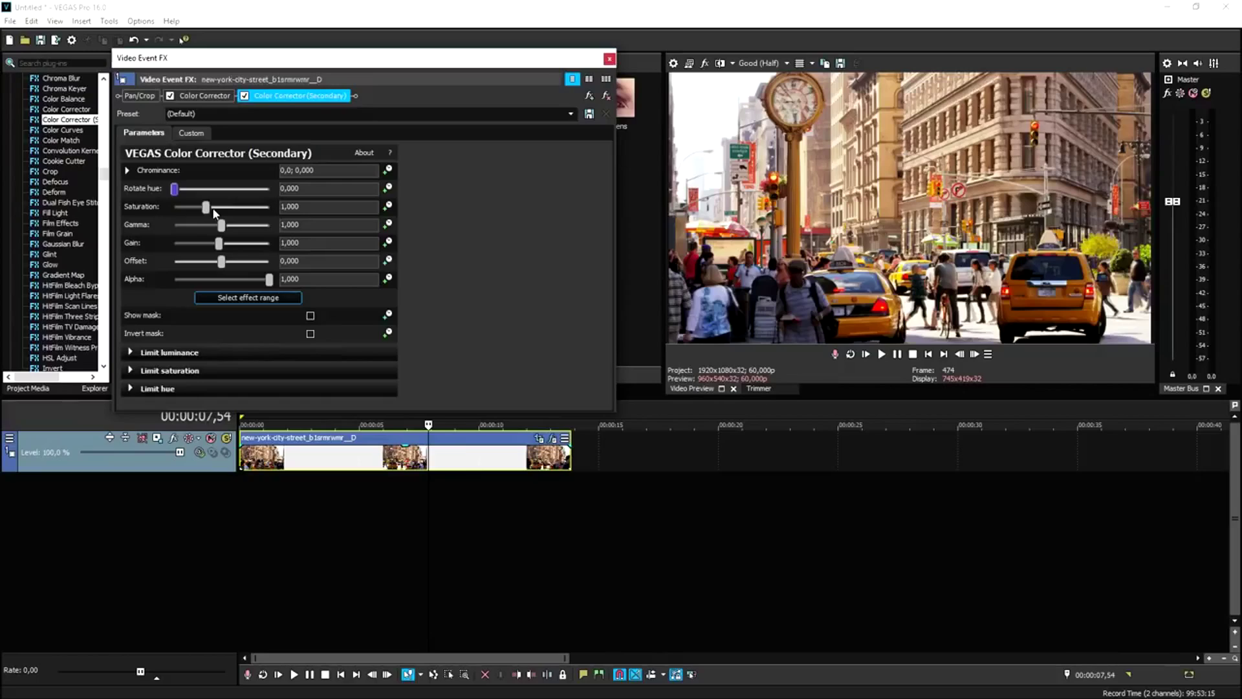
pyautogui.moveTo(209, 207); pyautogui.dragTo(208, 208)
# - Enable the luminance limit with a low value of 0, and expand the saturation limit
pyautogui.click(130, 352)
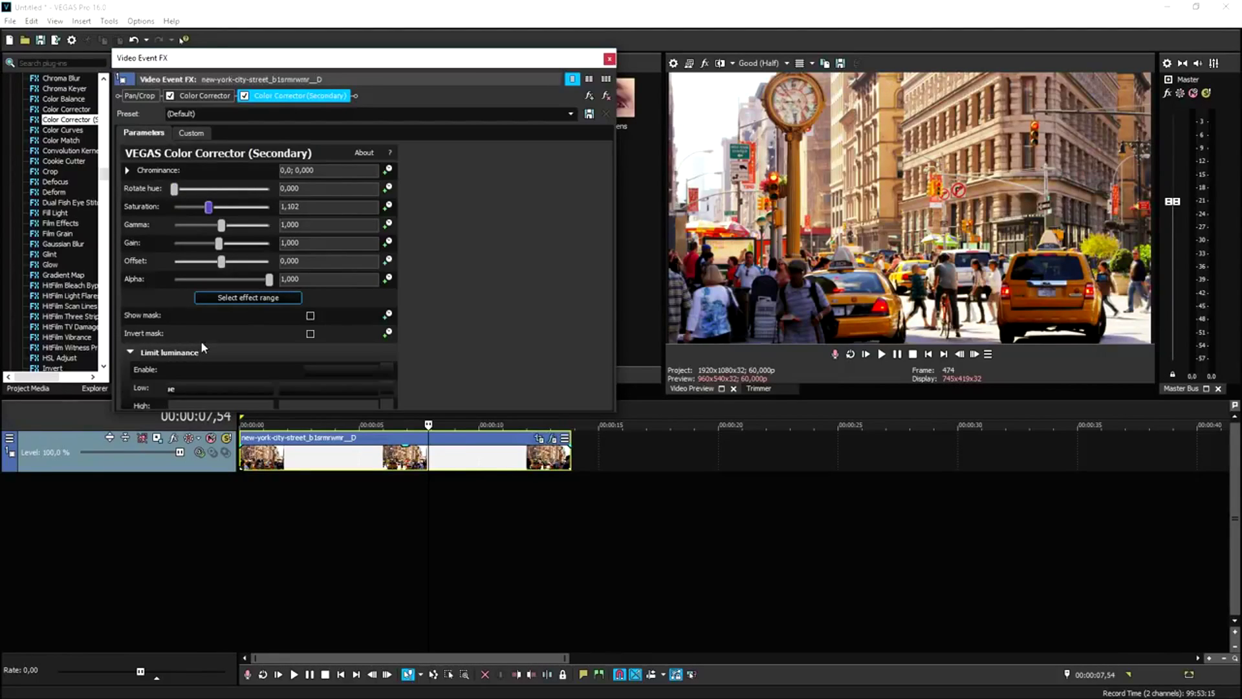
pyautogui.scroll(-1, 201, 341)
pyautogui.moveTo(176, 343); pyautogui.dragTo(139, 346)
pyautogui.click(199, 357)
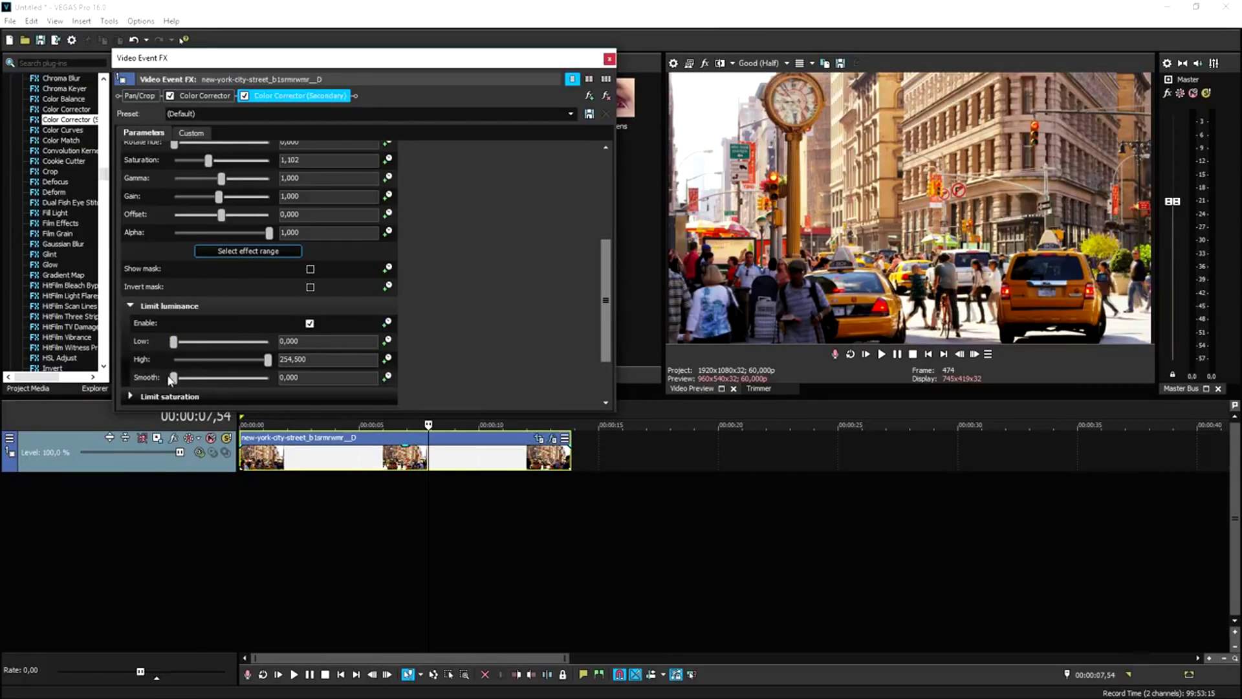
pyautogui.click(129, 397)
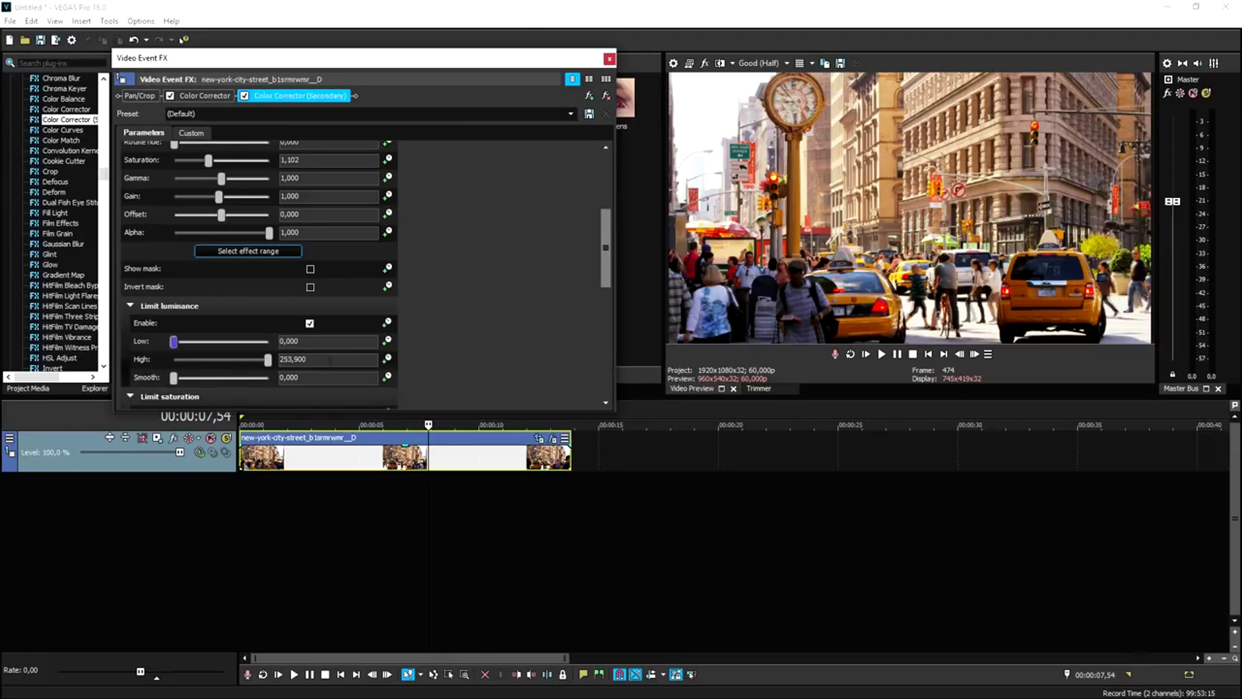
pyautogui.scroll(-2, 259, 343)
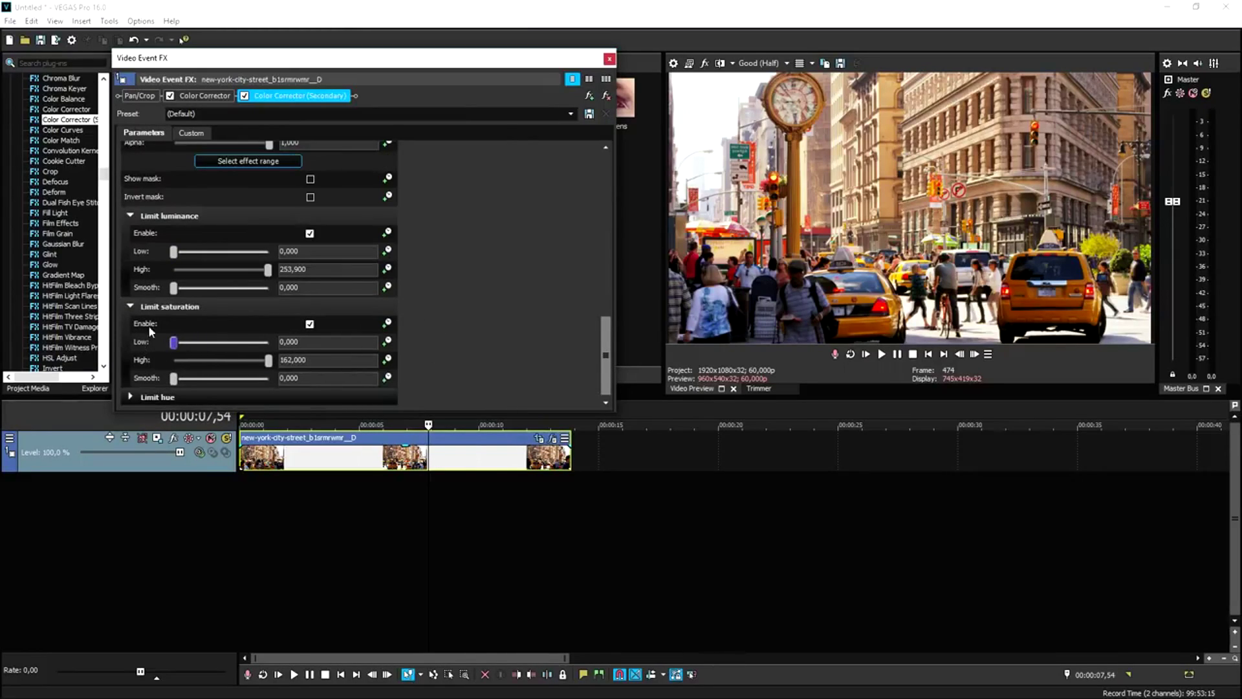
# - Choose the Saturate Greens preset and close the secondary Color Corrector settings
pyautogui.click(570, 114)
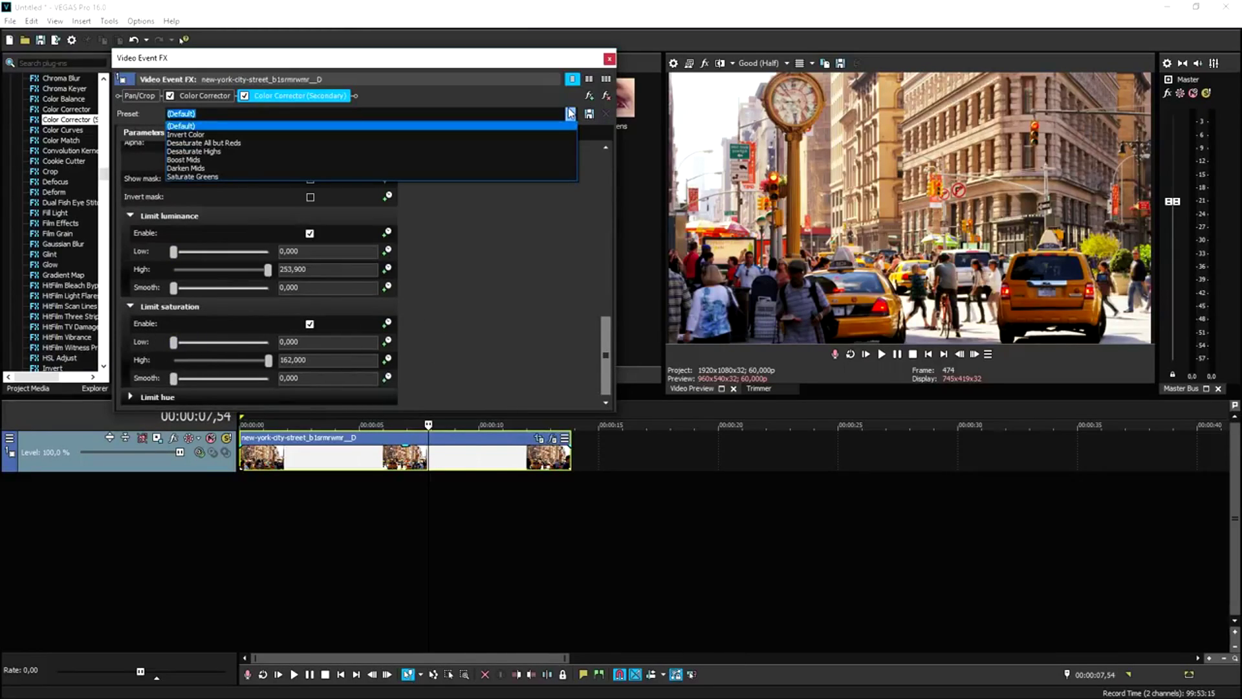
pyautogui.click(524, 170)
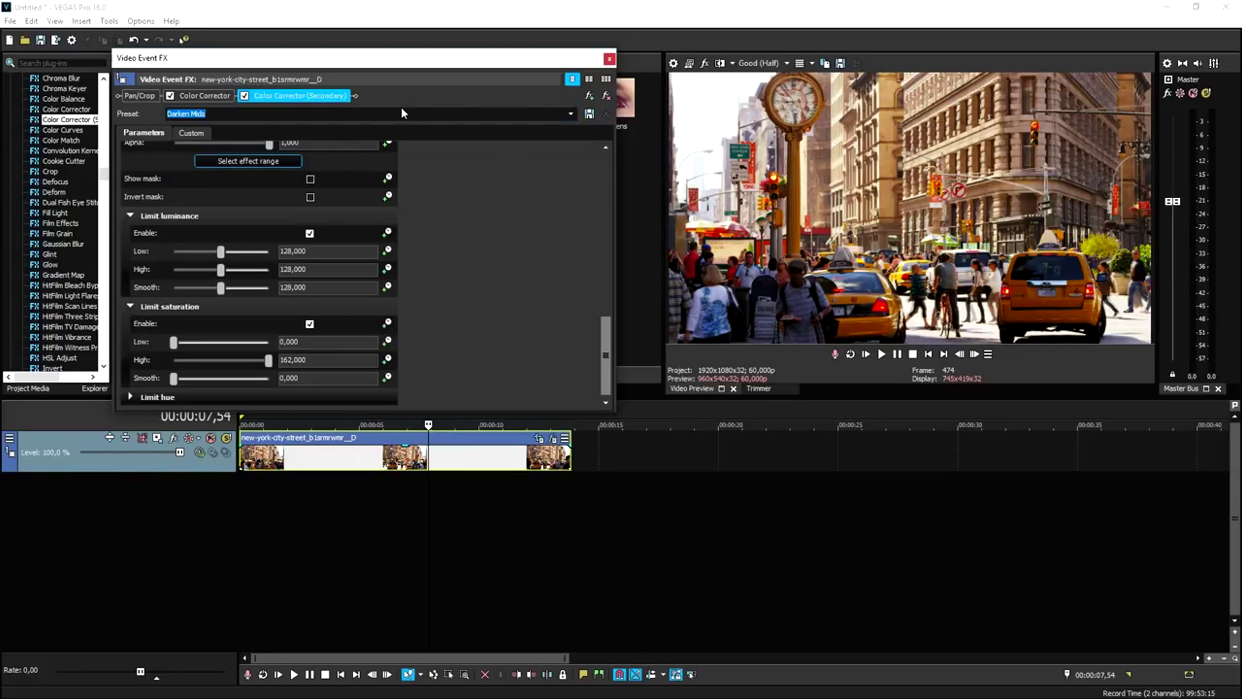
pyautogui.scroll(-1, 400, 112)
pyautogui.scroll(-1, 400, 112)
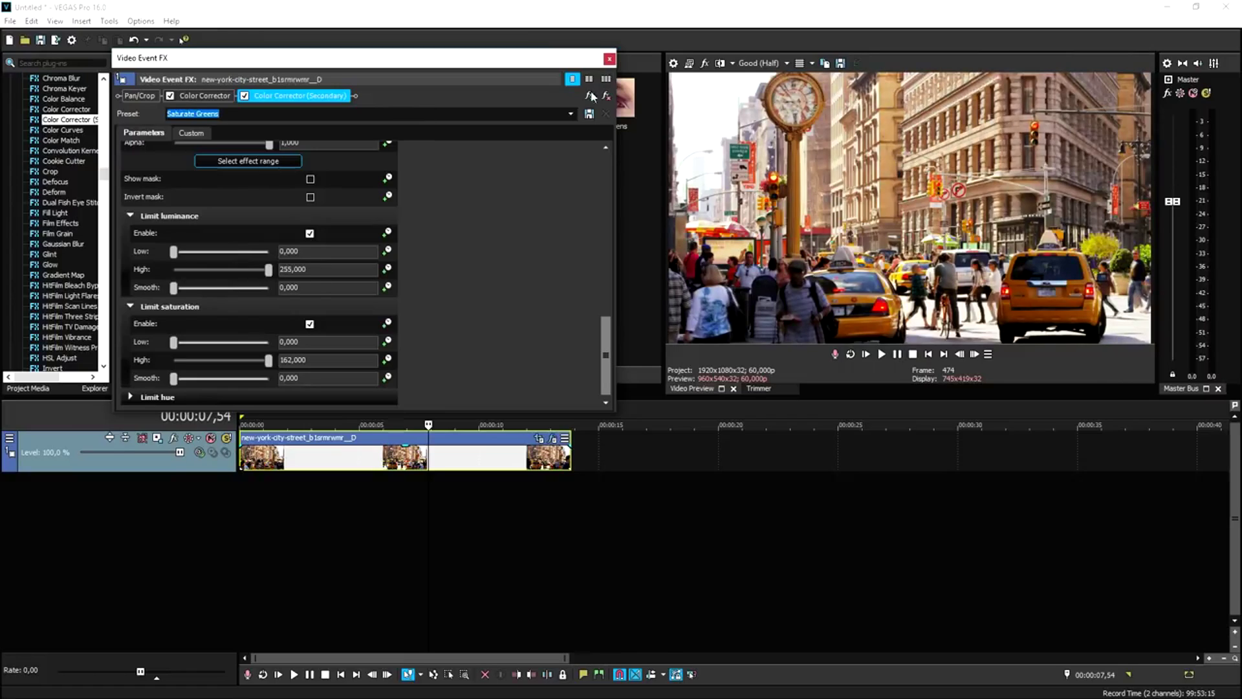
pyautogui.click(610, 58)
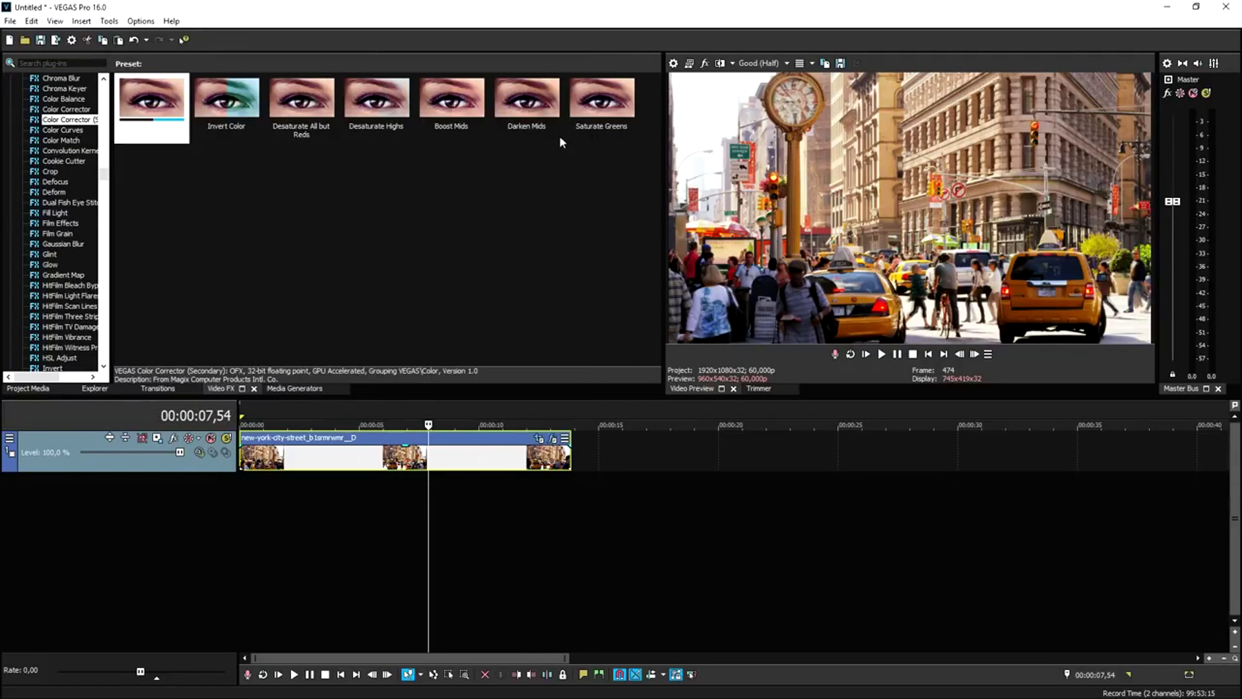